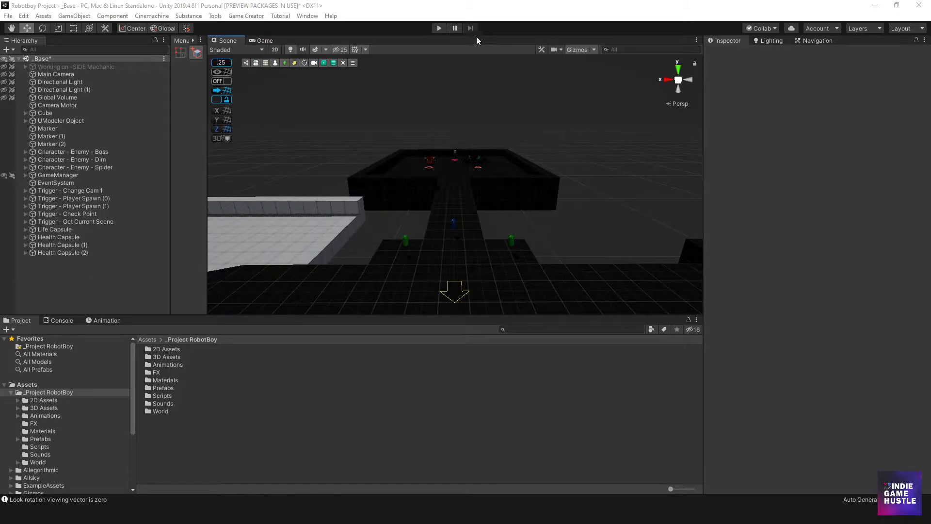
Start Play mode and run the player character across the bridge to the spider enemy in the walled arena
left_click(440, 29)
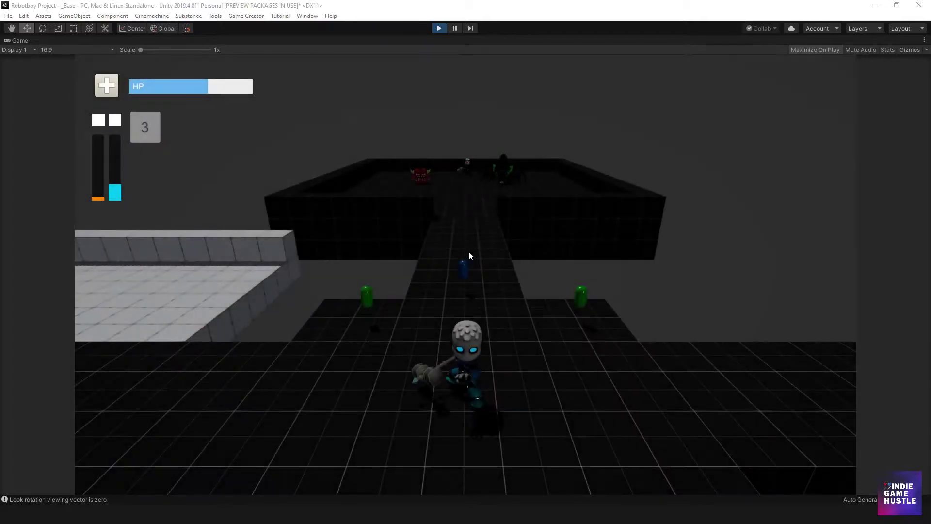
key("w")
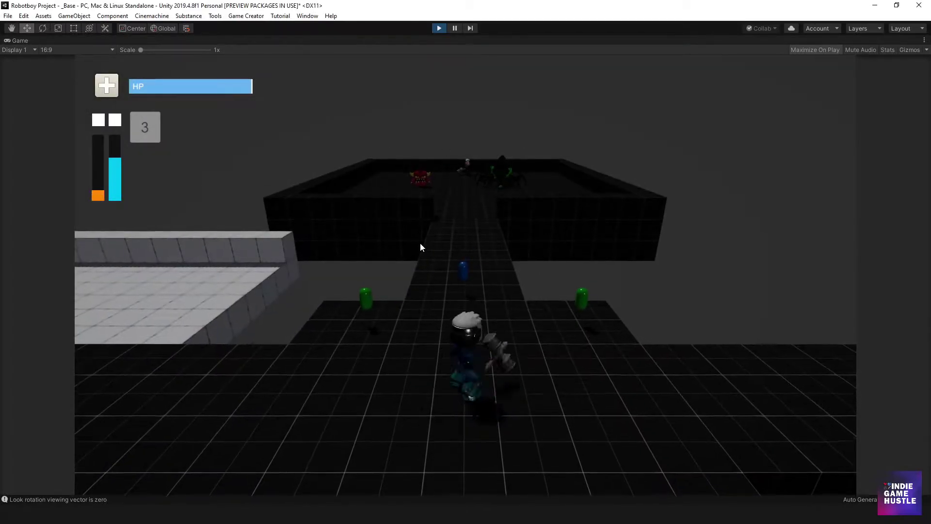
key("s")
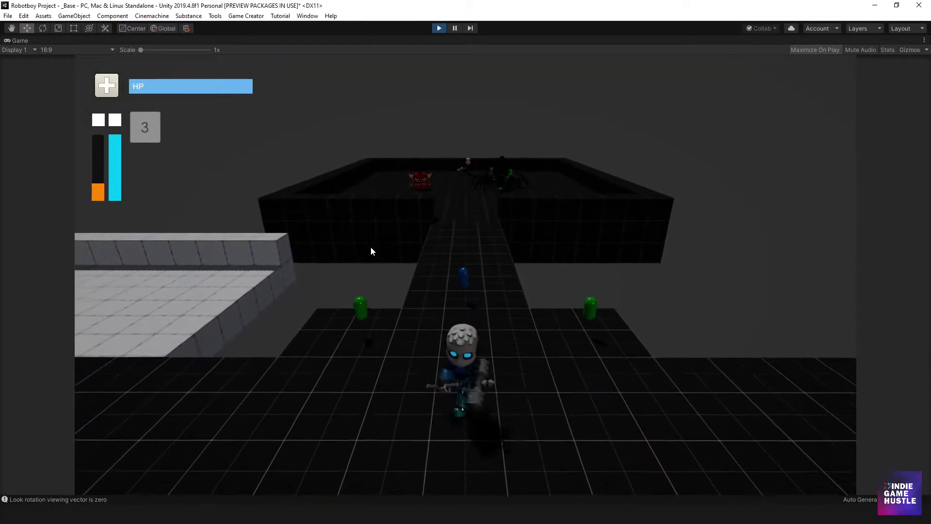
key("w")
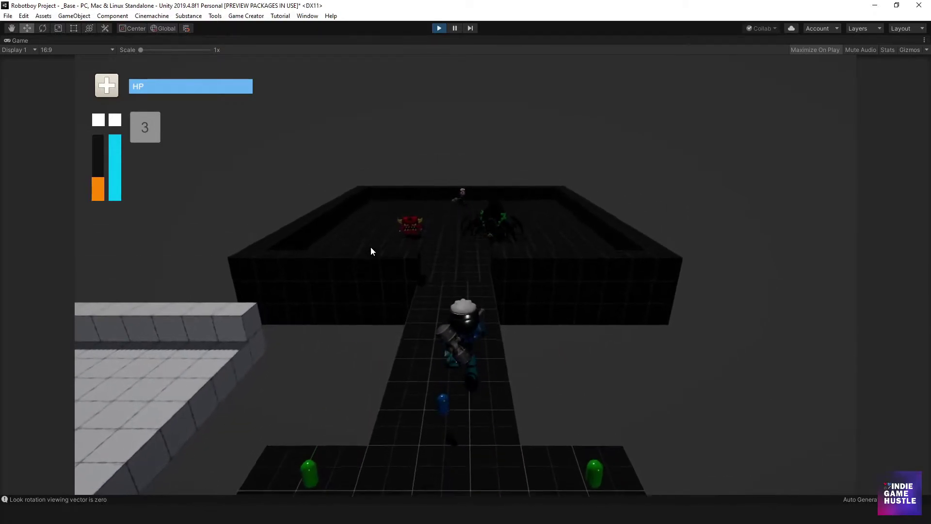
key("w")
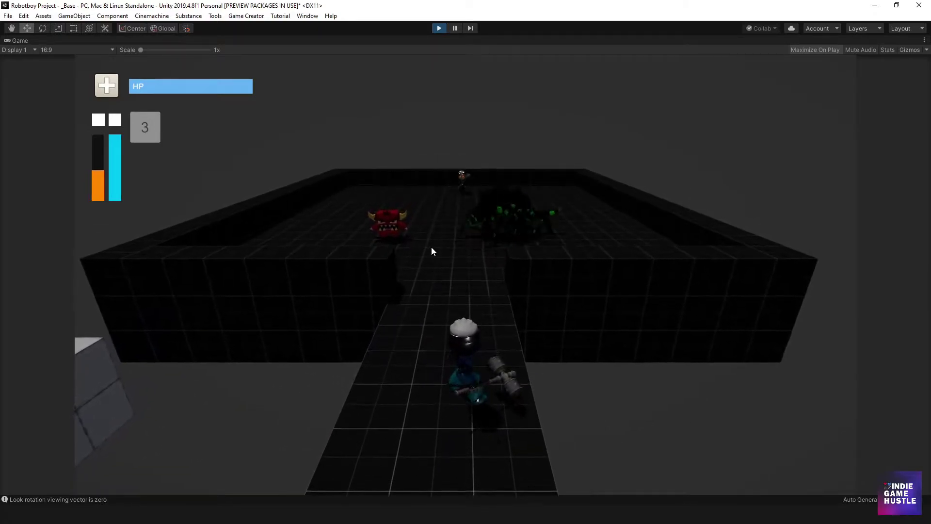
key("w")
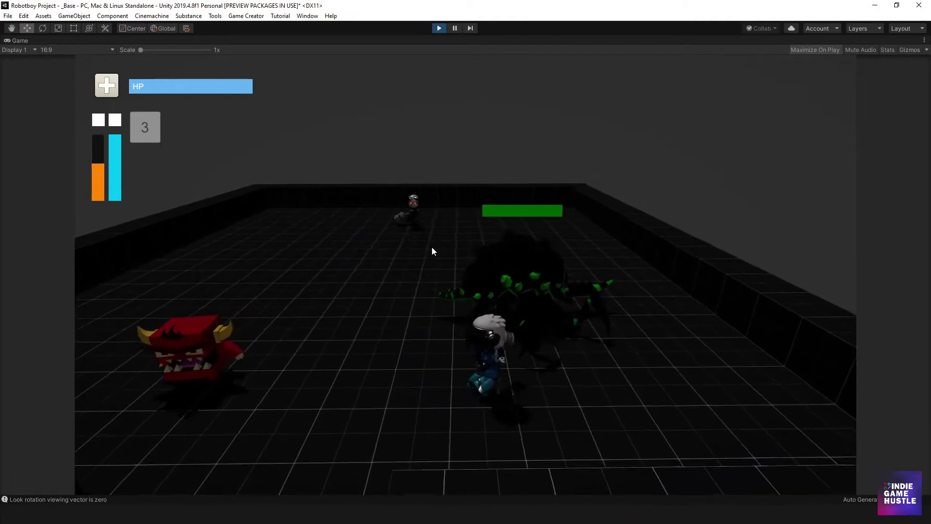
Attack the spider enemy in the arena with repeated hammer swings until it is defeated
key("w")
left_click(429, 245)
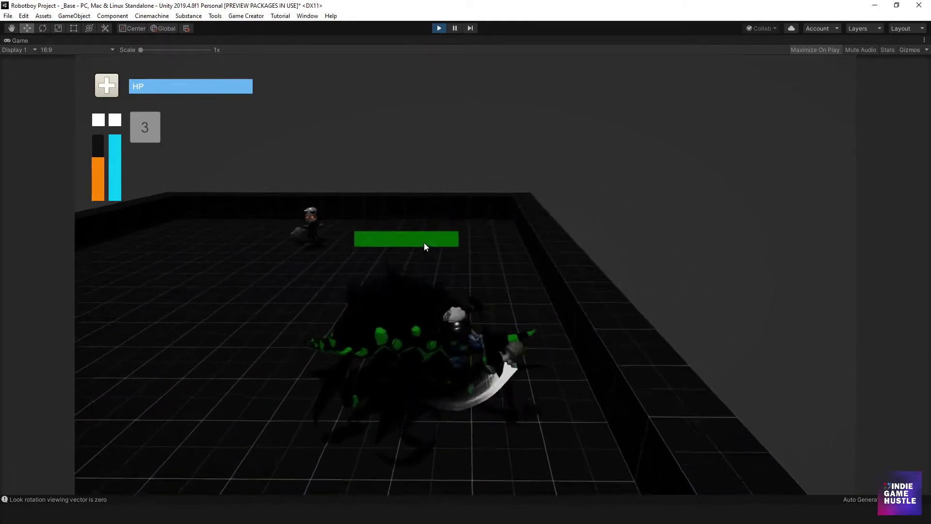
left_click(422, 241)
left_click(421, 246)
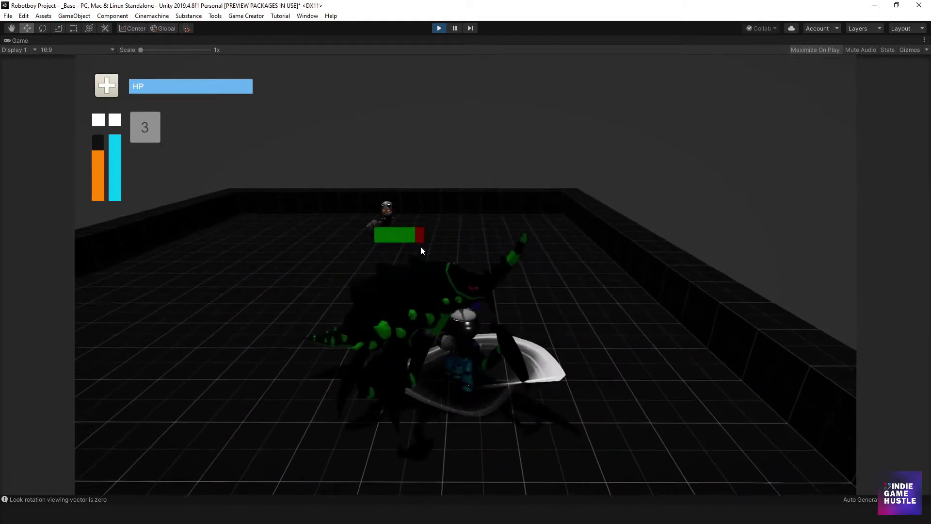
left_click(420, 243)
left_click(420, 244)
left_click(420, 244)
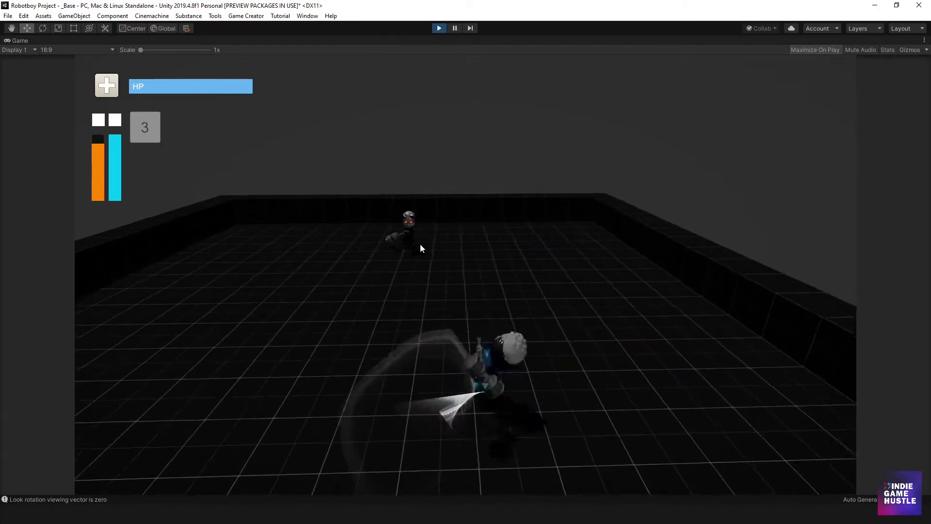
Lead the red horned enemy out of the arena onto the bridge and turn the character to face it
key("s")
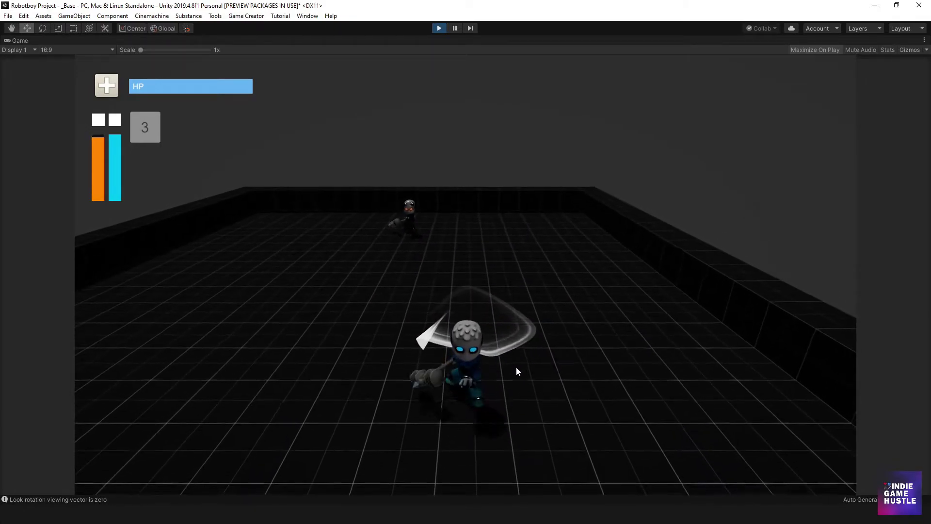
key("space")
key("s")
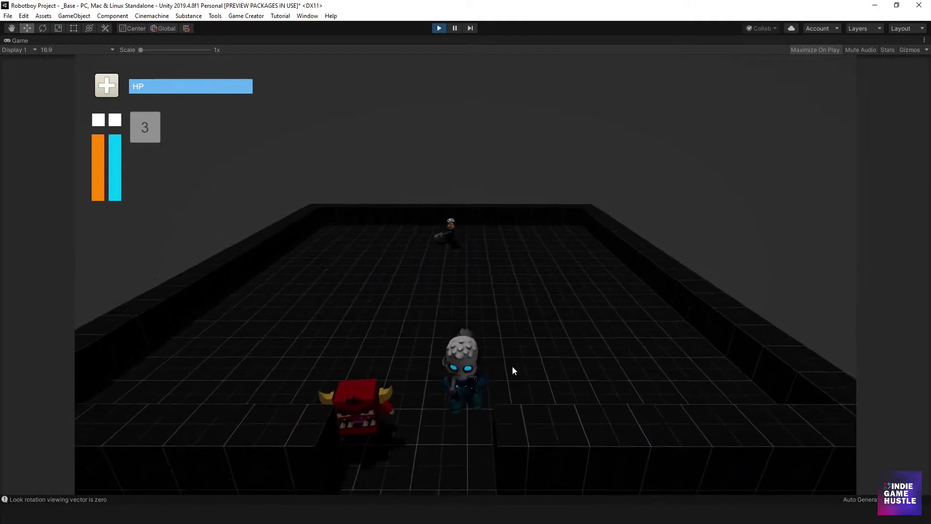
key("w")
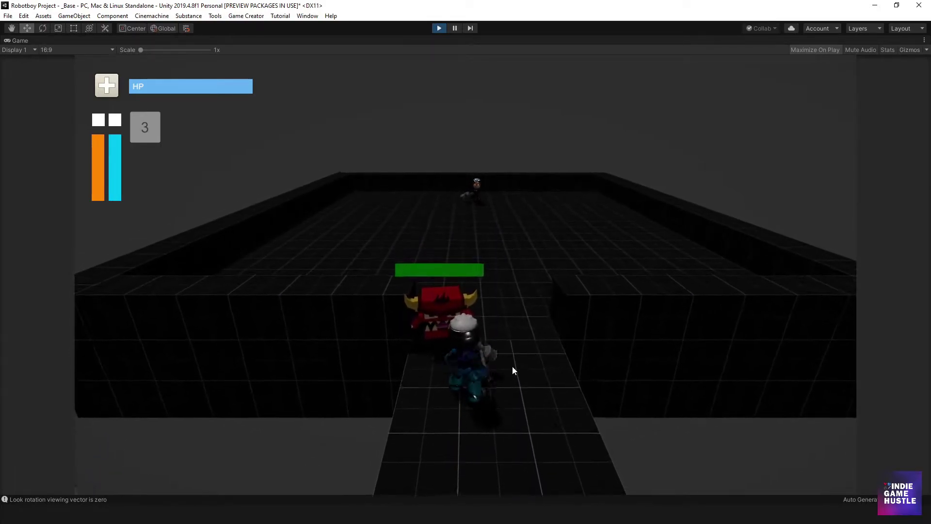
Test combat with the red horned enemy on the bridge by alternating attacks with short retreats
left_click(513, 366)
key("s")
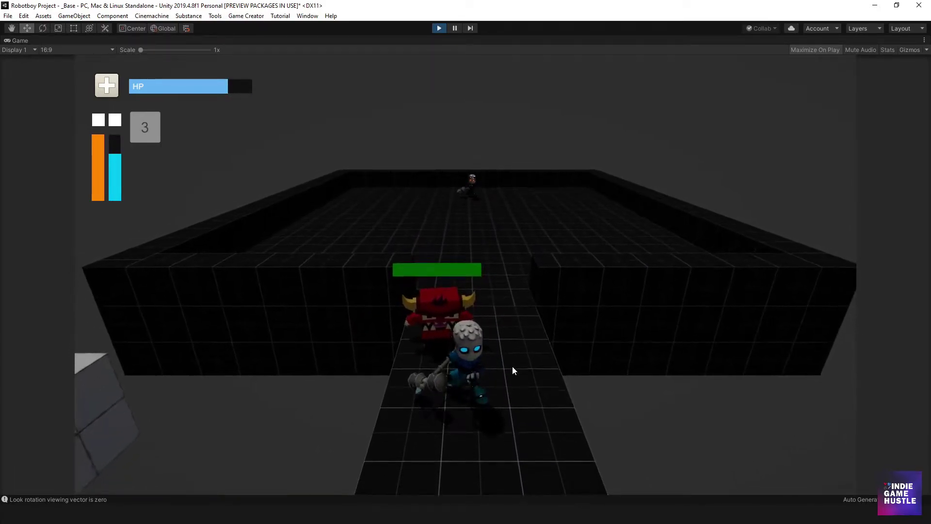
key("w")
left_click(512, 366)
key("s")
key("a")
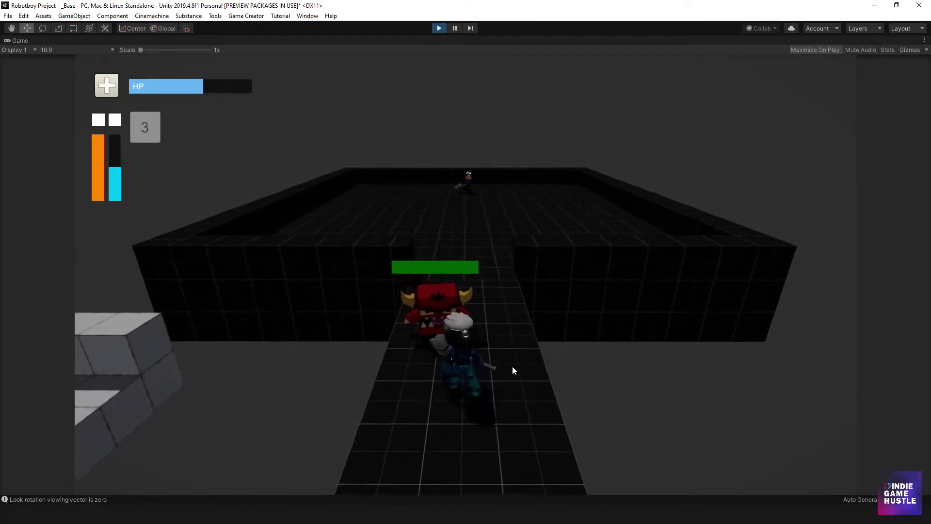
left_click(512, 366)
key("s")
key("d")
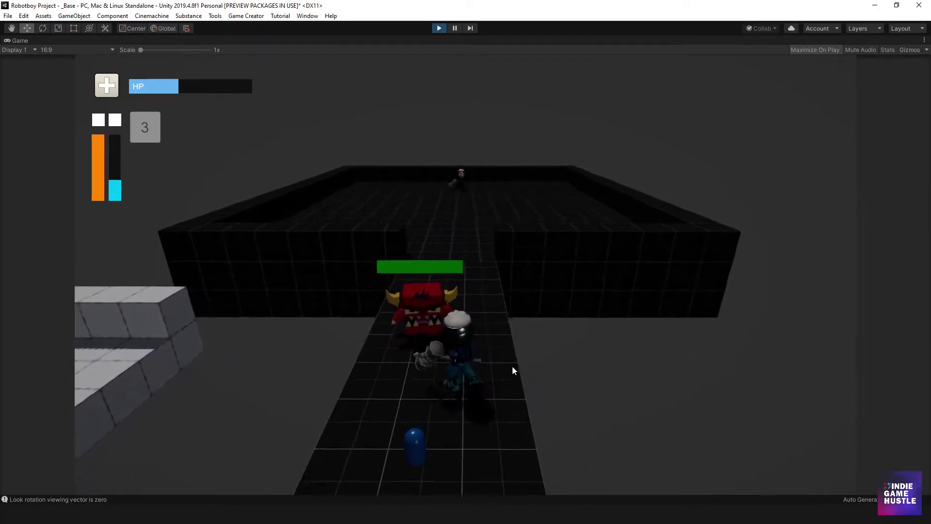
Retreat from the red horned enemy past the blue capsule, then turn back towards it and attack
key("w")
key("a")
key("s")
key("d")
key("s")
key("a")
key("d")
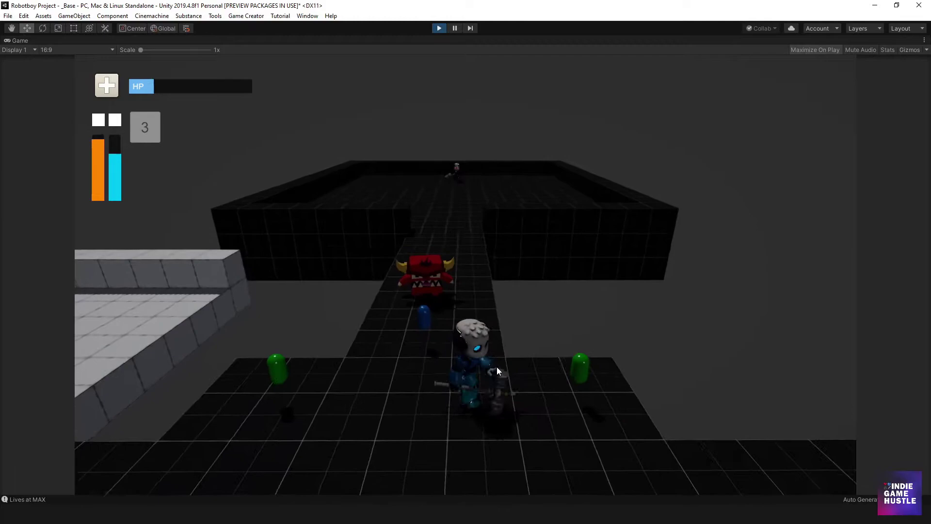
key("w")
key("a")
left_click(497, 371)
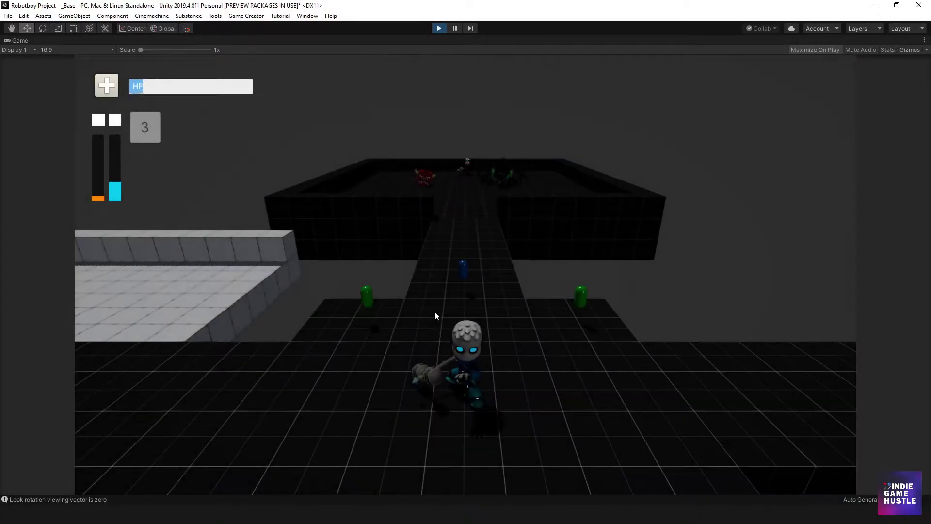
Run the character from the spawn area across the bridge and past both front enemies into the arena
key("w")
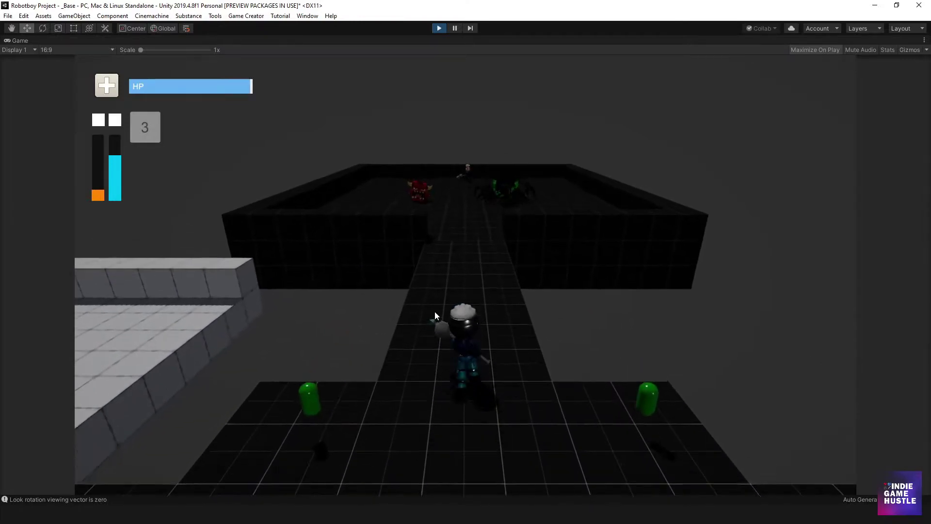
key("w")
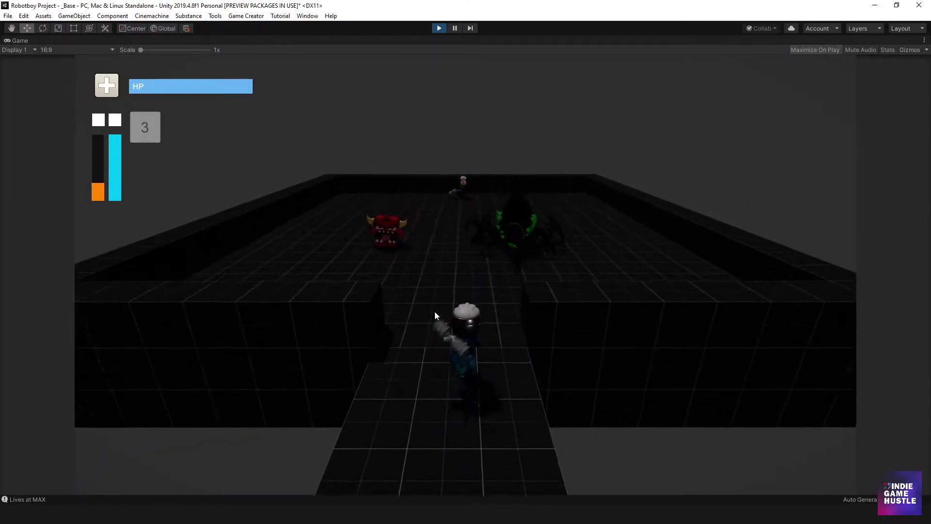
key("w")
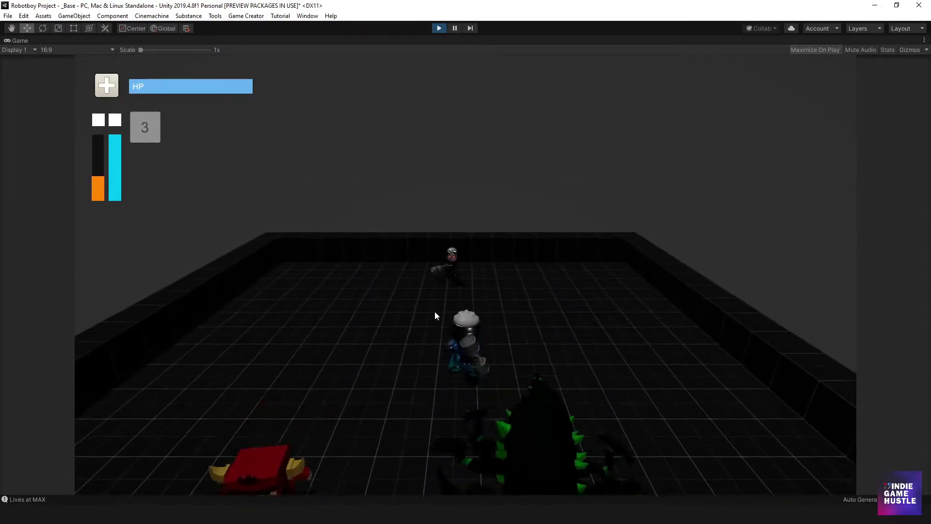
Circle and dodge around the spider enemy in the arena without attacking, to test its chasing and turning behaviour
key("d")
key("s")
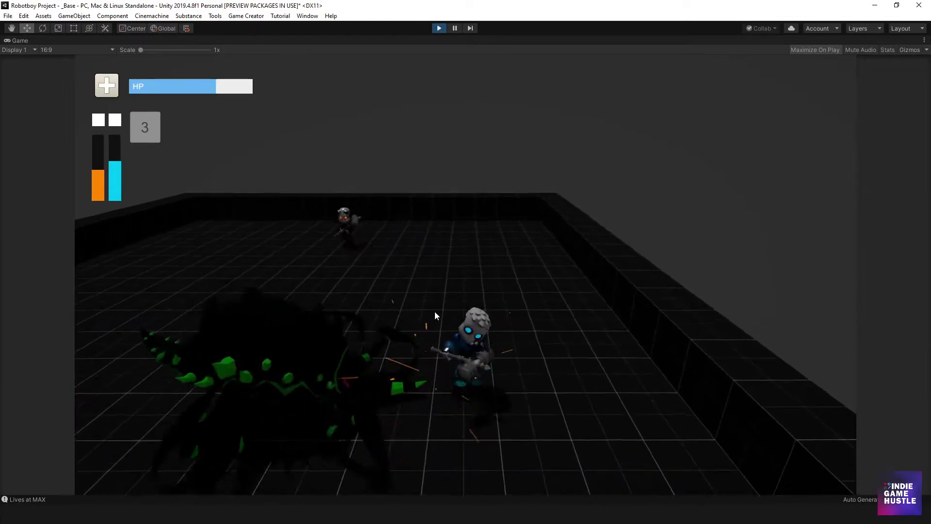
key("a")
key("s")
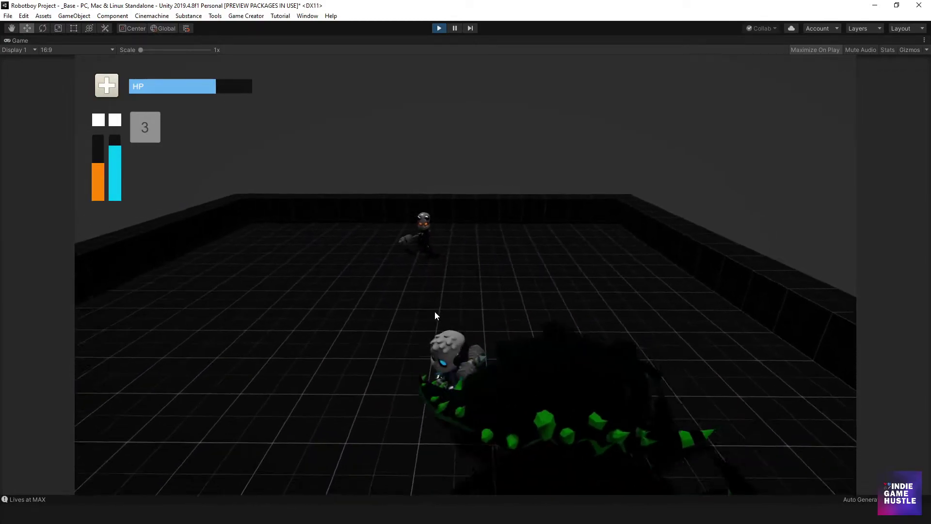
key("d")
key("d")
key("s")
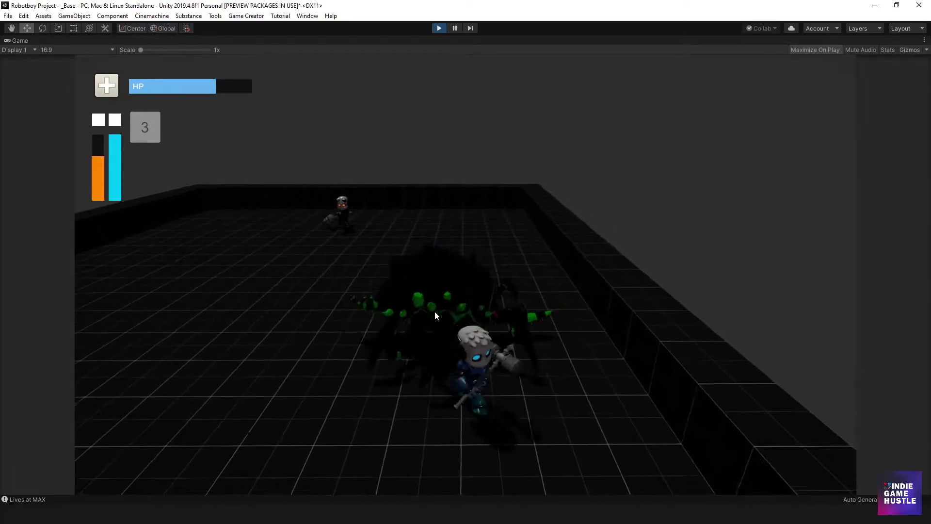
key("a")
key("a")
key("w")
key("d")
key("s")
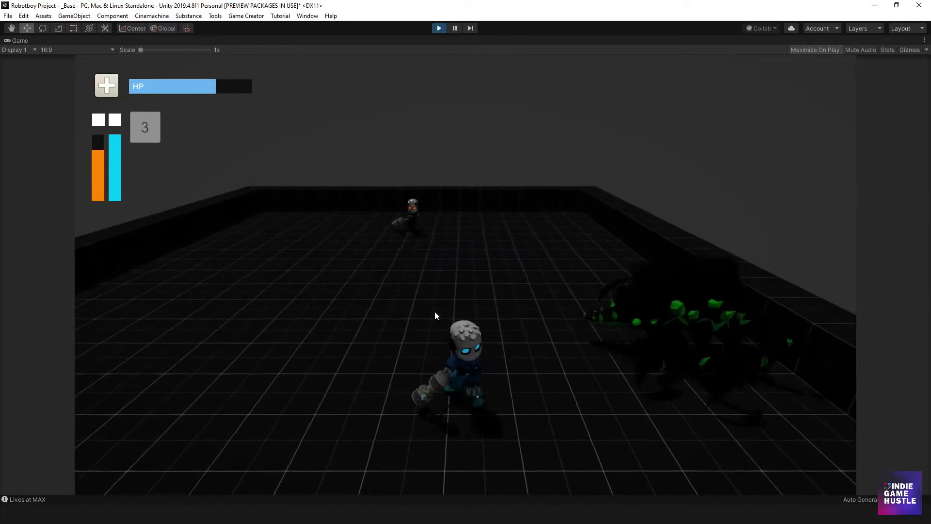
key("d")
key("s")
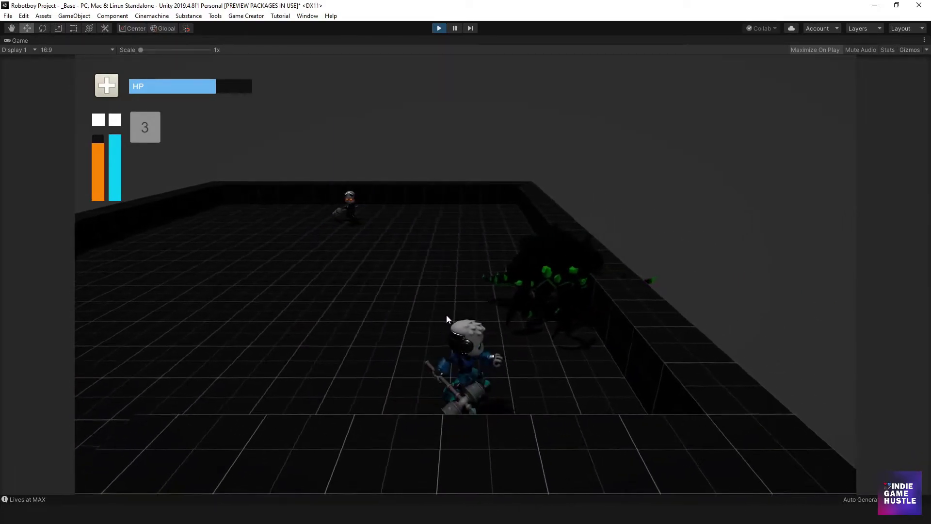
key("a")
key("w")
key("d")
key("s")
key("a")
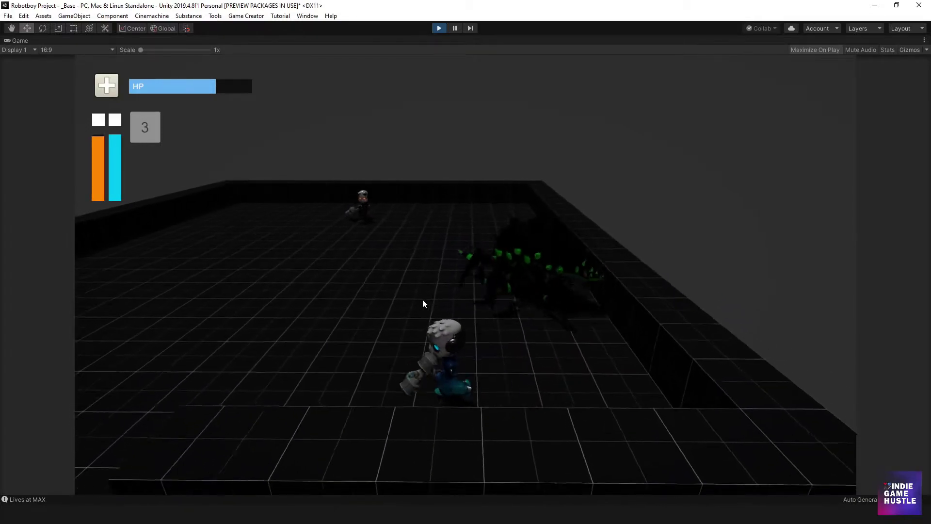
key("w")
key("a")
key("w")
key("s")
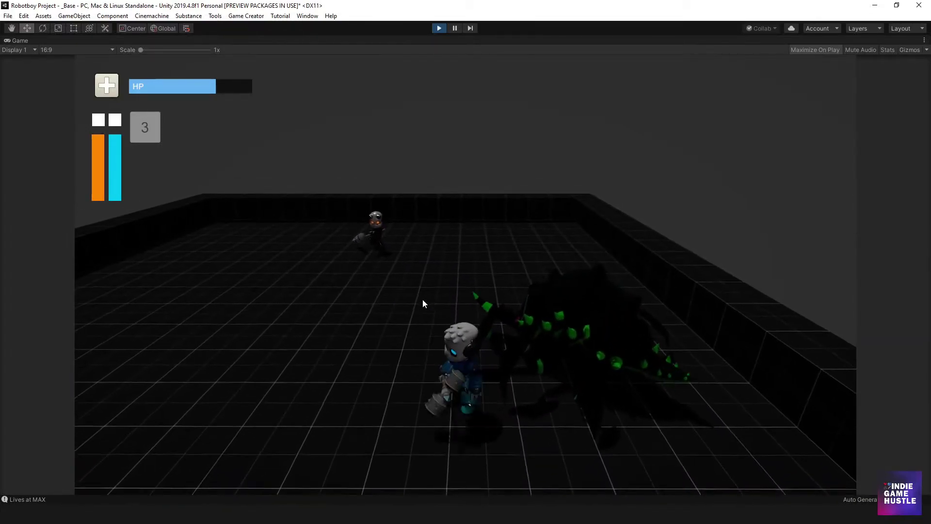
Close in on the spider enemy, hit it with a series of hammer swings, and back away from it
key("d")
key("w")
left_click(423, 299)
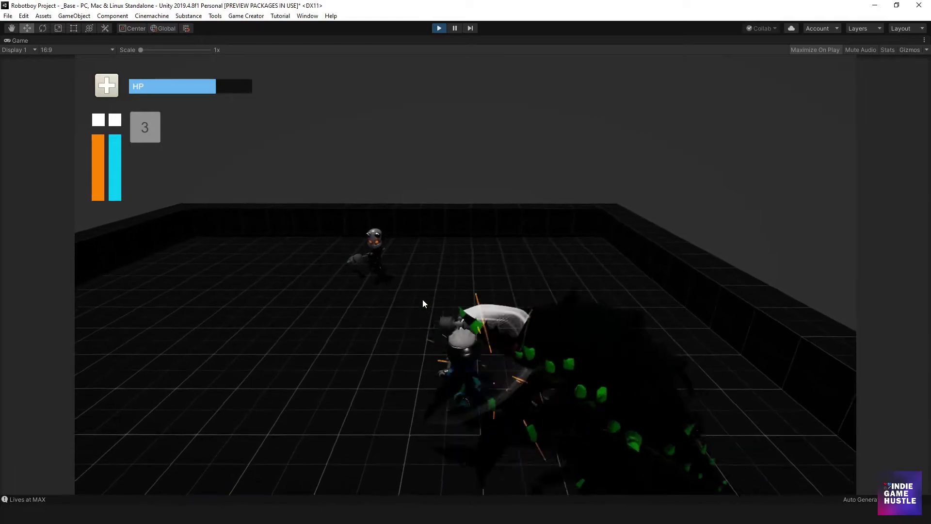
left_click(418, 299)
left_click(418, 300)
key("d")
left_click(418, 299)
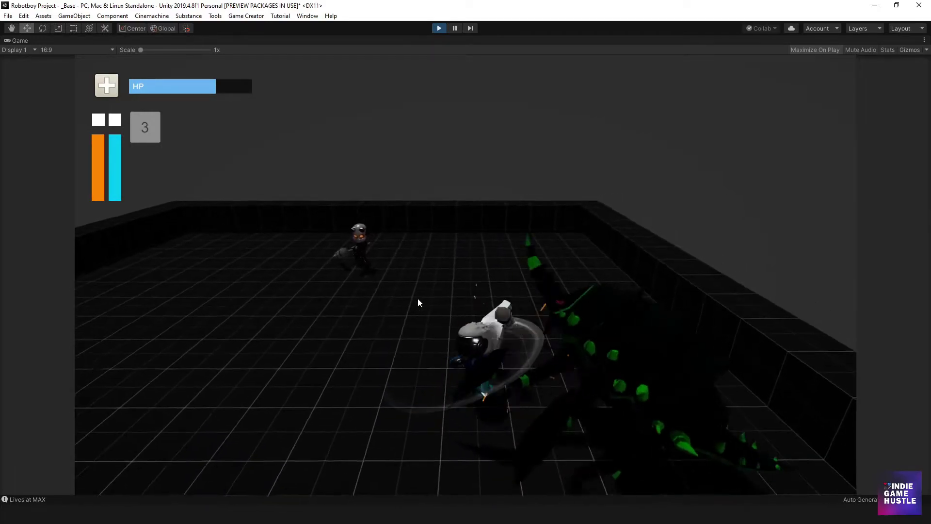
left_click(418, 299)
left_click(418, 297)
key("s")
key("a")
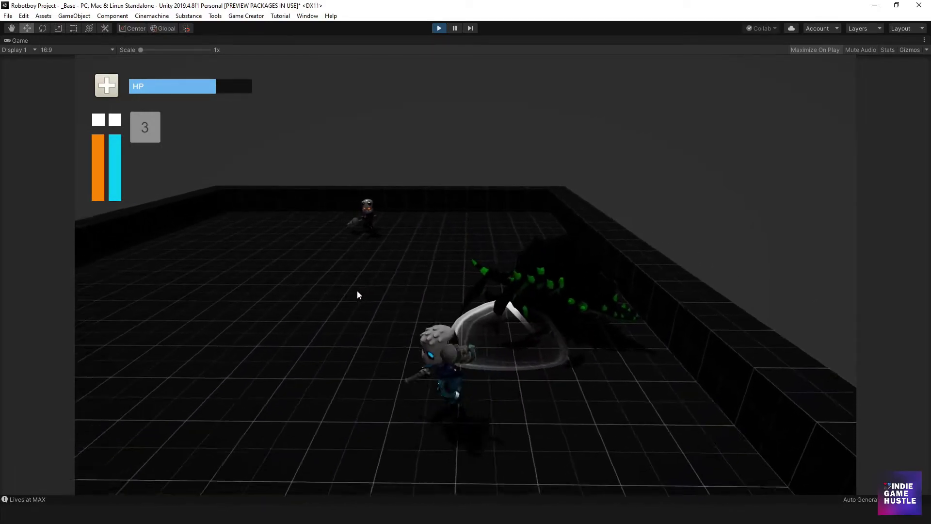
Draw the red horned enemy down the bridge to the capsules and defeat it with repeated hammer attacks
key("s")
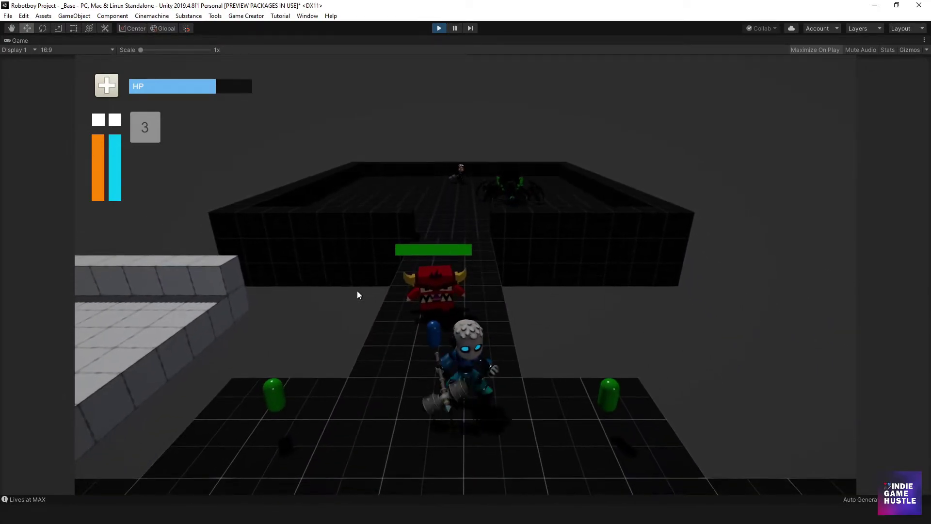
key("w")
left_click(354, 290)
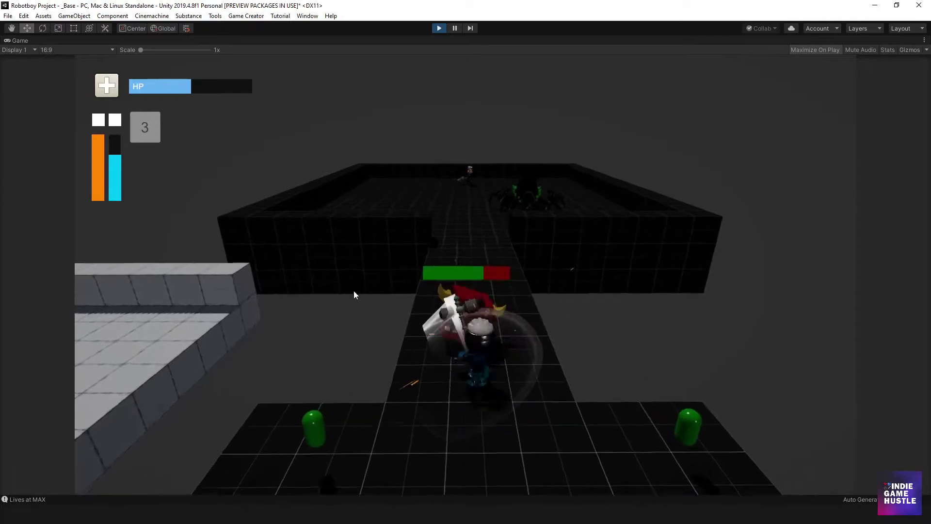
key("w")
left_click(354, 290)
left_click(353, 290)
left_click(353, 290)
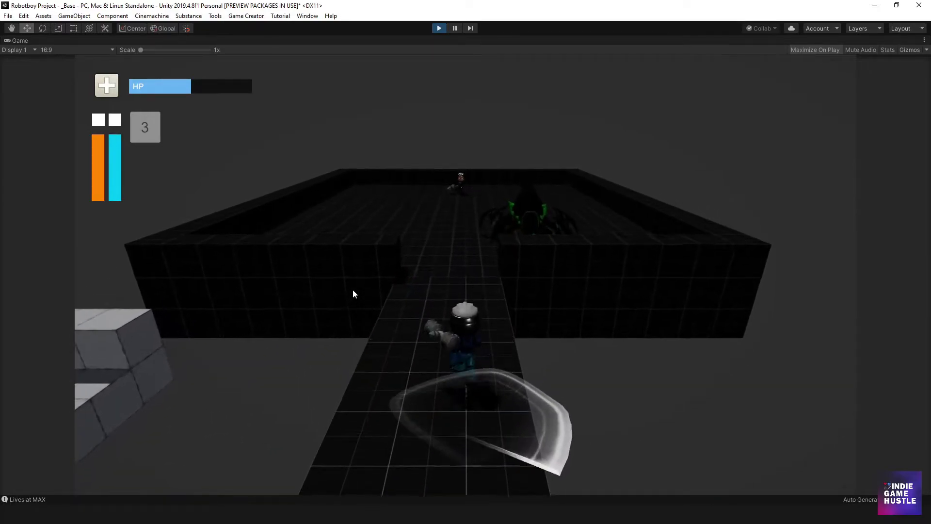
Run back along the bridge to the arena entrance, strike at the spider enemy there, and manoeuvre around it
key("w")
key("w")
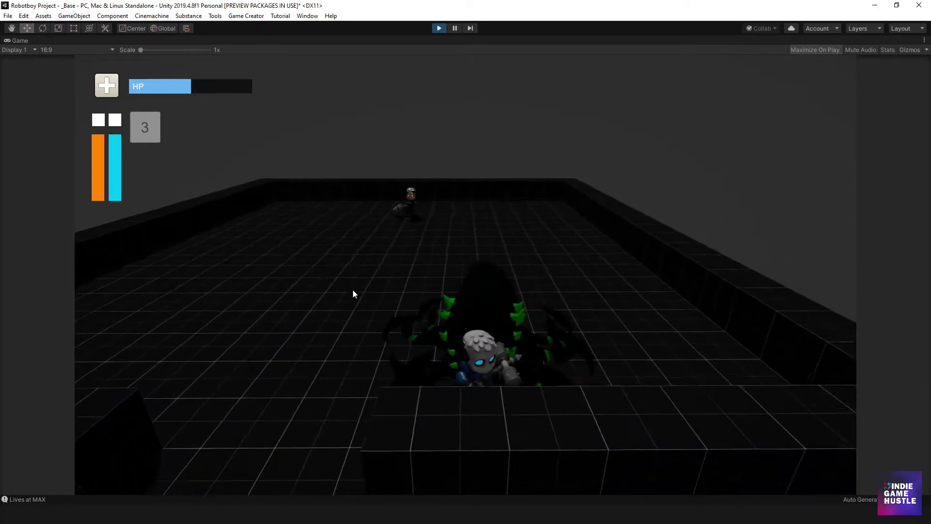
left_click(353, 290)
key("s")
key("a")
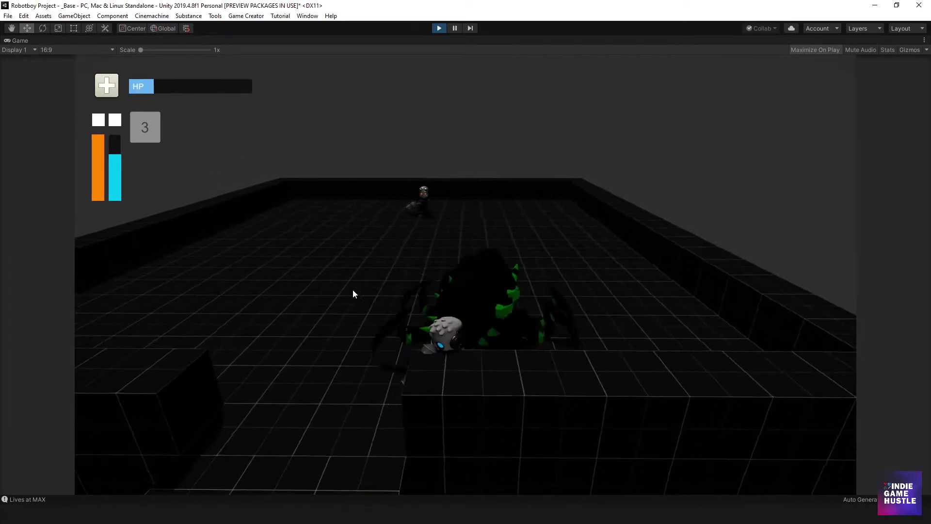
key("d")
key("w")
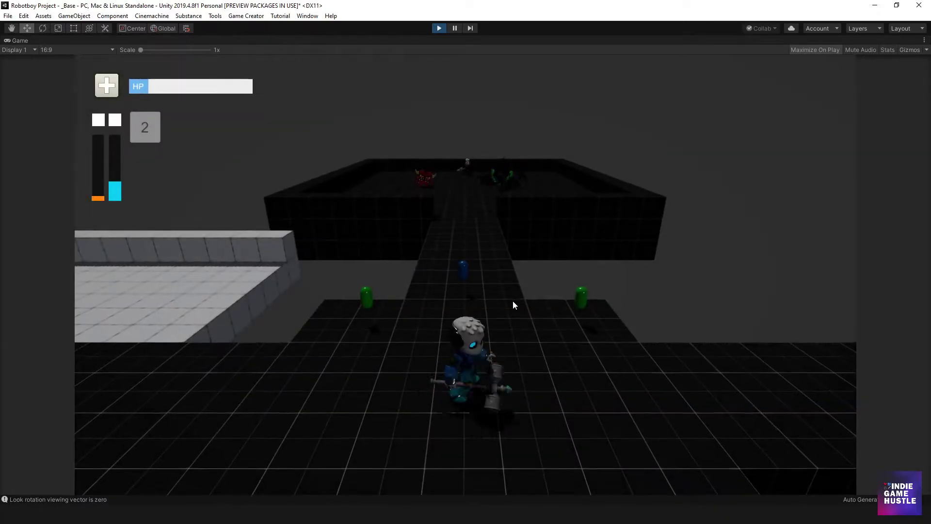
Run the character from the spawn area into the arena and circle around the red horned enemy
key("w")
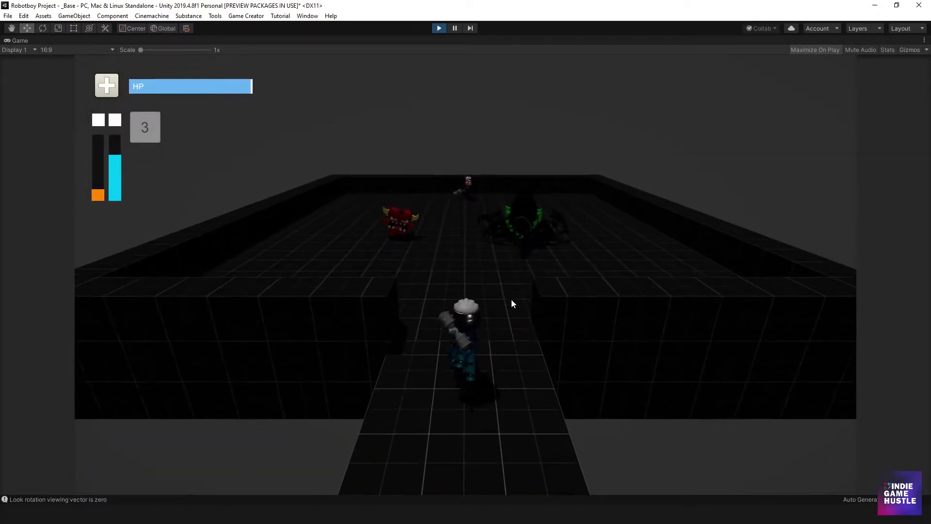
key("a")
key("w")
key("a")
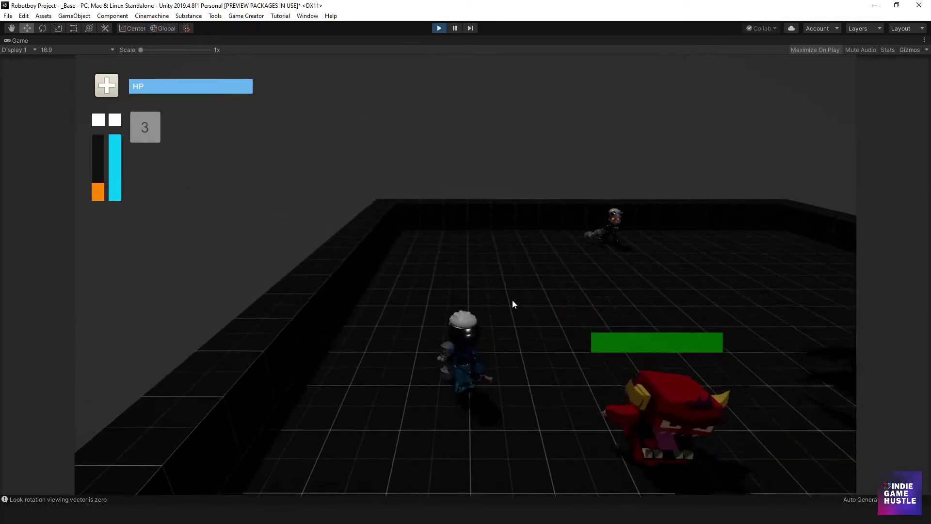
key("s")
key("d")
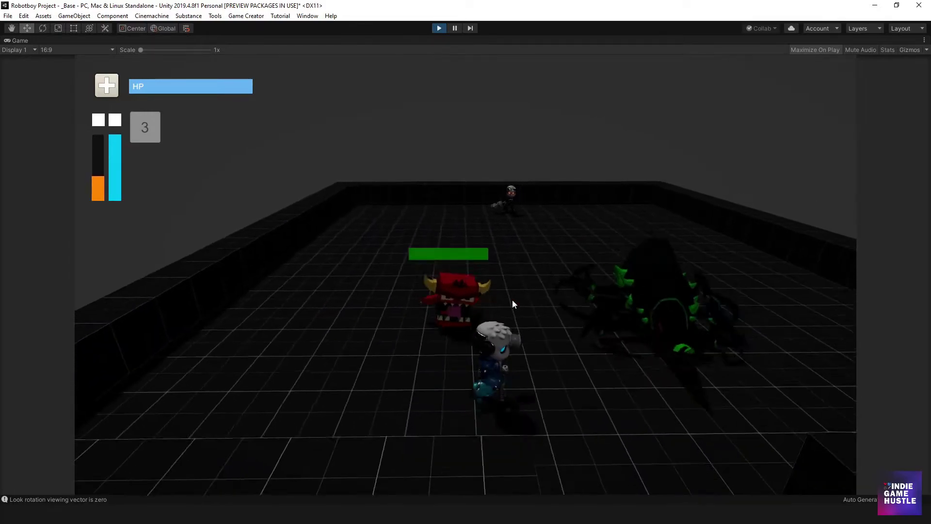
Defeat the red horned enemy in the arena with repeated hammer swings while moving around it, and stop the playtest
key("w")
key("w")
key("a")
left_click(498, 298)
left_click(497, 298)
left_click(496, 297)
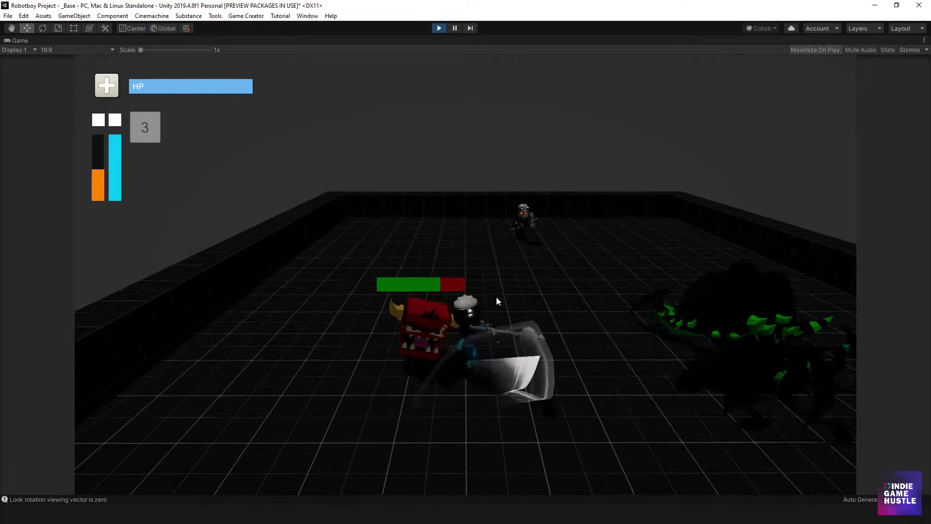
left_click(497, 297)
key("s")
left_click(496, 297)
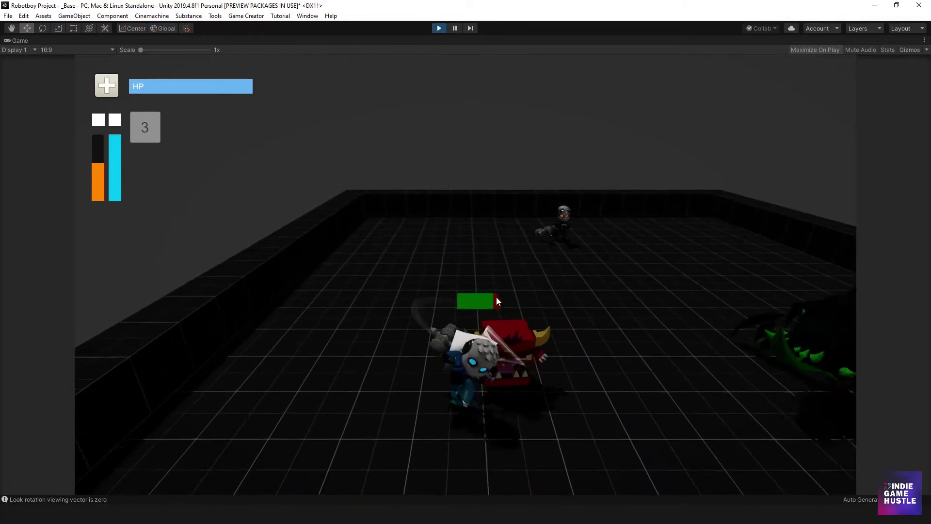
key("d")
left_click(496, 297)
left_click(496, 297)
key("a")
left_click(495, 297)
key("d")
left_click(494, 298)
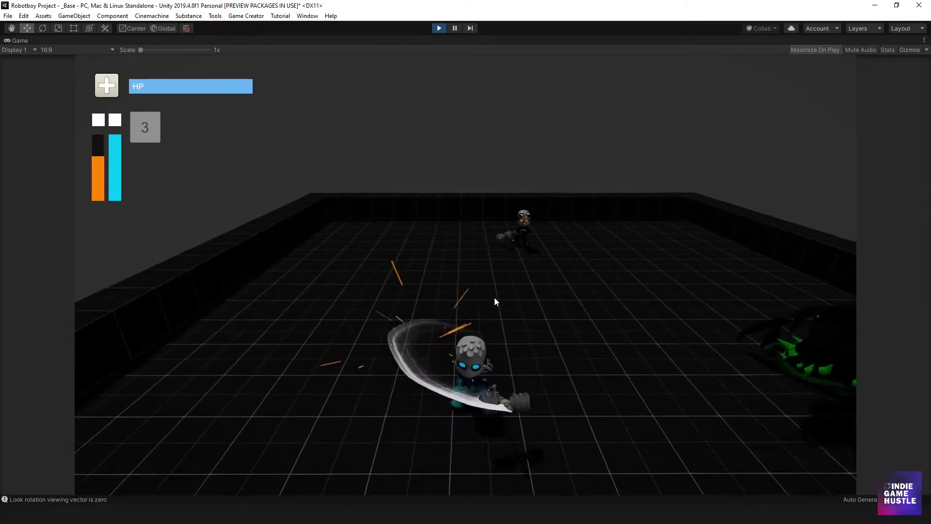
left_click(439, 28)
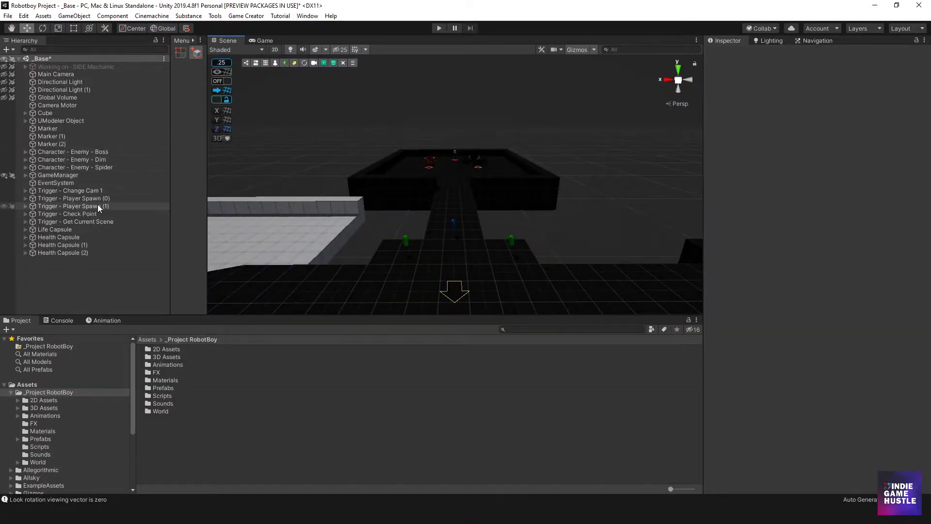
Examine the Renew Health trigger of Character - Enemy - Dim and the health amount in its Actions
left_click(73, 159)
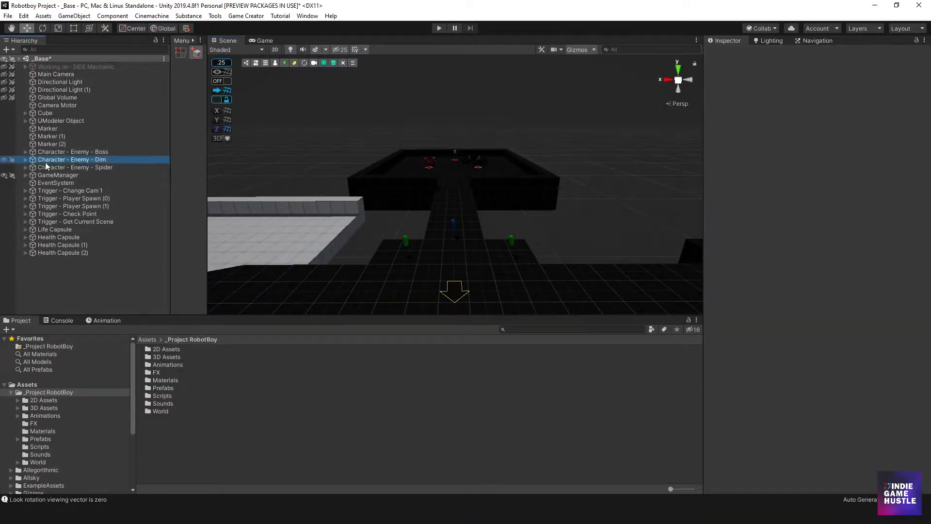
left_click(25, 159)
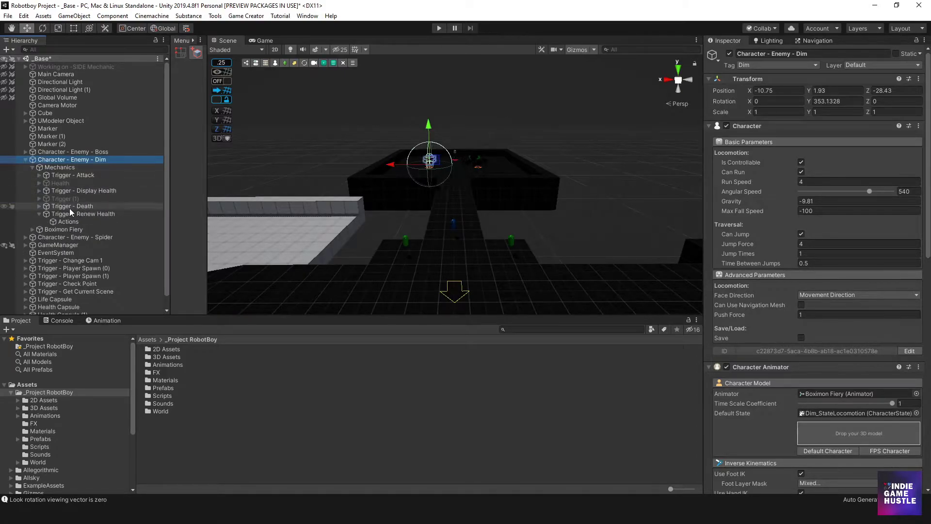
left_click(62, 213)
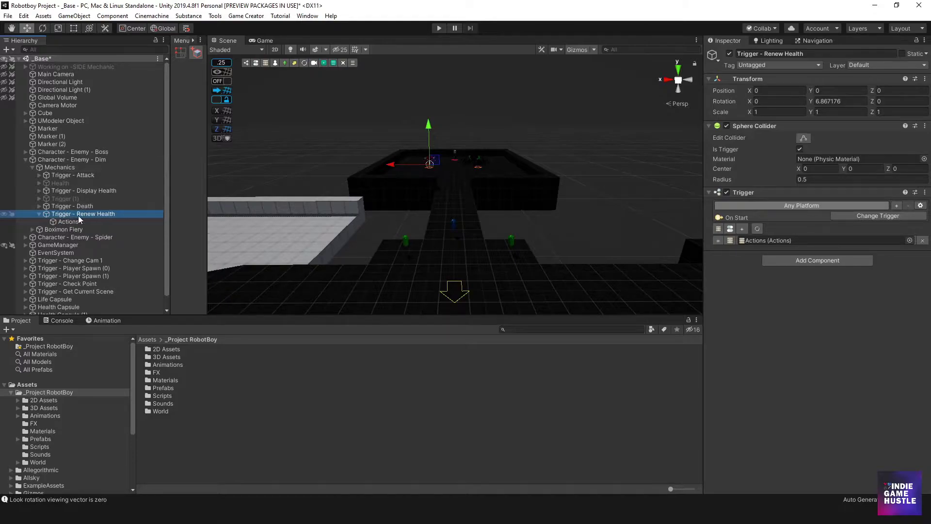
left_click(65, 221)
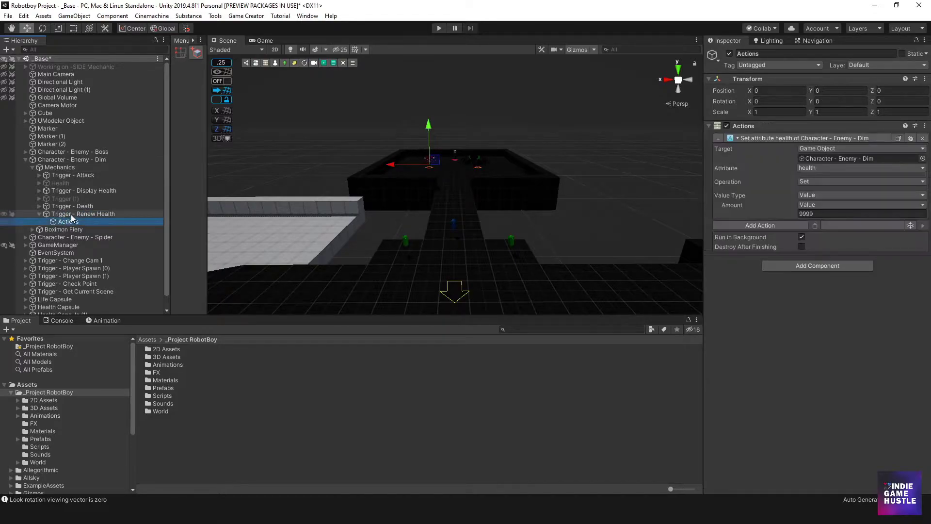
left_click(73, 215)
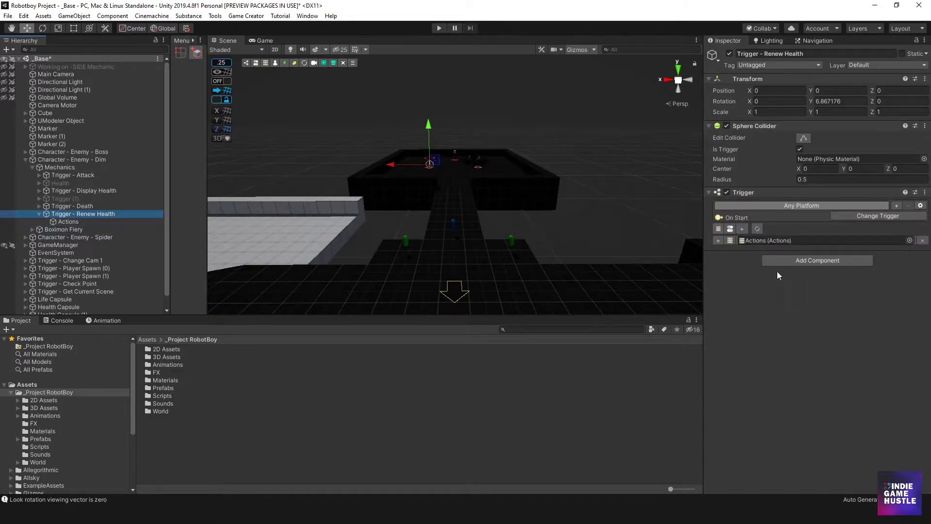
left_click(63, 221)
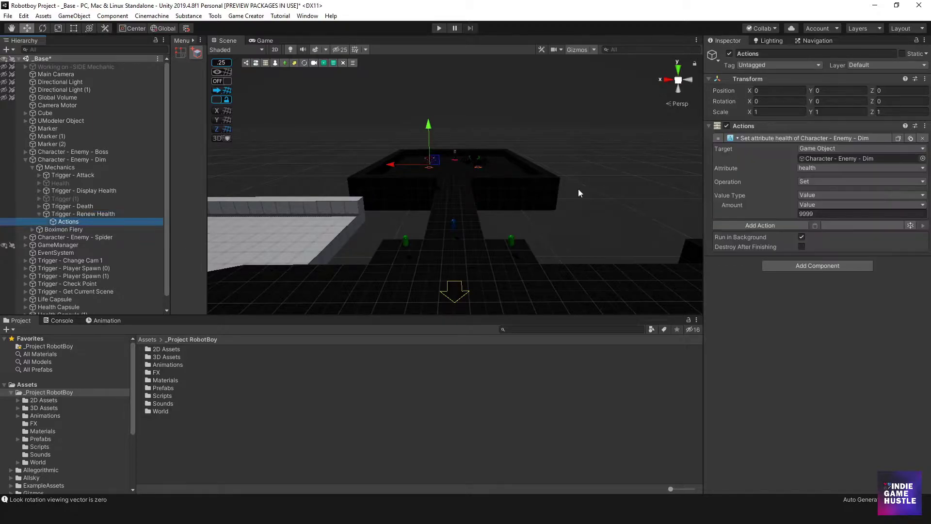
left_click(834, 213)
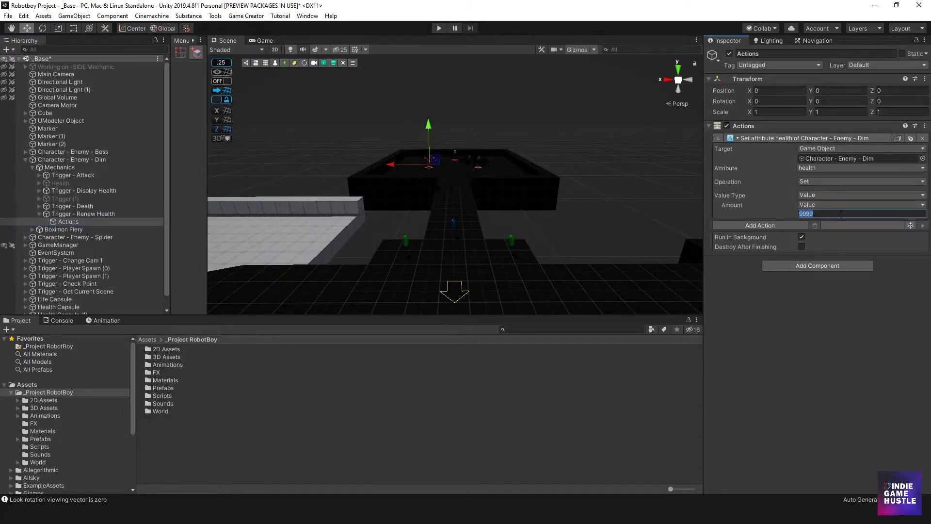
double_click(804, 213)
left_click(817, 214)
left_click(40, 215)
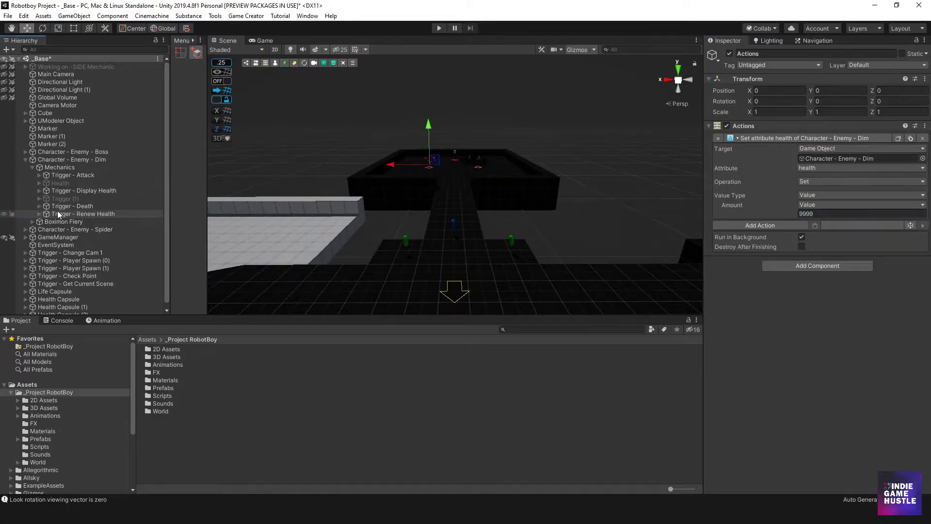
left_click(33, 168)
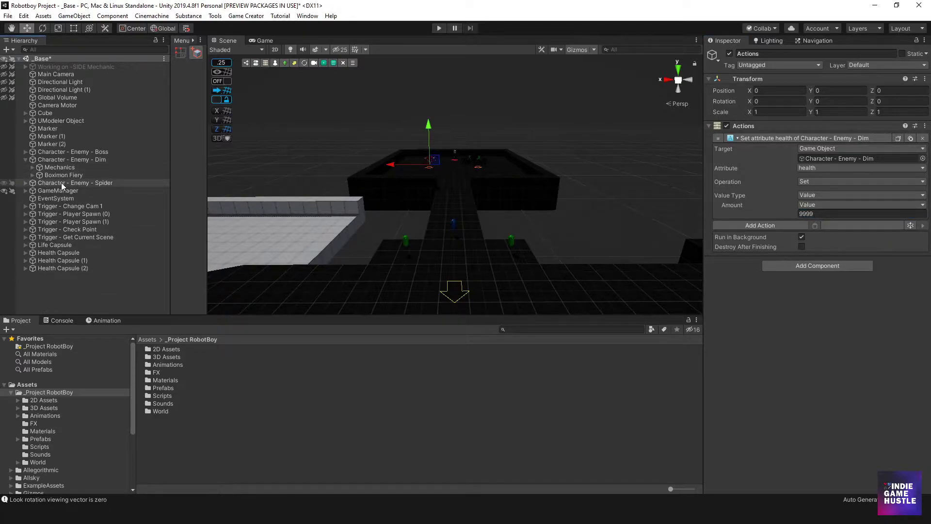
Add a Game Creator trigger under the Mechanics of Character - Enemy - Spider and name it "Trigger - Renew Health"
left_click(32, 183)
left_click(25, 185)
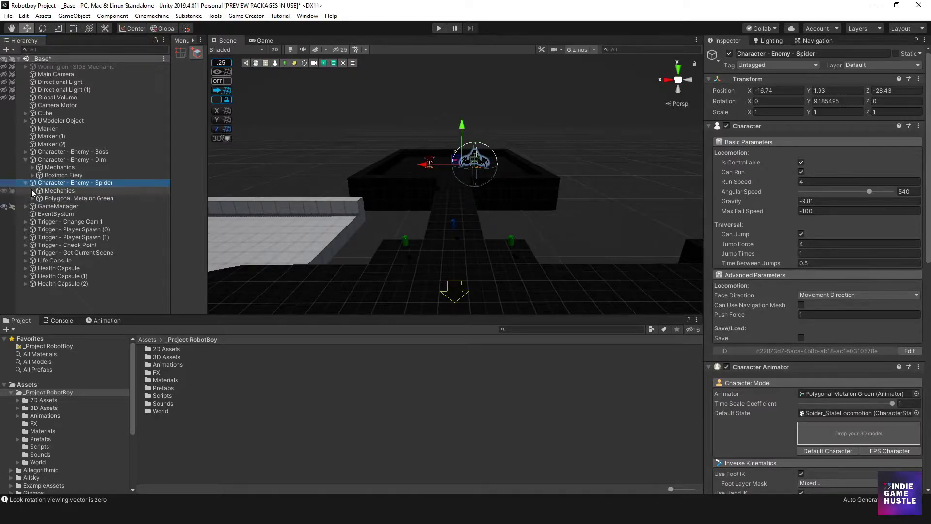
left_click(32, 190)
right_click(54, 190)
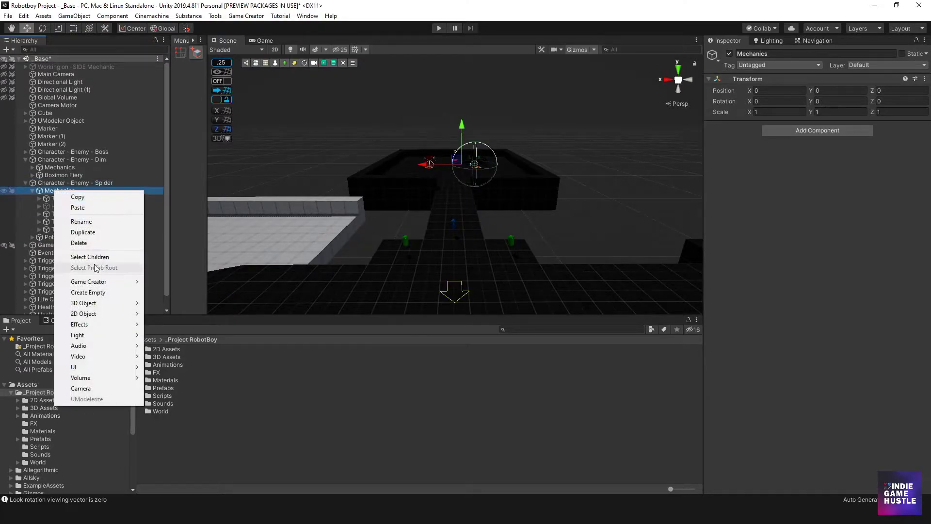
mouse_move(97, 285)
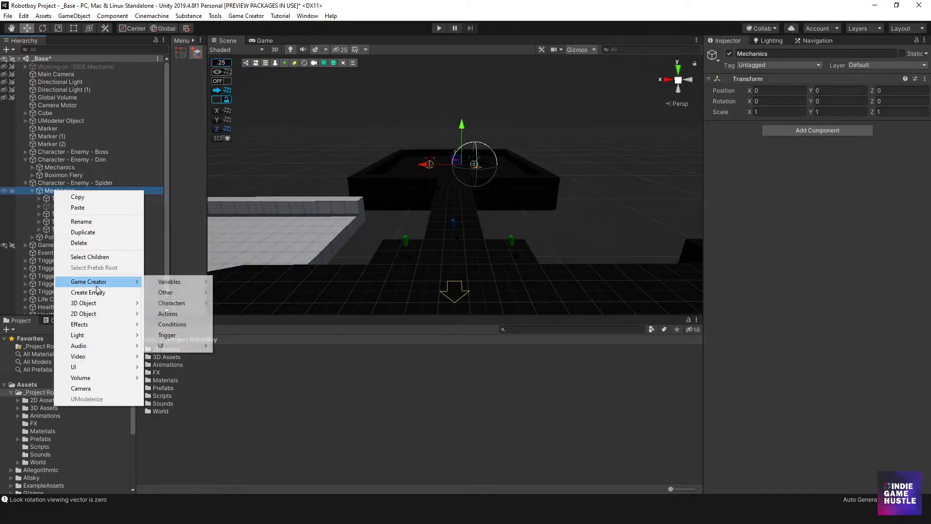
left_click(175, 334)
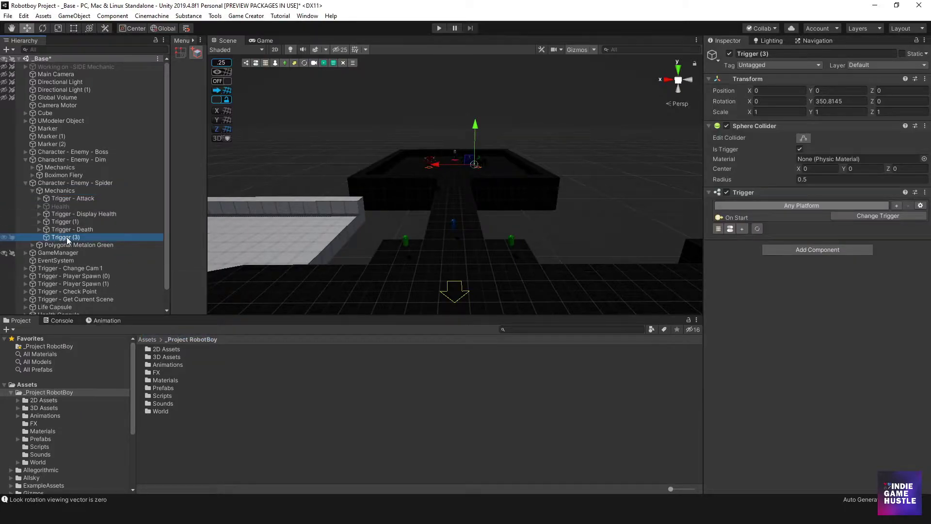
left_click(67, 238)
left_click(84, 237)
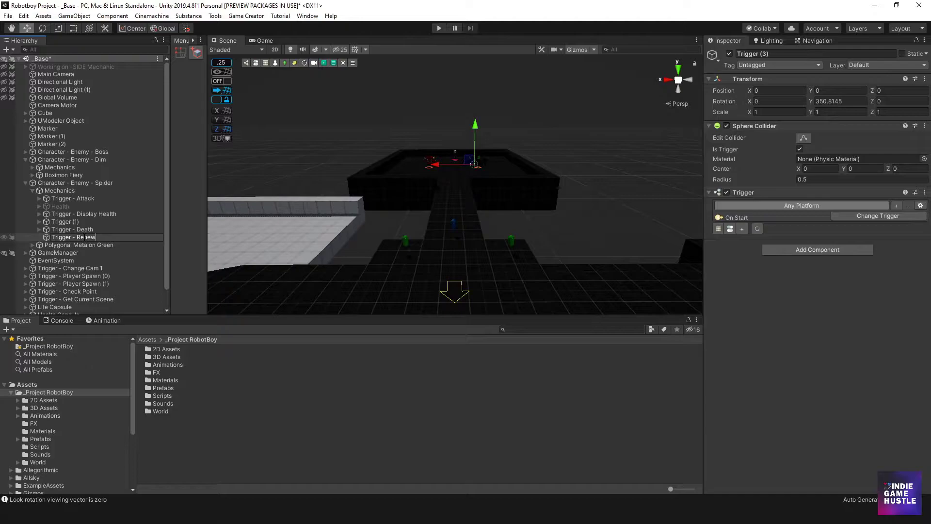
key("Return")
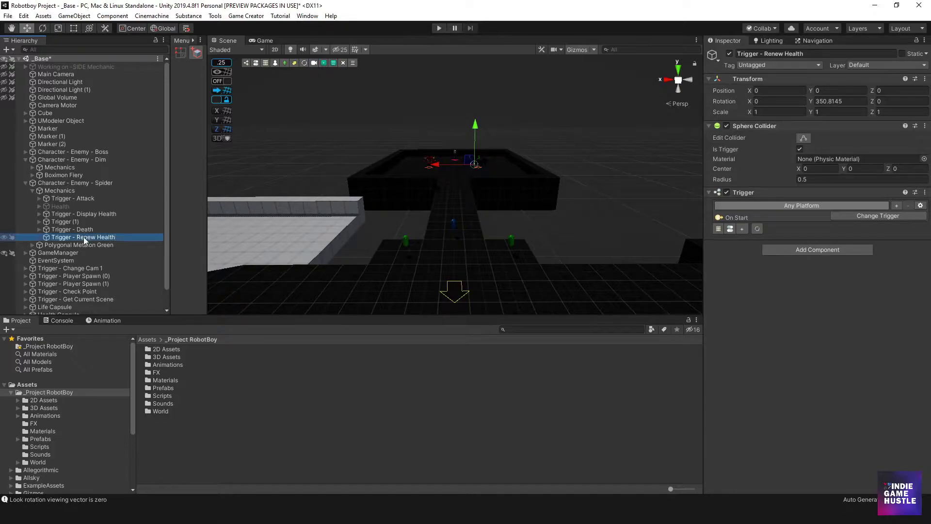
Create an Actions object for the spider's Renew Health trigger and rename it "Actions"
left_click(718, 230)
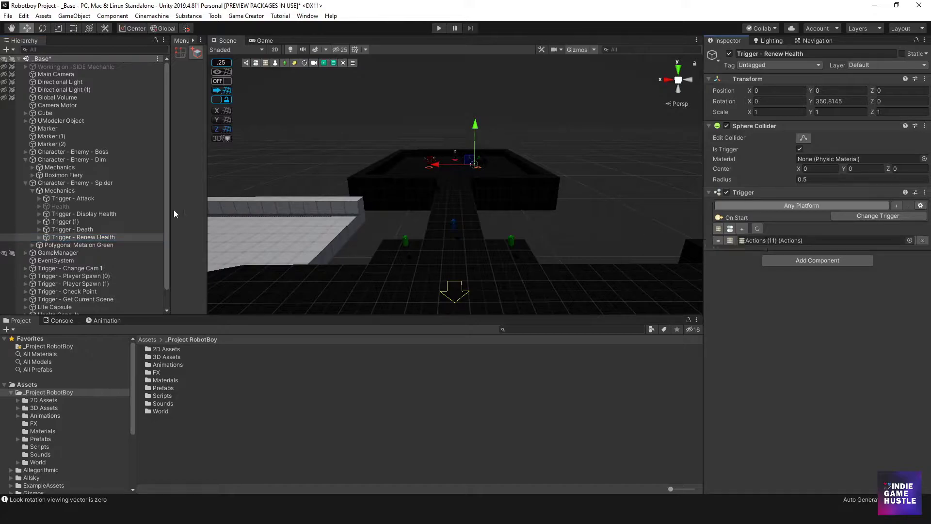
left_click(39, 237)
scroll(39, 236, "down", 1)
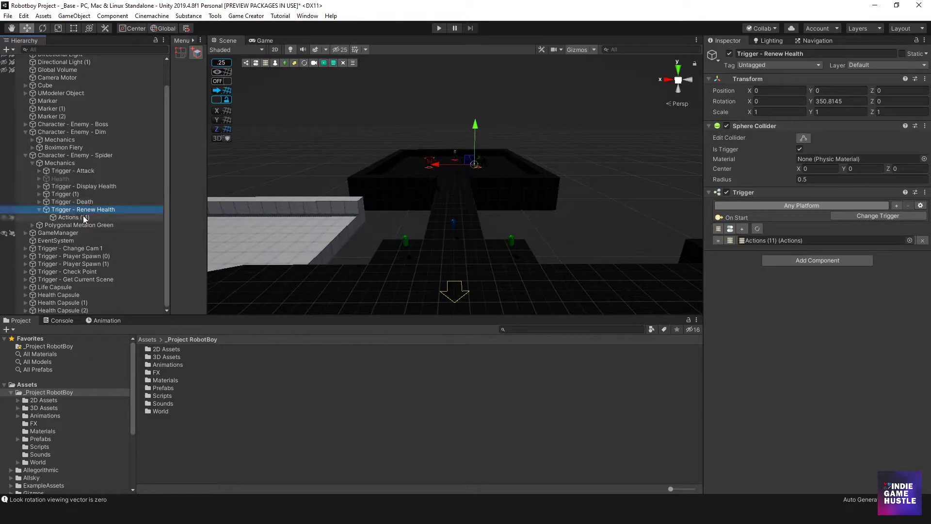
left_click(83, 215)
left_click(100, 215)
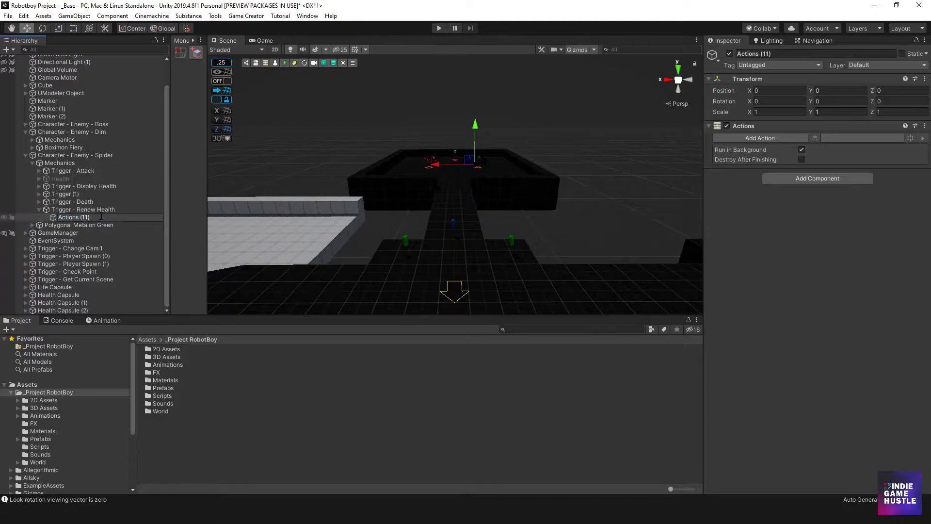
key("Return")
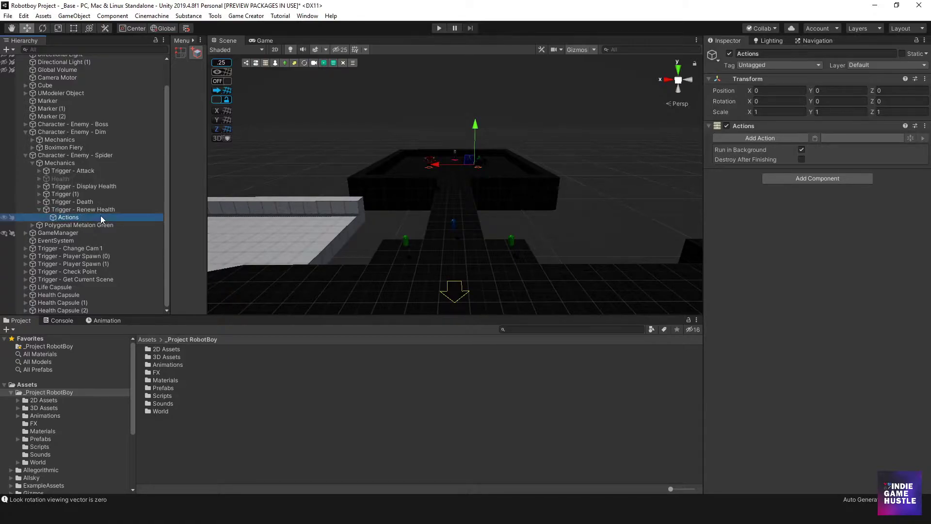
Add a Change Attribute action to the spider's Actions and target the Character - Enemy - Spider game object
left_click(782, 139)
left_click(744, 196)
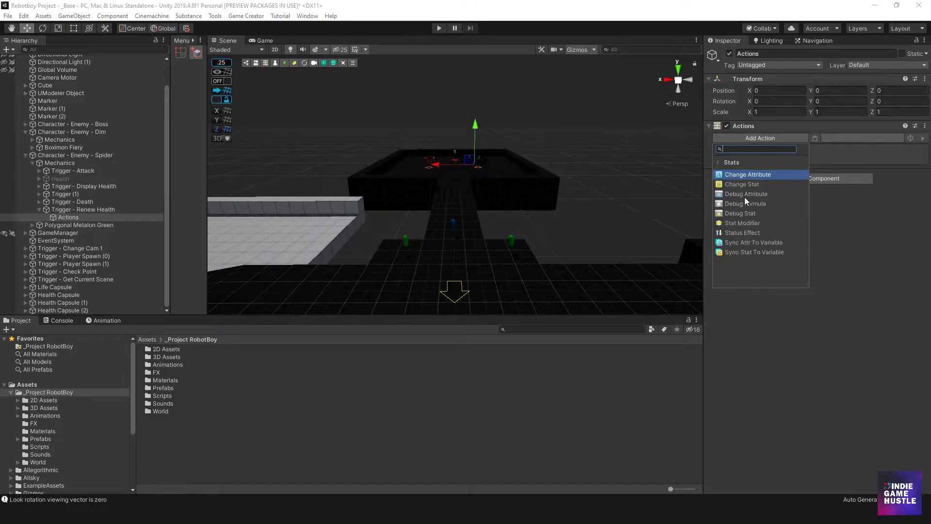
left_click(752, 176)
left_click(825, 148)
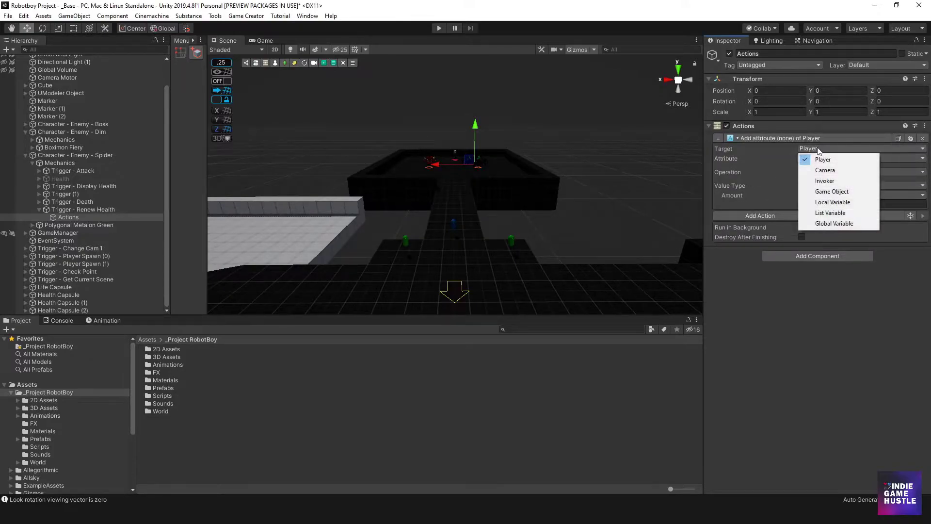
left_click(826, 192)
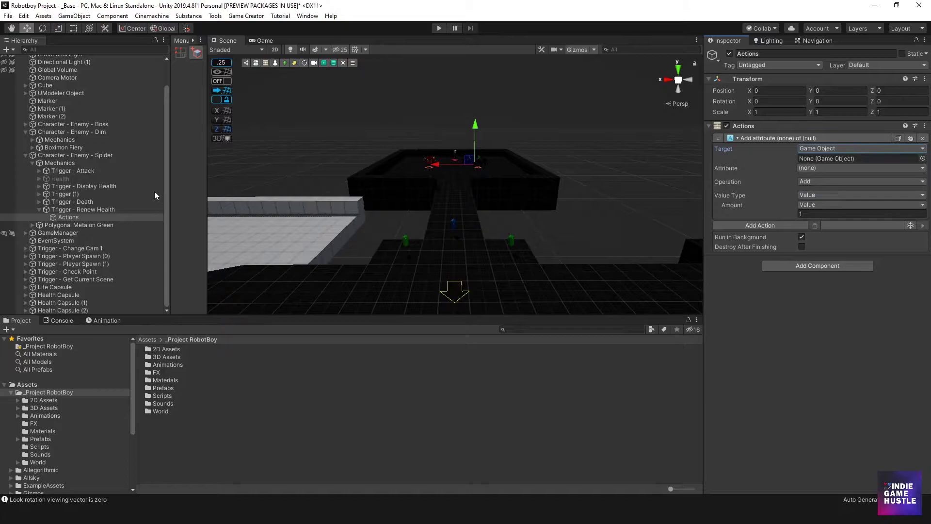
left_click(91, 155)
left_click_drag(91, 156, 810, 159)
Set the spider action's attribute to health and its operation to Set
left_click(817, 167)
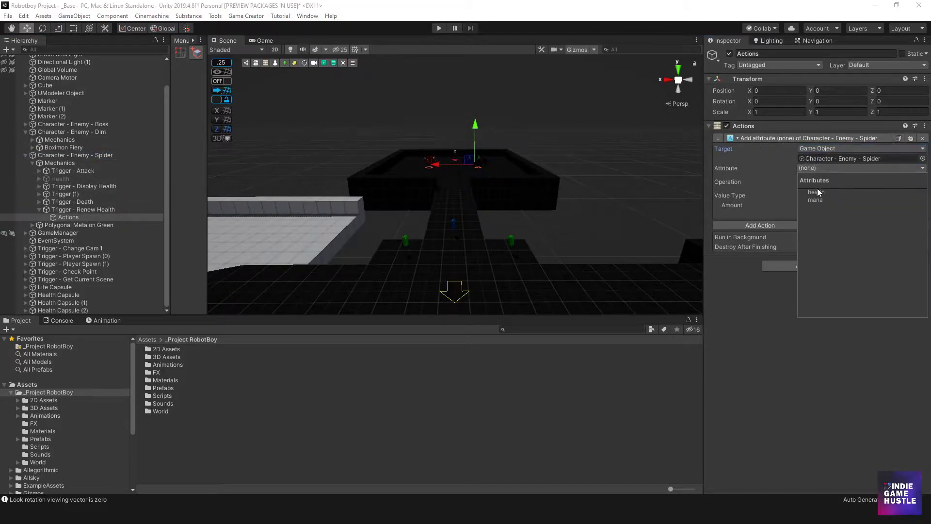
left_click(821, 193)
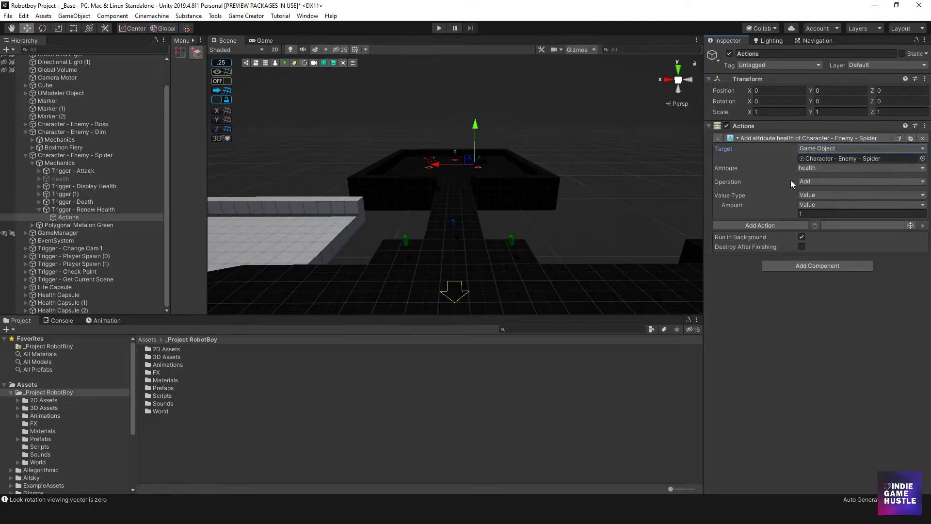
left_click(820, 182)
left_click(825, 189)
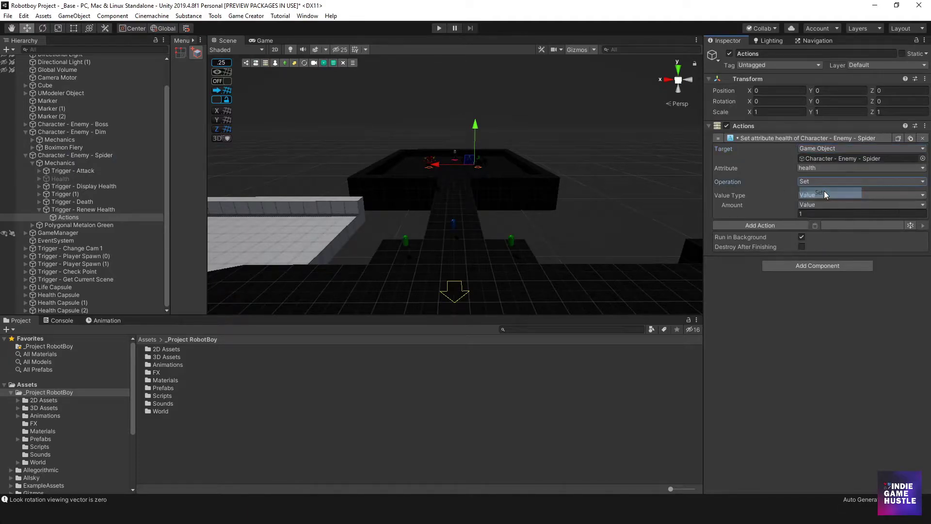
Set the amount of the spider's health action to 9999 and collapse the trigger and Mechanics branches in the hierarchy
left_click(817, 215)
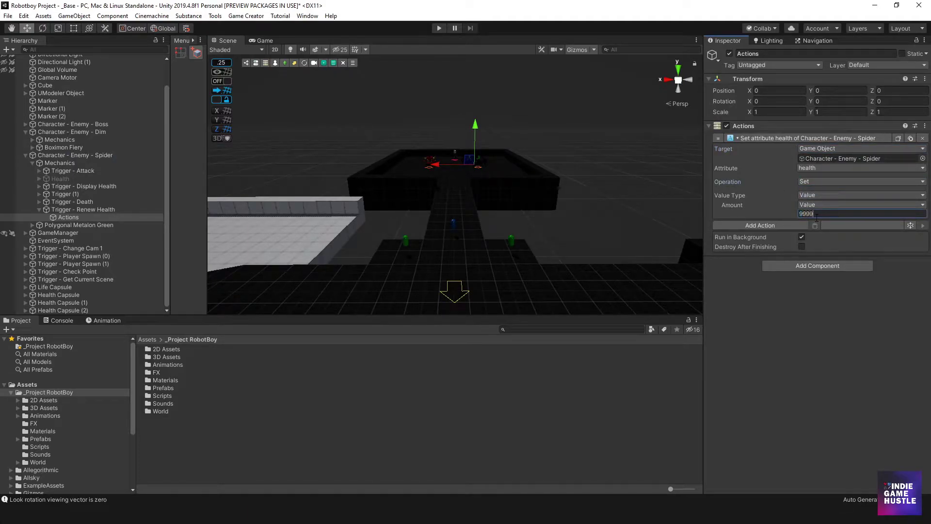
left_click(841, 266)
left_click(911, 302)
left_click(40, 210)
left_click(33, 170)
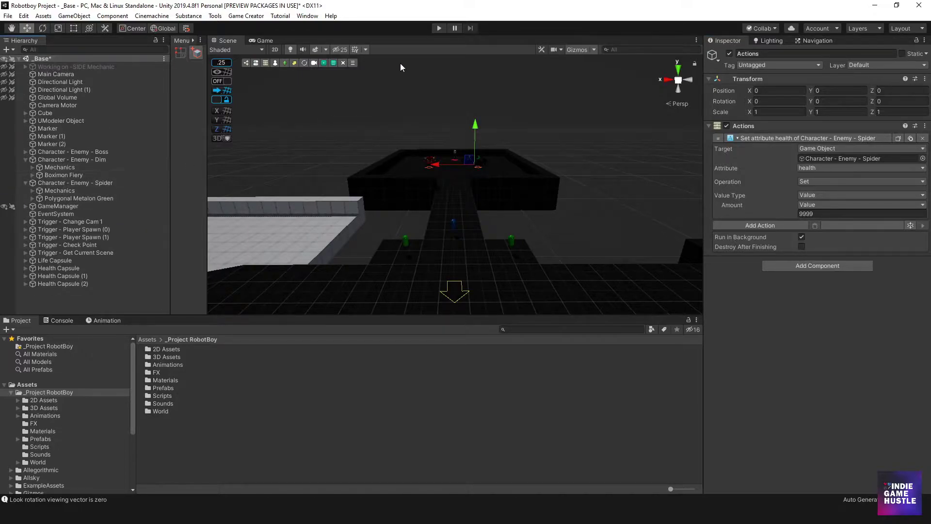
Play the scene, run the robot across the bridge into the arena and attack the spider
left_click(438, 29)
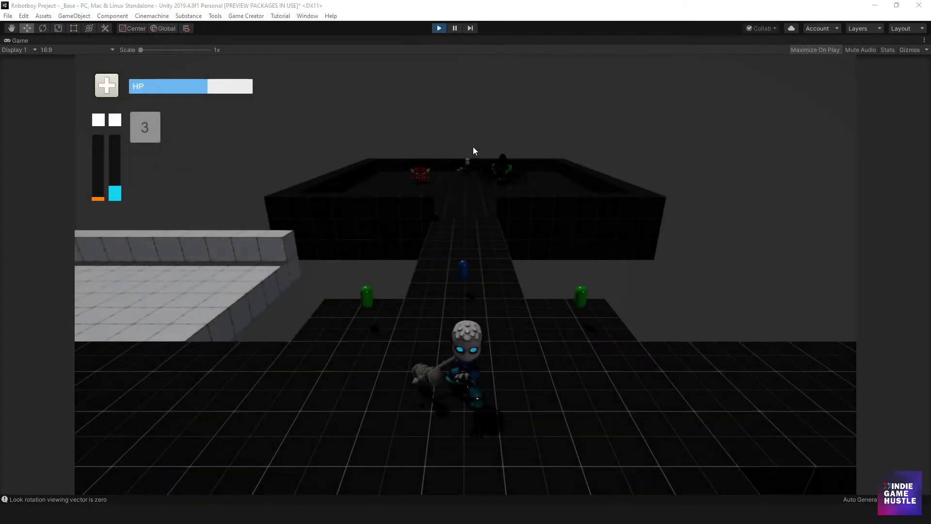
key("w")
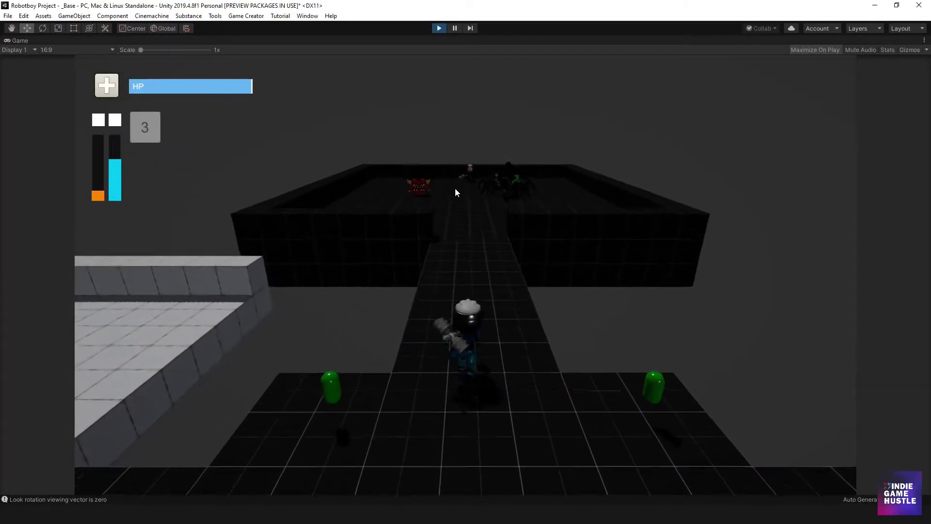
key("w")
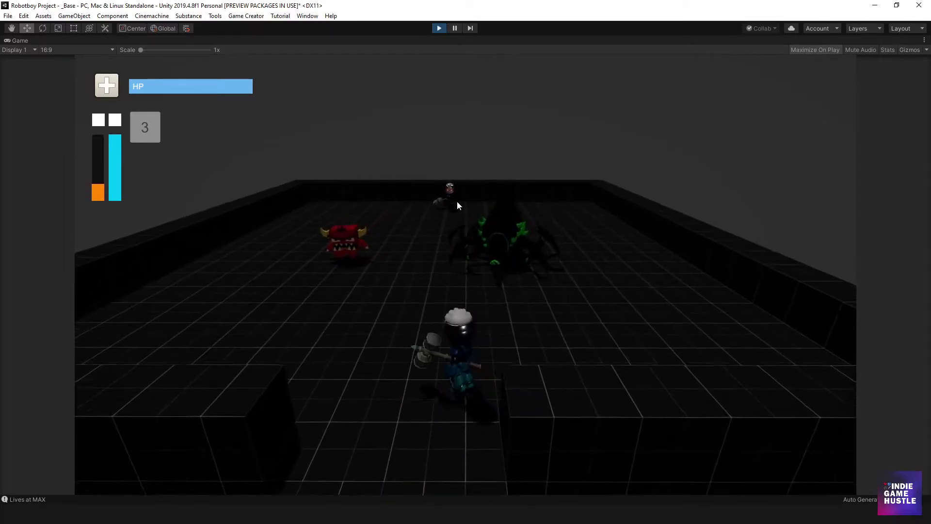
key("w")
left_click(458, 201)
left_click(458, 202)
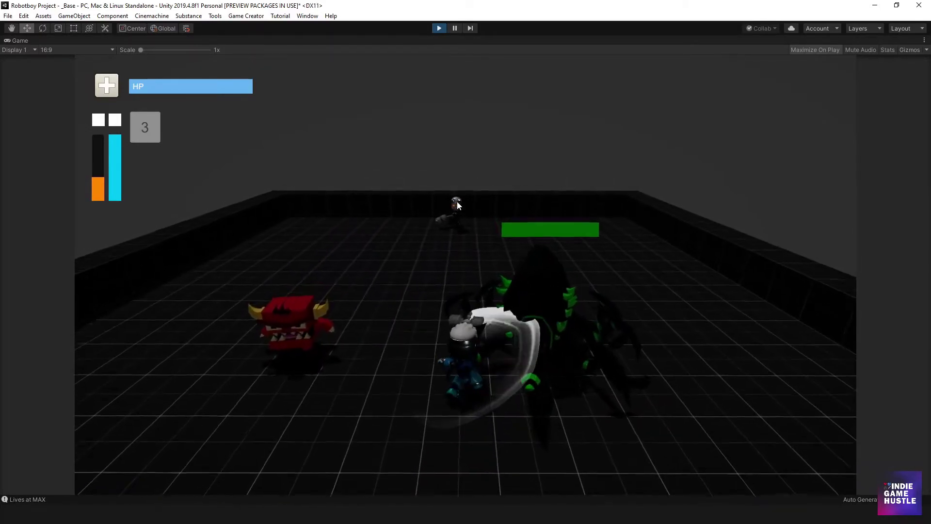
left_click(472, 196)
left_click(472, 195)
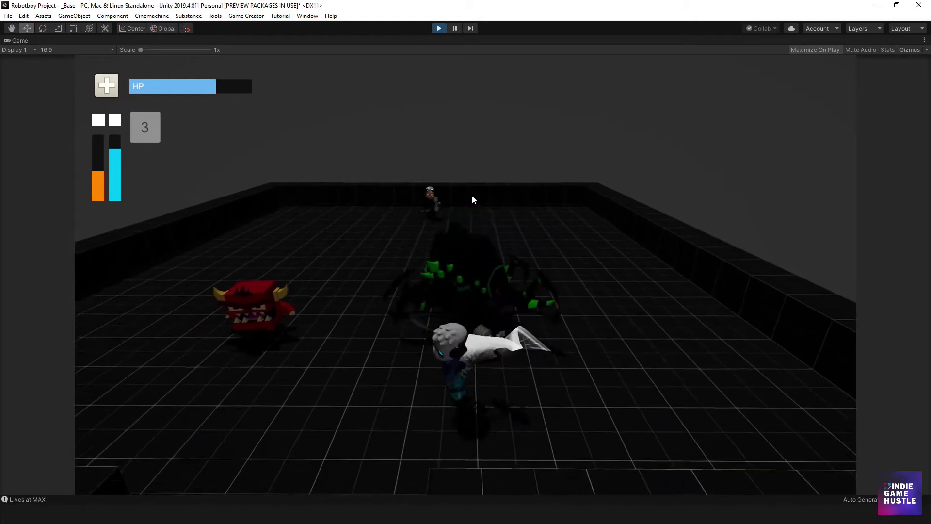
Circle the spider in the arena and keep striking it with the hammer until it is defeated
key("d")
left_click(479, 196)
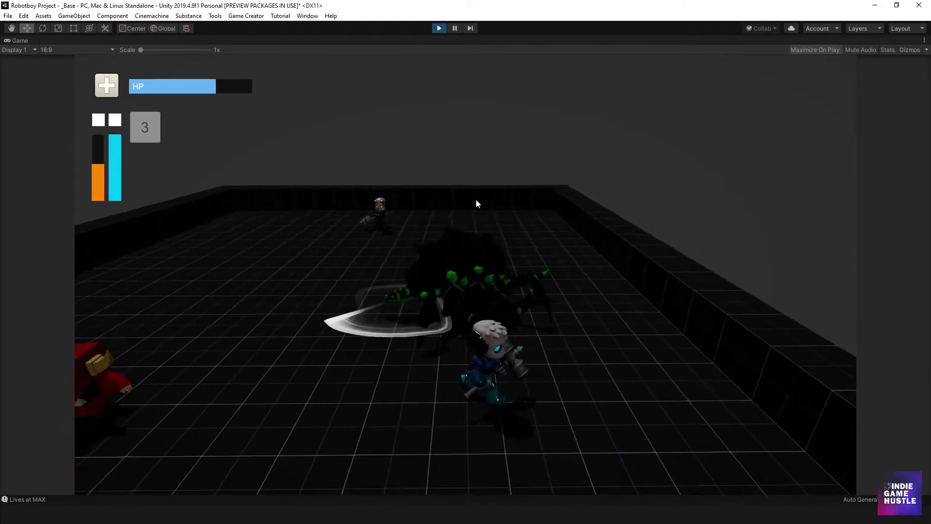
key("w")
key("a")
left_click(469, 204)
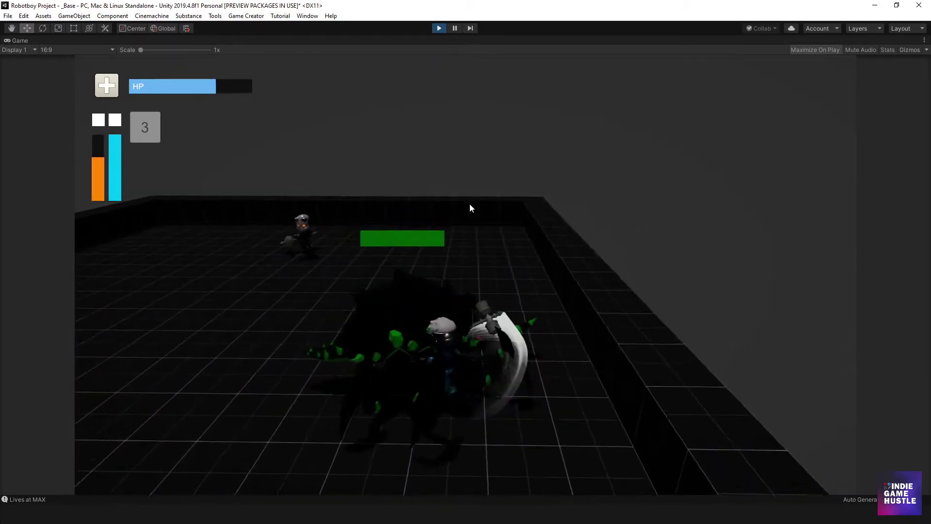
left_click(469, 204)
key("s")
key("a")
left_click(469, 204)
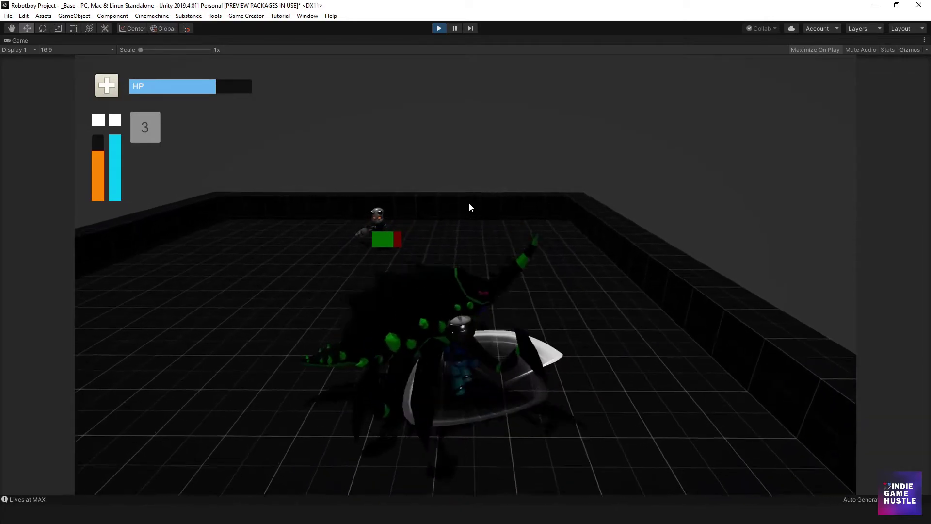
key("s")
key("a")
left_click(470, 202)
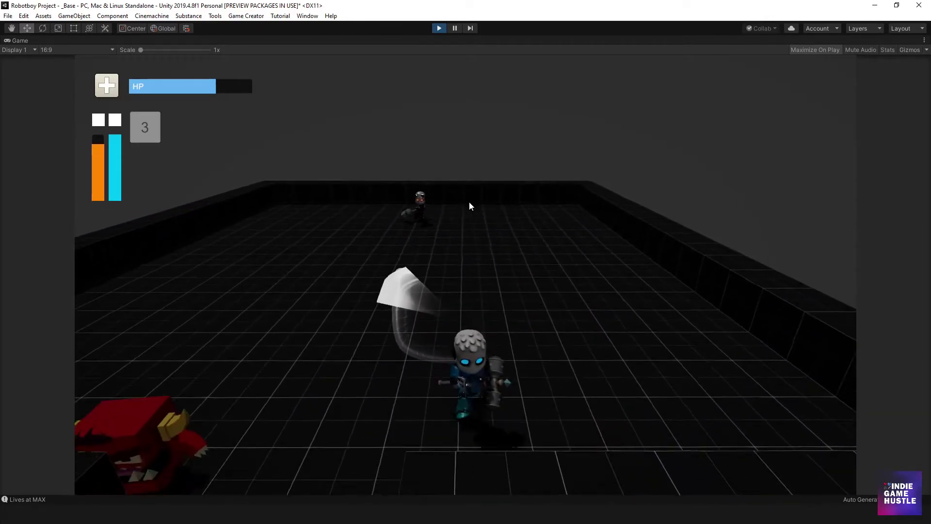
Retreat to the arena entrance and fight the red horned enemy there
key("s")
key("a")
key("w")
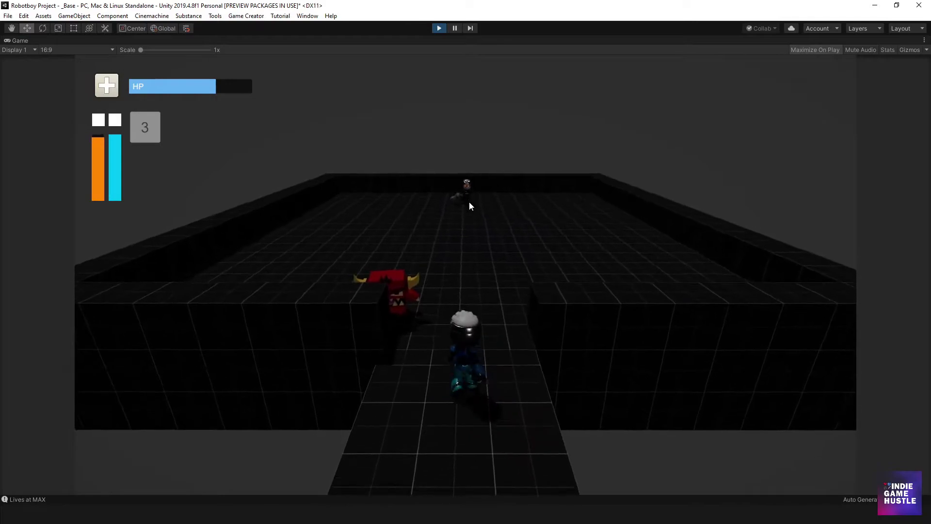
left_click(470, 201)
key("a")
right_click(469, 202)
key("d")
key("s")
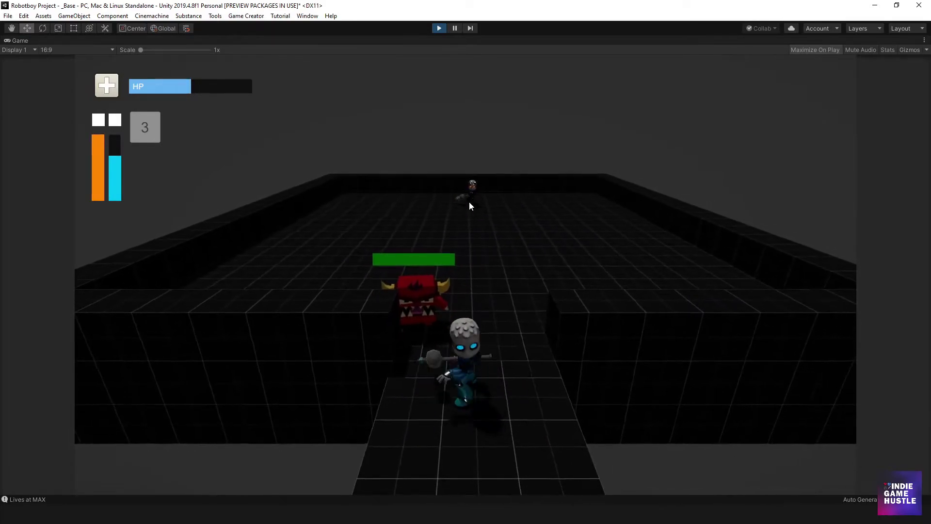
key("w")
left_click(458, 203)
key("s")
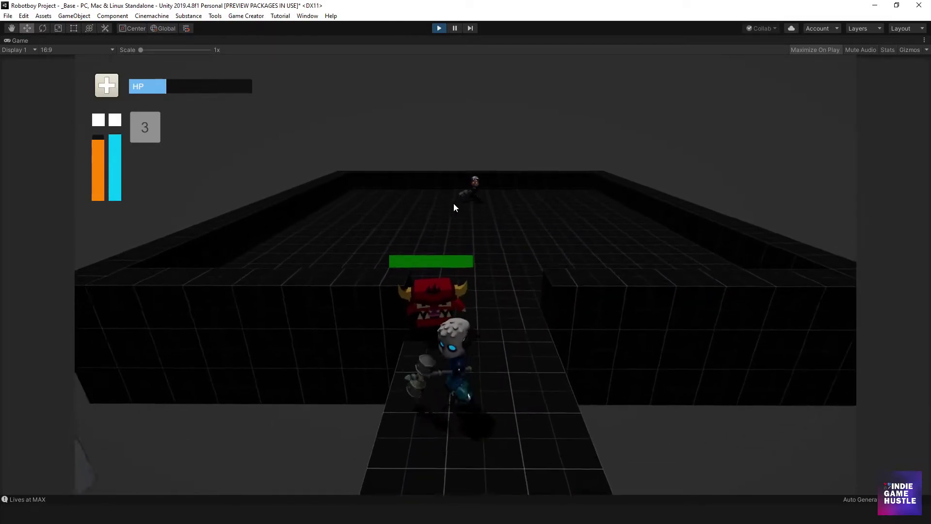
Keep fighting the red horned enemy at close range until the player's health runs out
key("a")
key("w")
left_click(450, 205)
key("a")
key("w")
key("d")
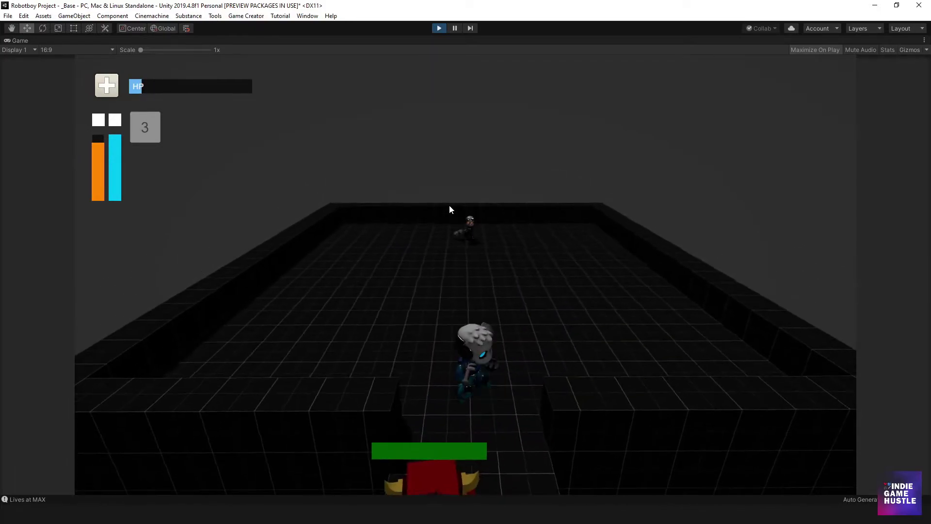
key("s")
left_click(449, 204)
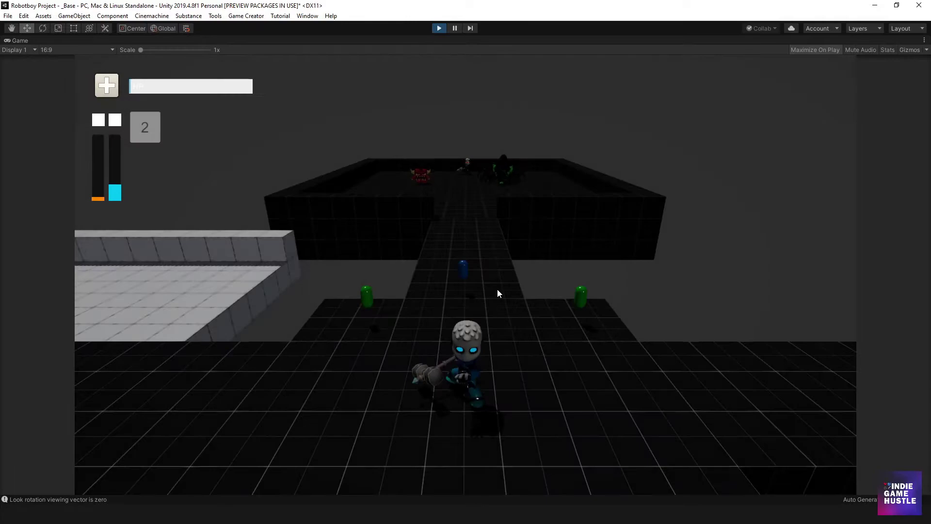
Run the respawned player back to the arena and fight the spider again to test its renewed health
key("w")
left_click(444, 276)
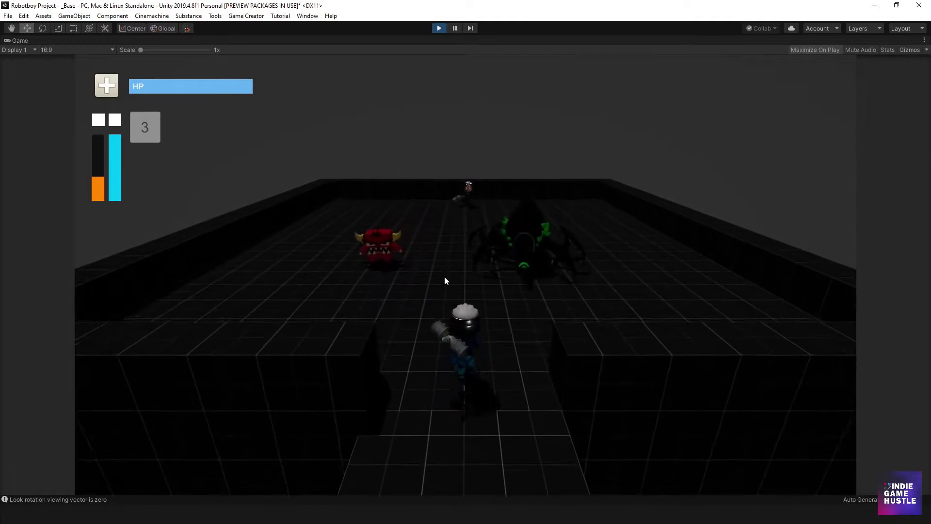
left_click(446, 277)
key("w")
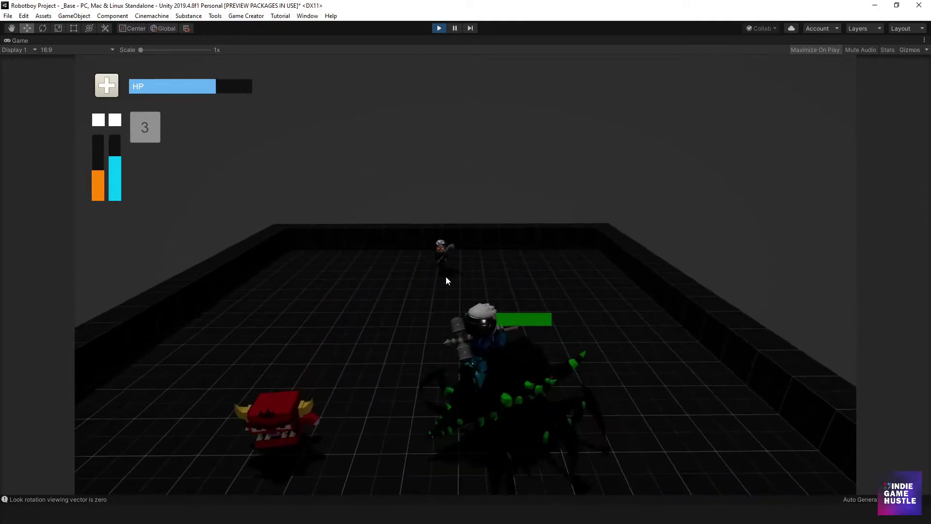
left_click(447, 277)
left_click(439, 281)
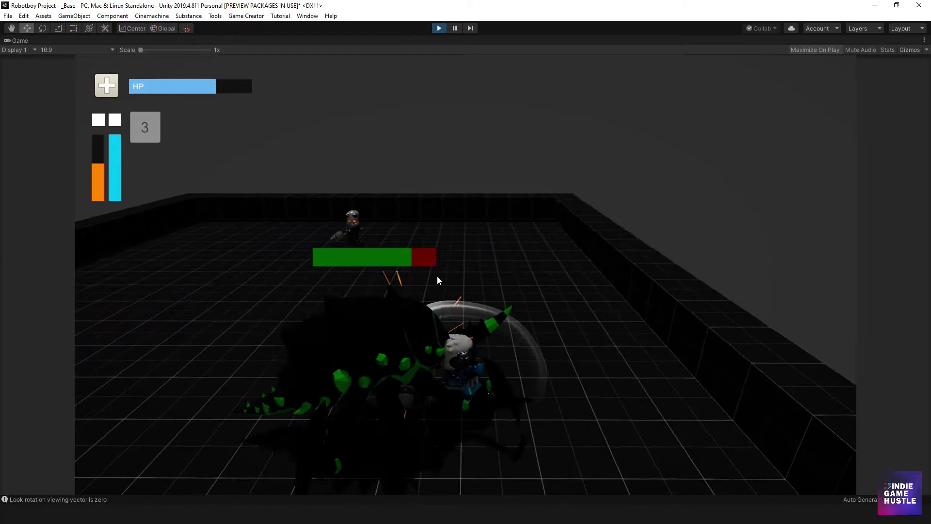
left_click(437, 280)
left_click(437, 275)
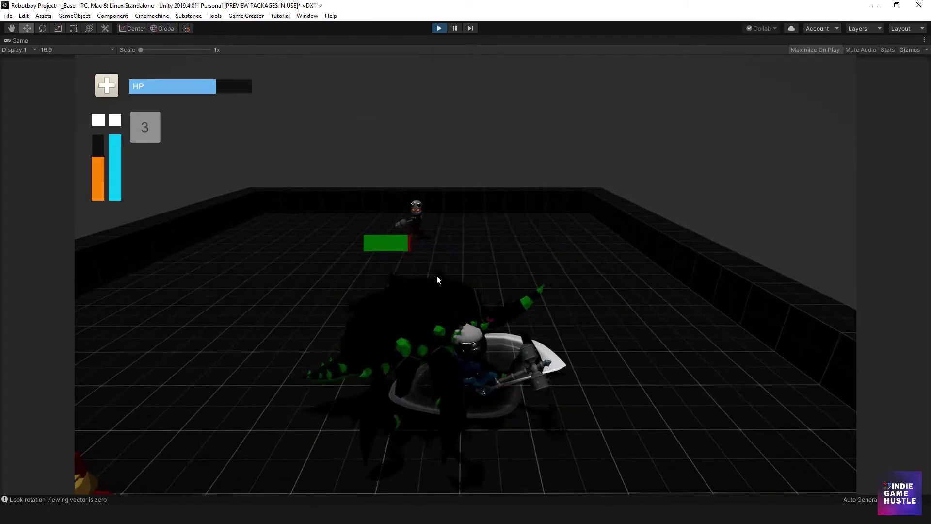
left_click(437, 276)
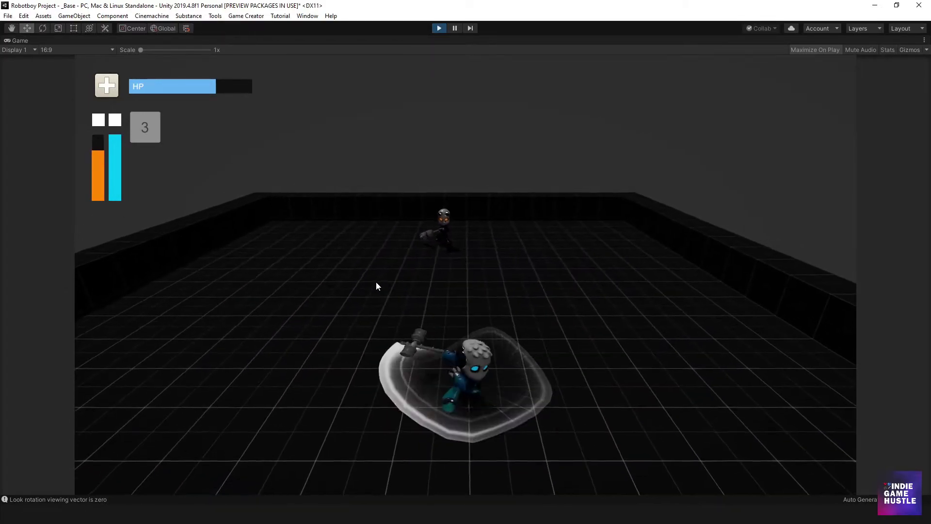
Move back toward the arena entrance and defeat the red horned enemy with hammer attacks
key("s")
key("a")
left_click(353, 283)
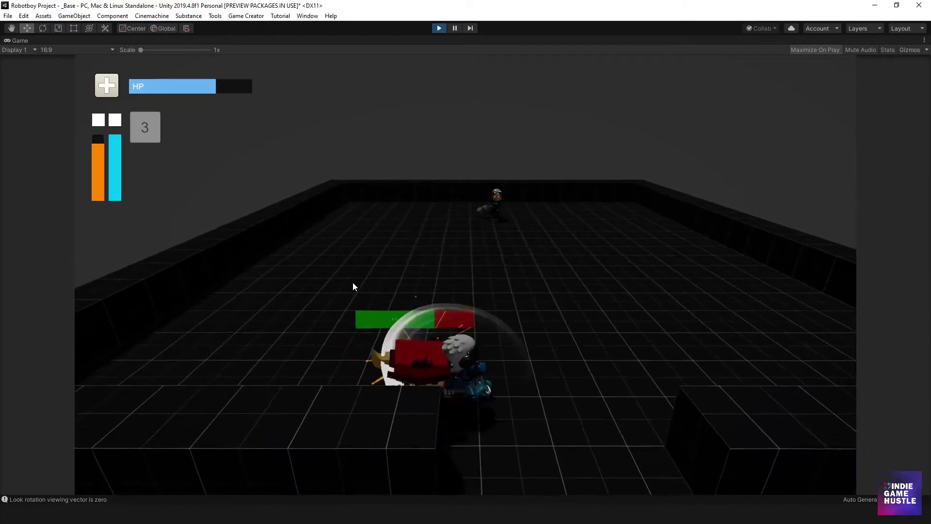
left_click(353, 283)
left_click(353, 283)
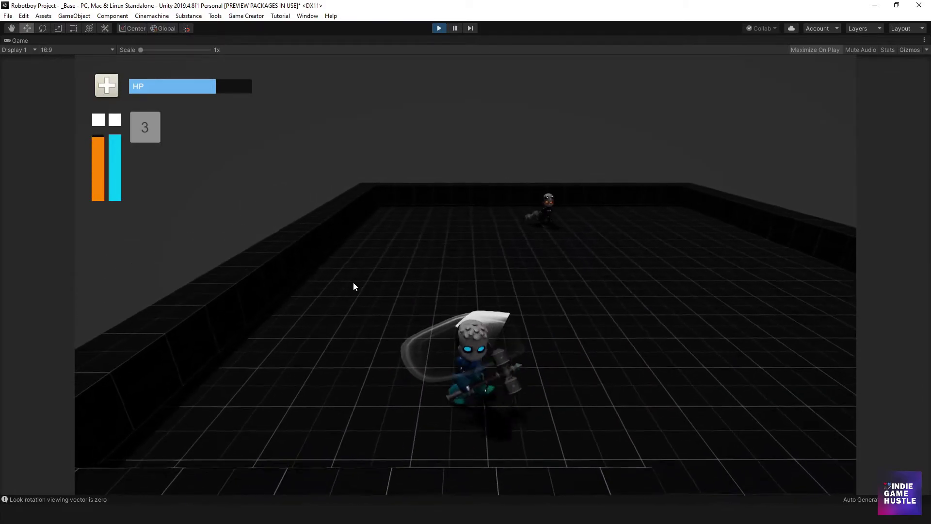
Approach the boss at the far end of the arena, then retreat to the bridge without attacking
key("w")
key("s")
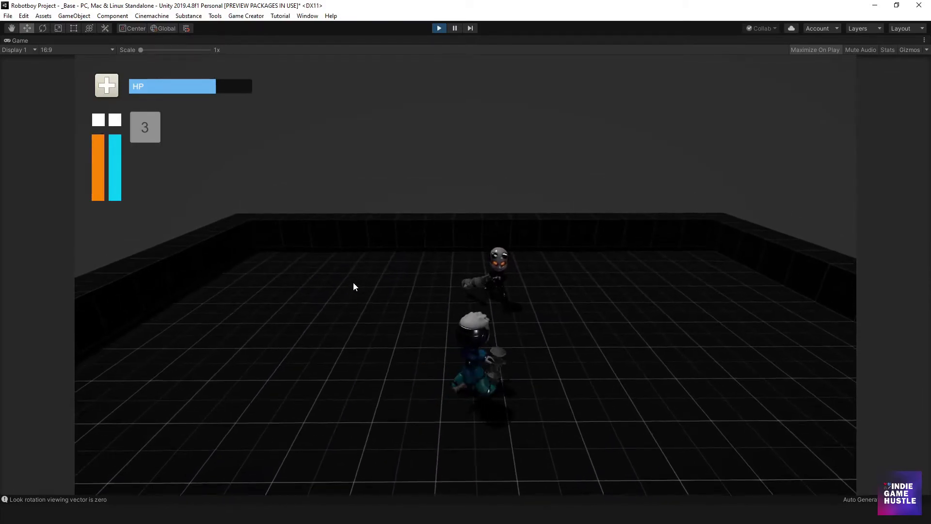
key("a")
key("s")
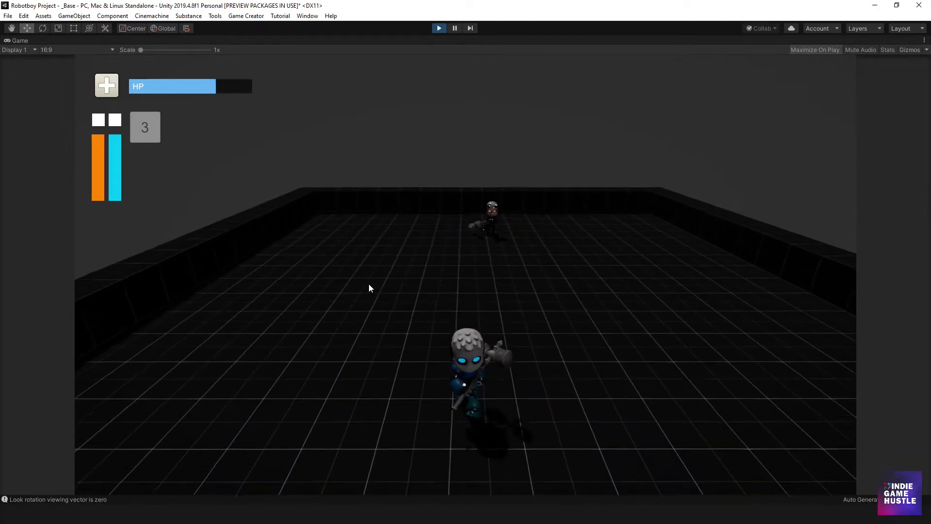
key("s")
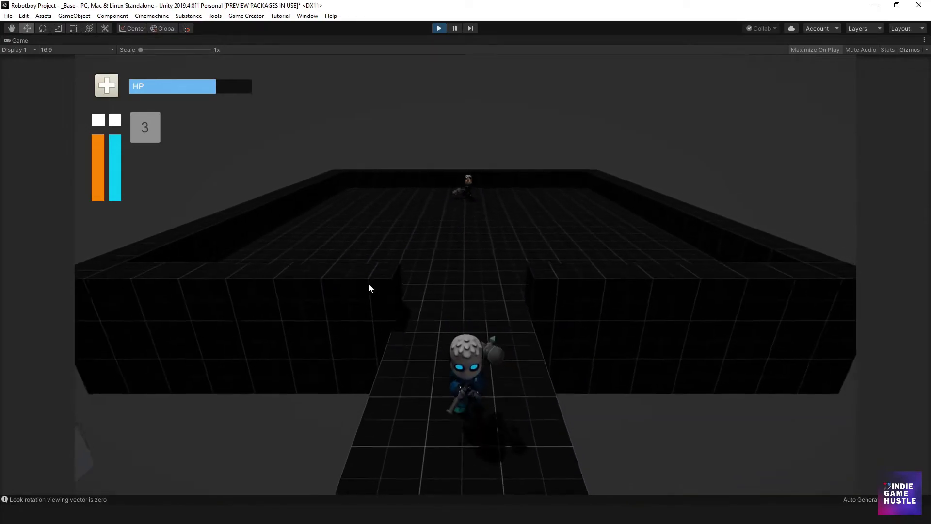
Bring the player back across the bridge and pick up the green health capsule on the right side
key("s")
key("d")
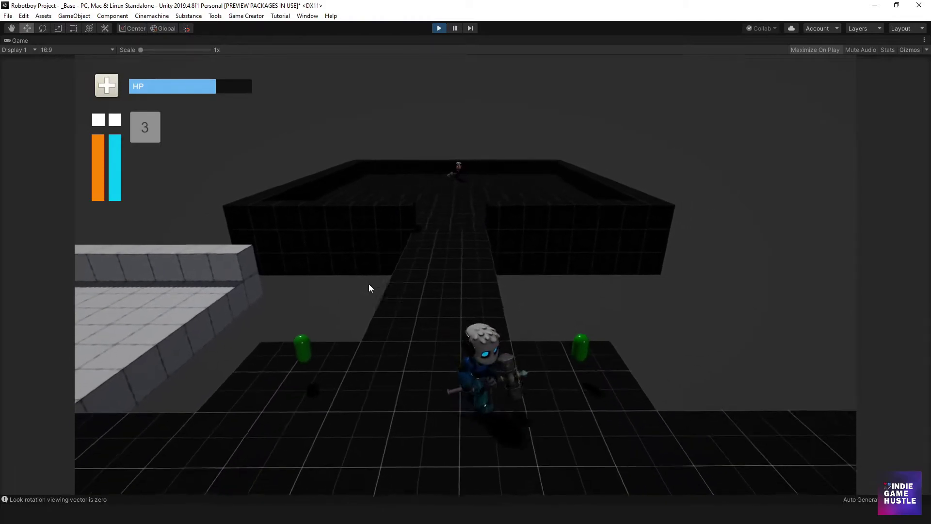
key("w")
key("s")
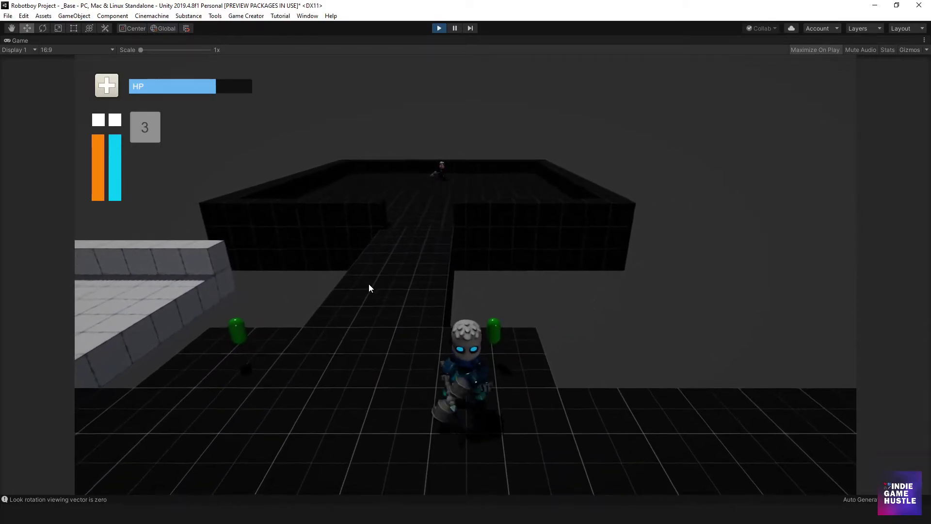
key("d")
key("w")
key("s")
key("d")
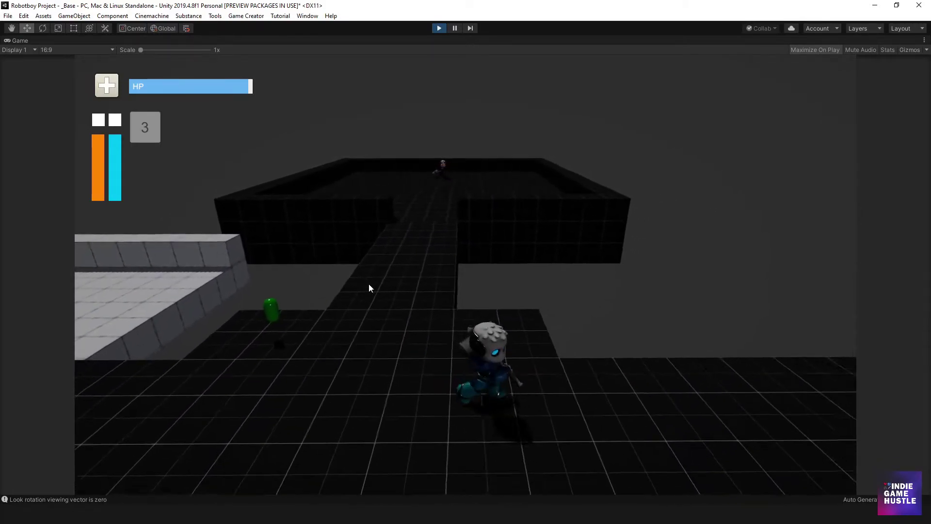
key("d")
key("s")
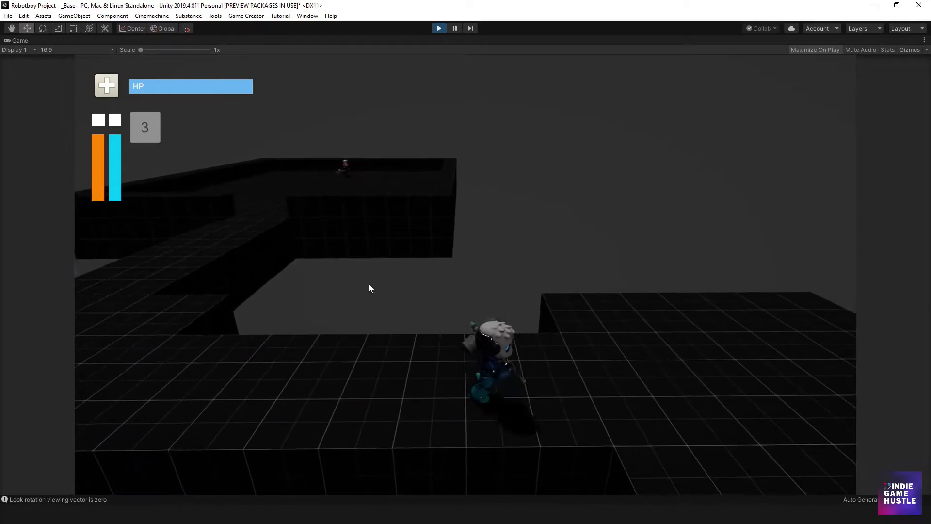
key("d")
key("a")
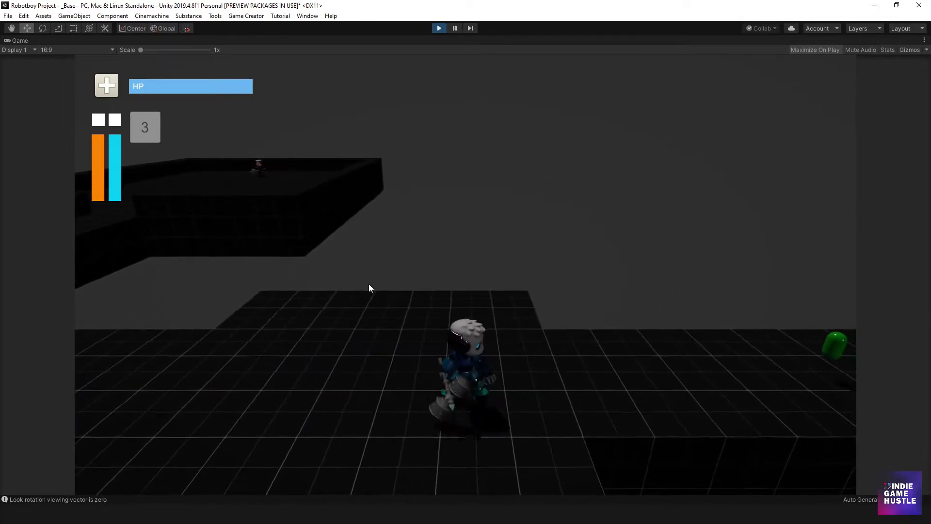
key("w")
key("s")
key("d")
key("w")
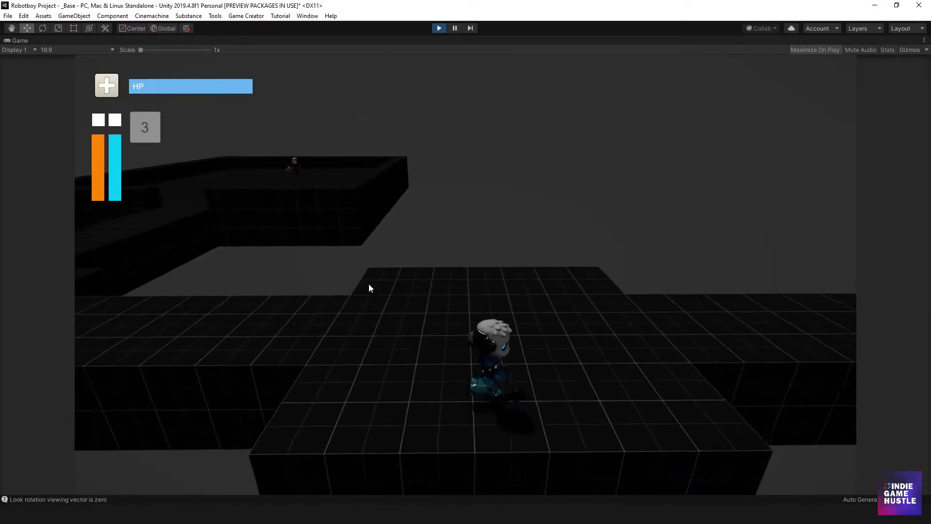
key("a")
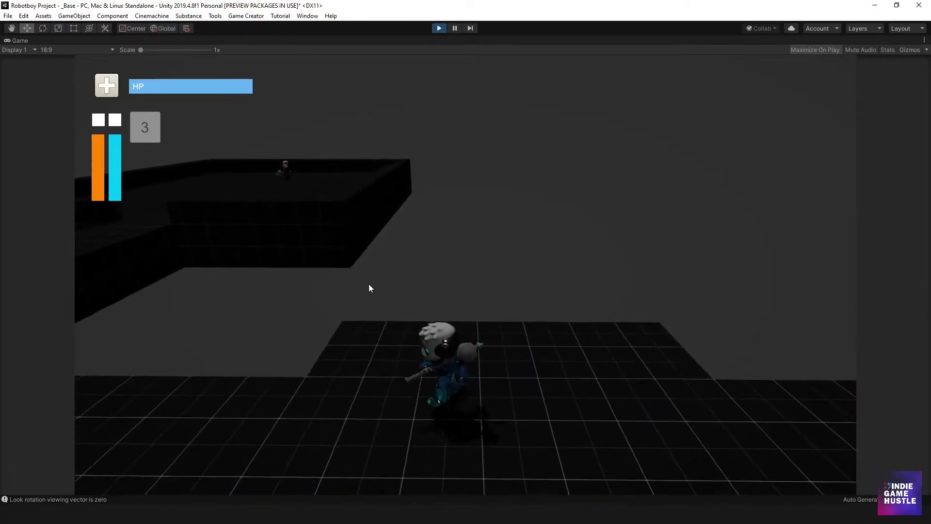
key("s")
key("d")
key("w")
key("a")
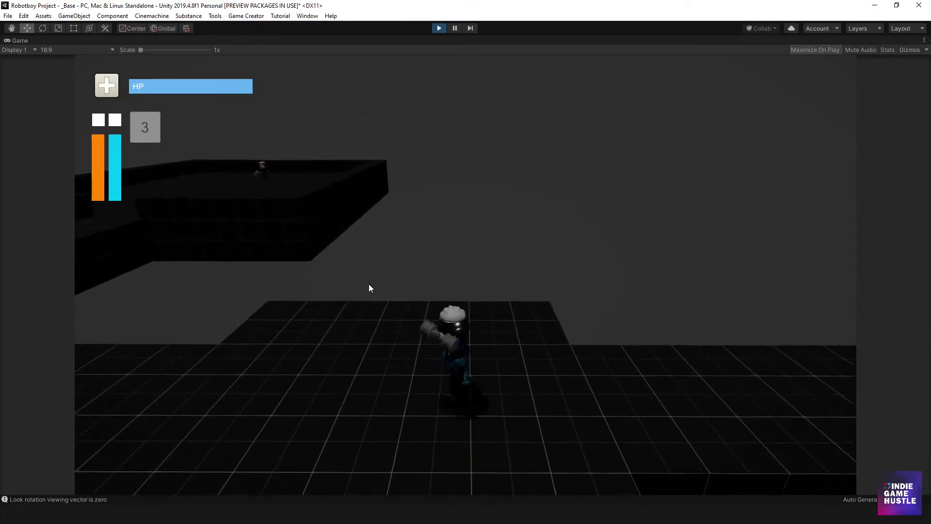
key("s")
key("s")
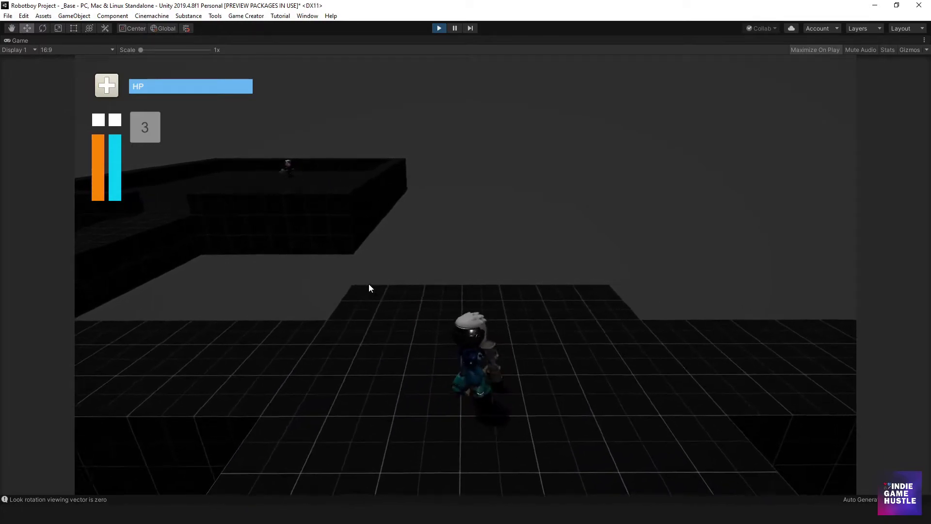
Move the player around the checkpoint platform a little more and stop the playtest
key("a")
key("w")
key("d")
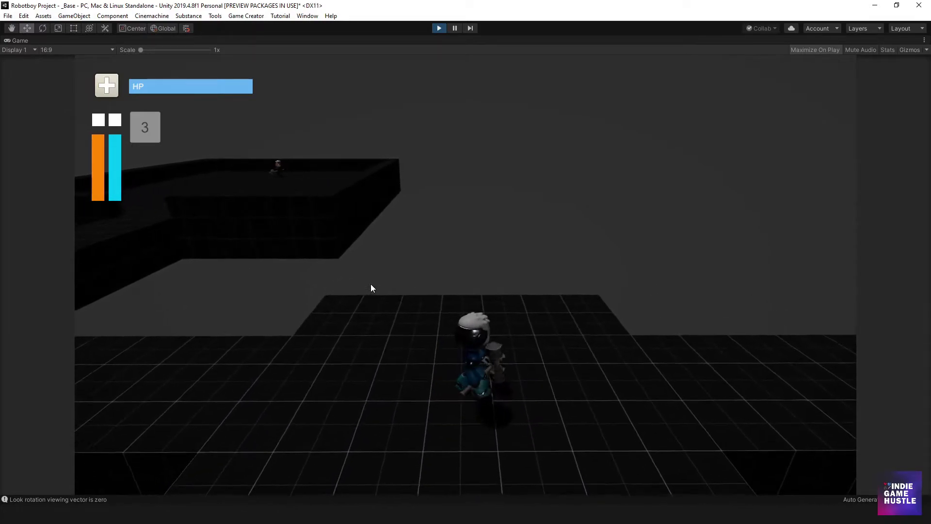
key("a")
key("s")
key("w")
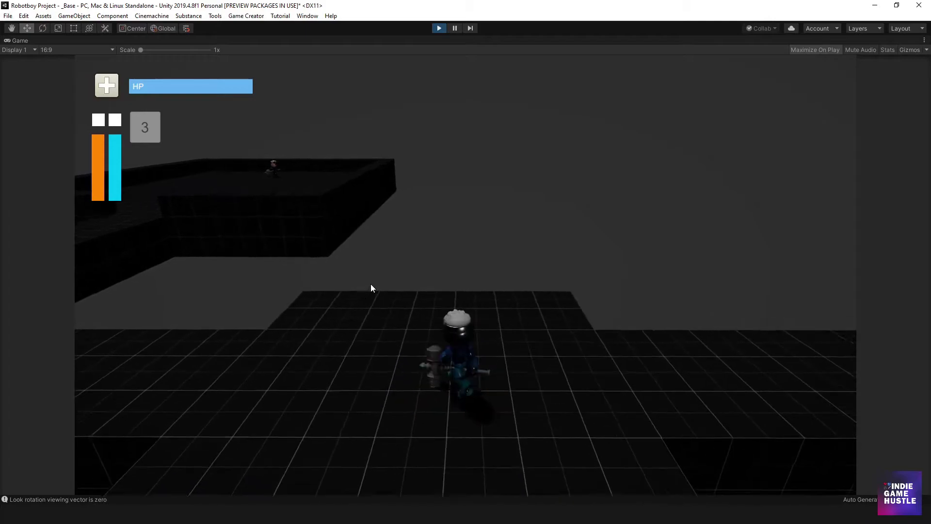
key("s")
left_click(439, 28)
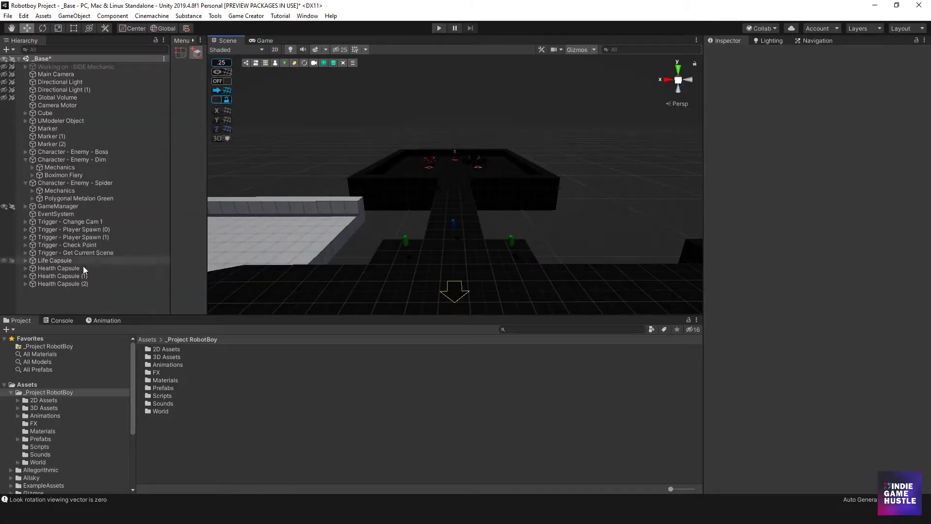
Locate Trigger - Check Point in the scene and examine the platform it covers from several angles
left_click(74, 245)
double_click(75, 245)
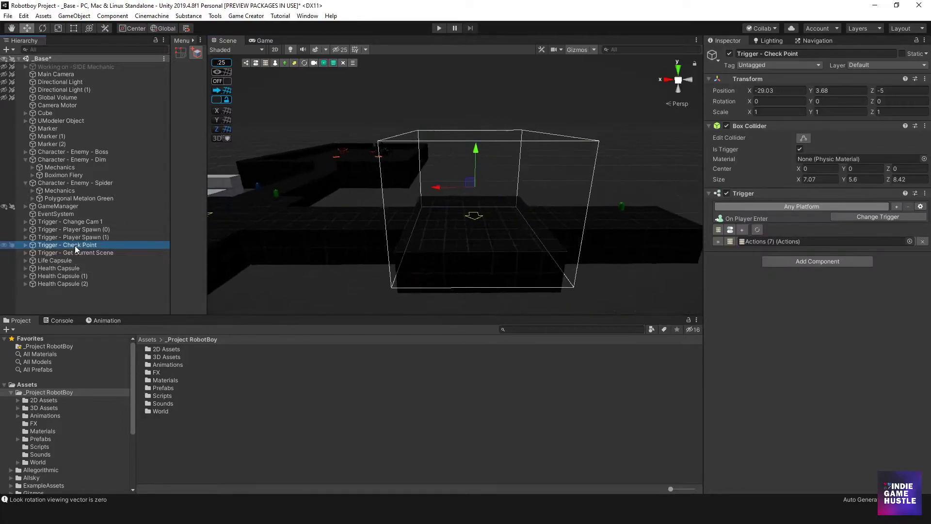
scroll(450, 199, "up", 4)
left_click_drag(530, 188, 466, 227, "alt")
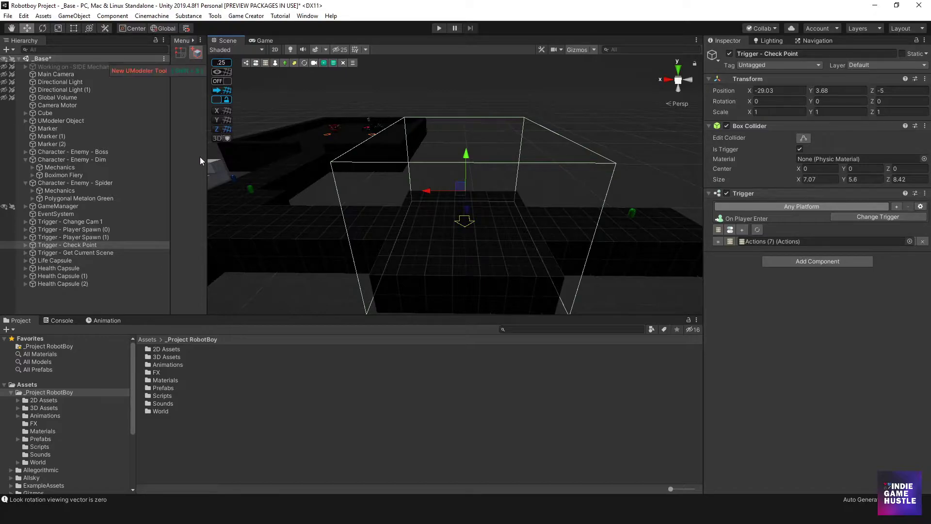
left_click(95, 299)
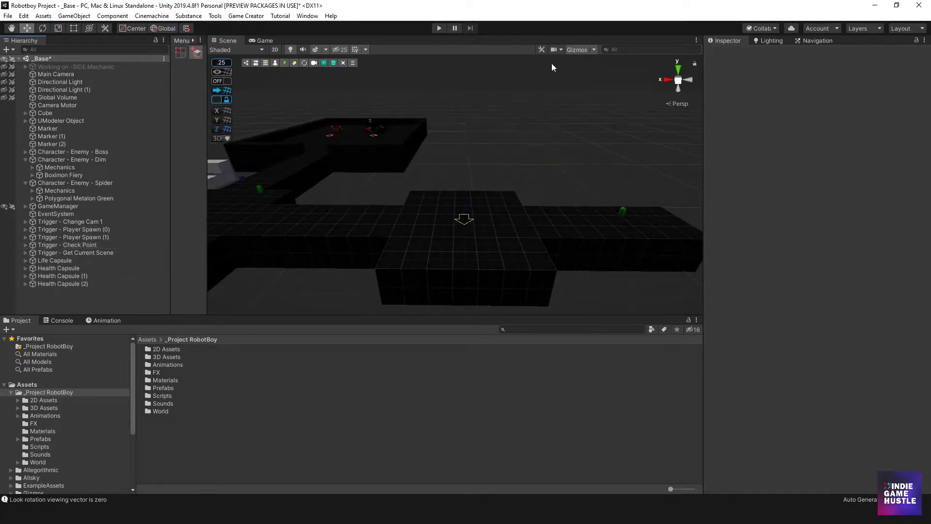
left_click_drag(588, 135, 532, 183, "alt")
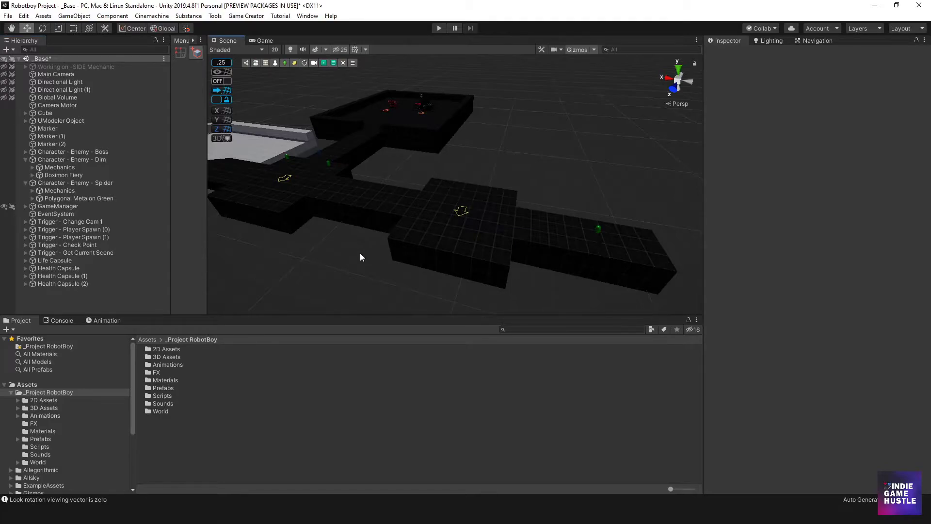
Add a new UModeler object near the checkpoint platform and change the Move Snap Size in the UModeler settings
key("ctrl+shift+u")
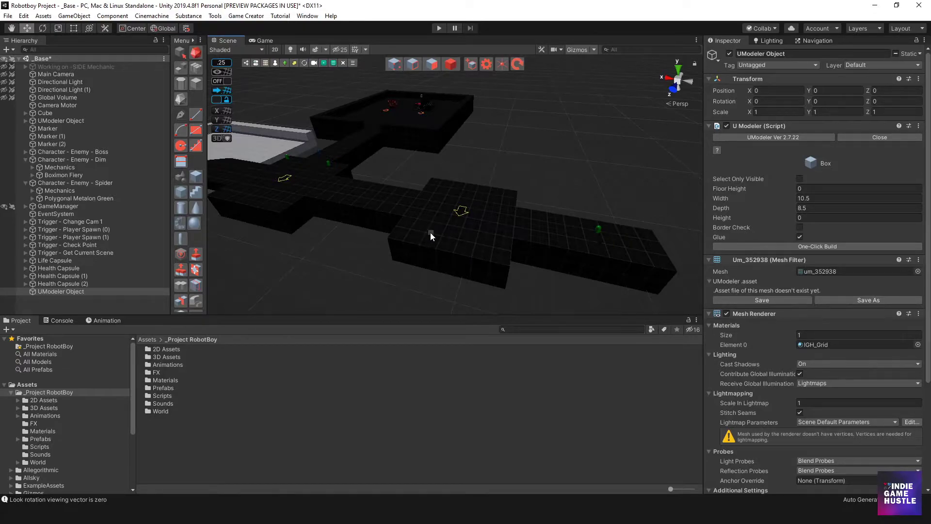
scroll(431, 236, "up", 5)
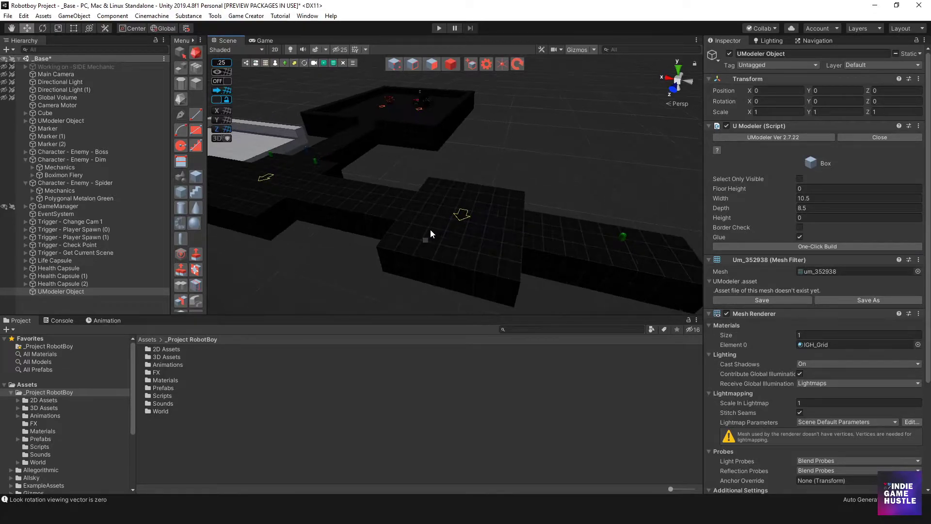
left_click(486, 64)
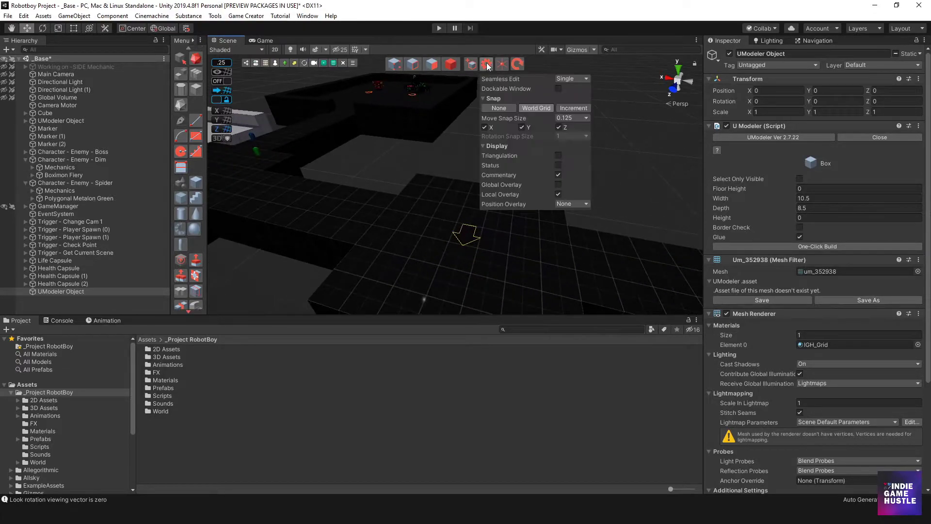
left_click(562, 122)
left_click(578, 160)
left_click(490, 66)
Draw a trial box about 0.5 × 0.75 × 0.5 on the checkpoint platform and delete its UModeler object
scroll(459, 199, "down", 3)
right_click_drag(459, 199, 456, 222)
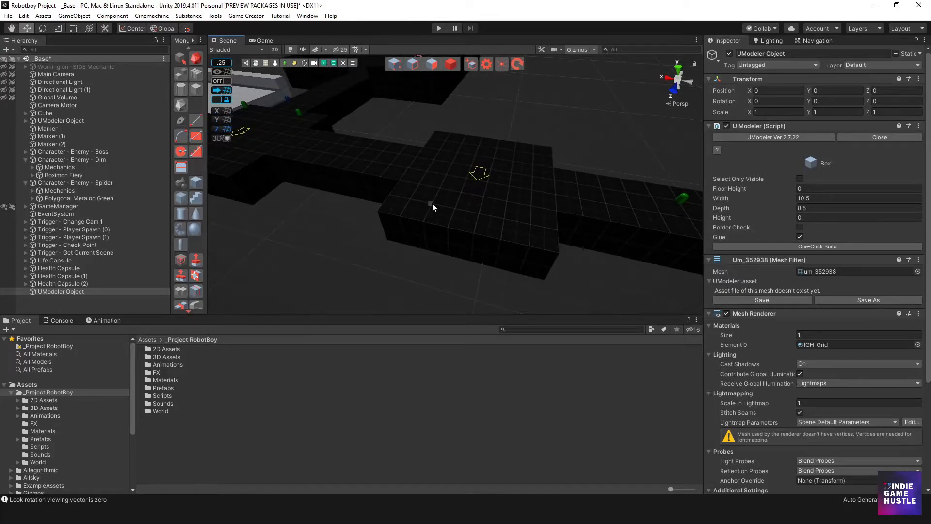
left_click_drag(432, 203, 433, 212)
left_click(450, 231)
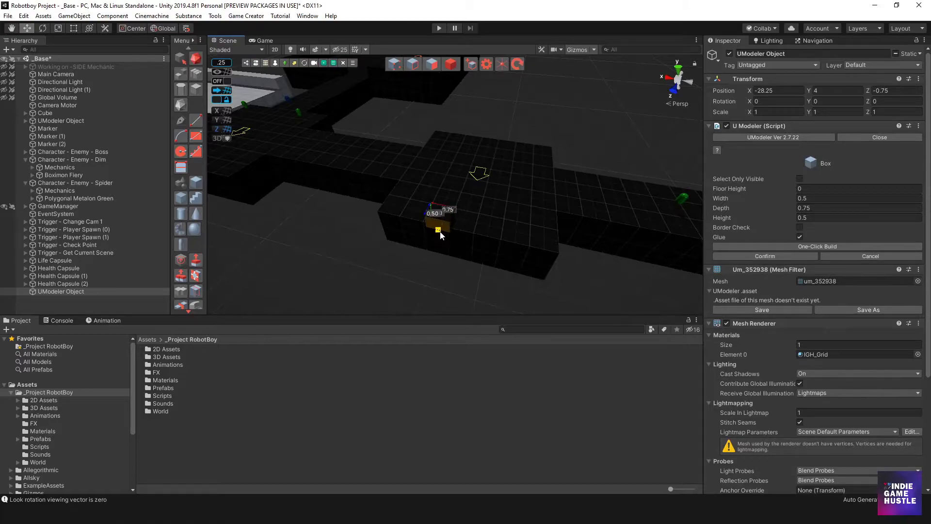
scroll(462, 234, "up", 3)
scroll(462, 234, "up", 3)
middle_click_drag(462, 234, 464, 183)
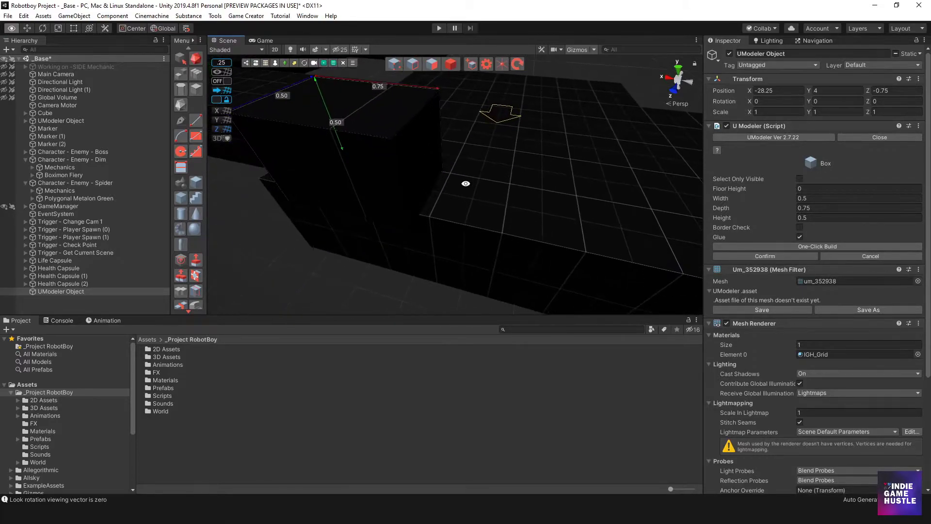
scroll(456, 188, "down", 4)
left_click(69, 284)
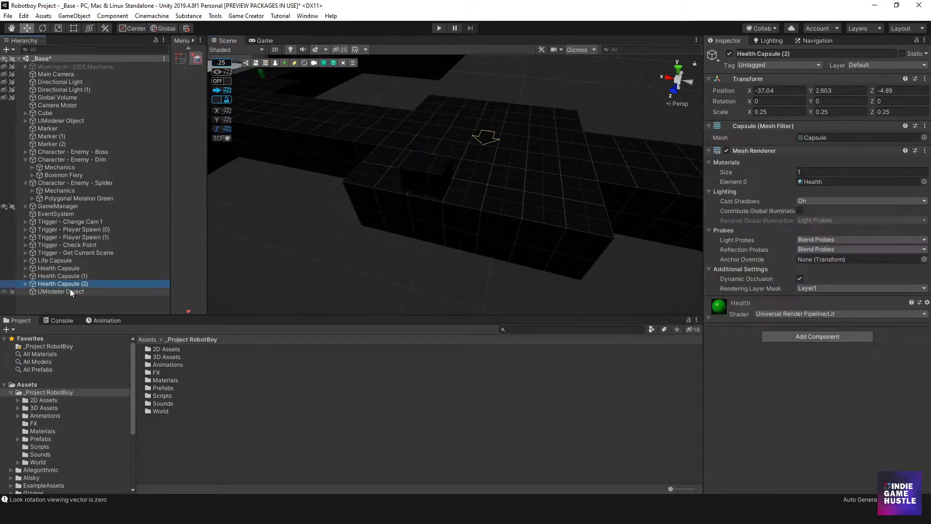
left_click(70, 291)
key("Delete")
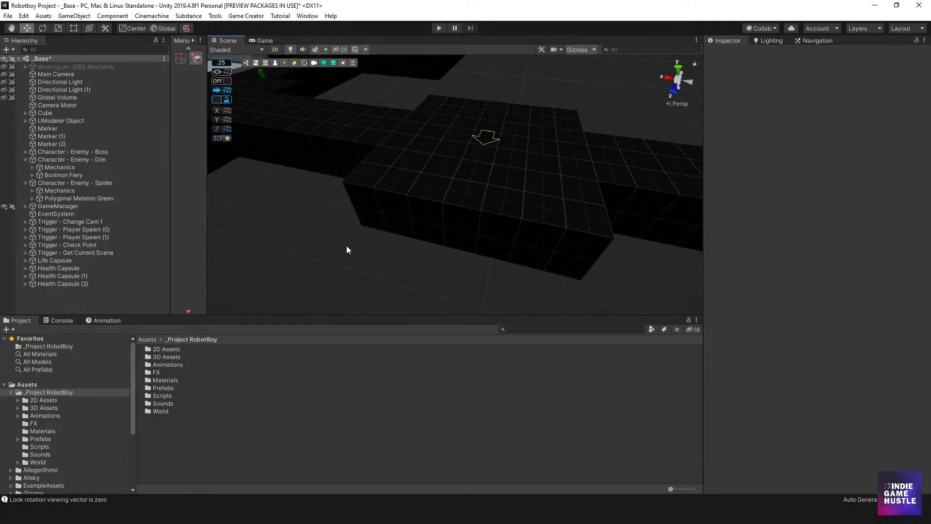
Add a fresh UModeler object, and tidy the scene by hiding GameManager and collapsing the Dim and Spider enemies in the hierarchy
key("ctrl+z")
left_click_drag(389, 228, 485, 204, "alt")
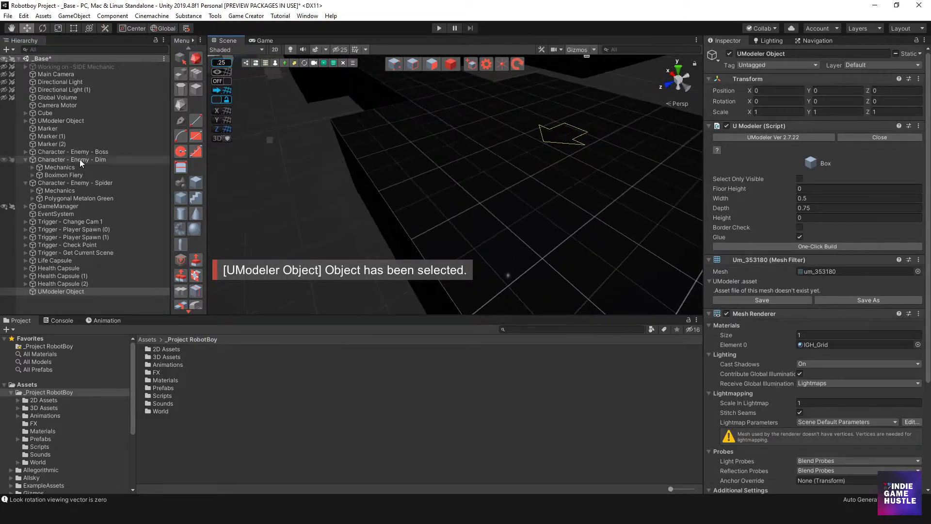
left_click(4, 208)
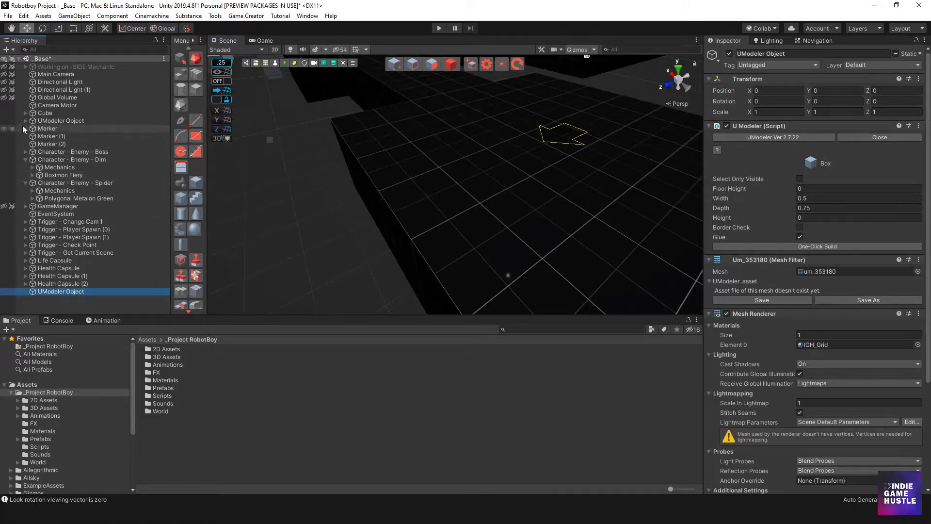
left_click(25, 160)
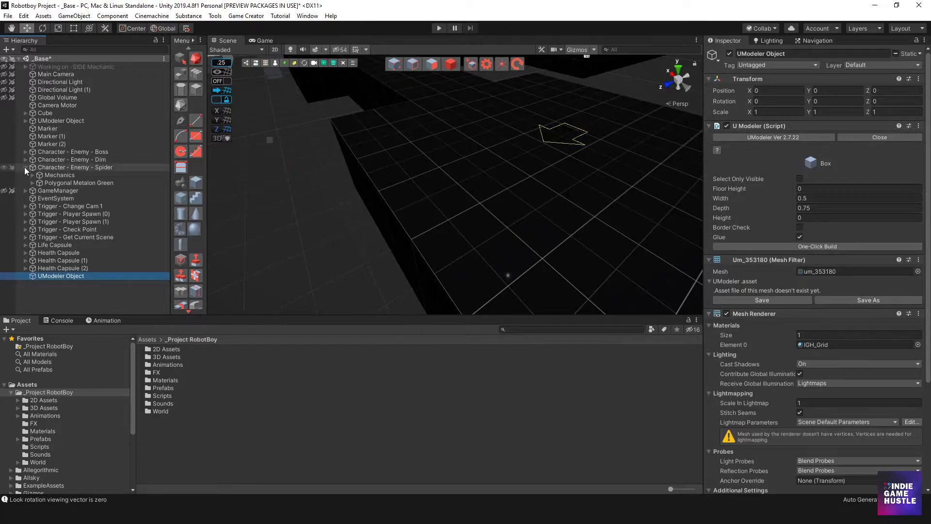
left_click(25, 167)
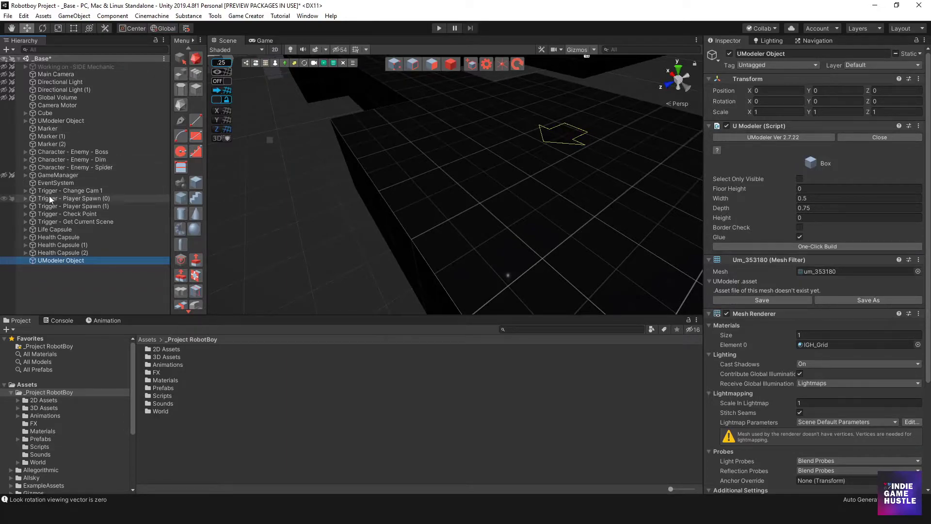
scroll(439, 245, "down", 5)
left_click_drag(438, 245, 398, 203, "alt")
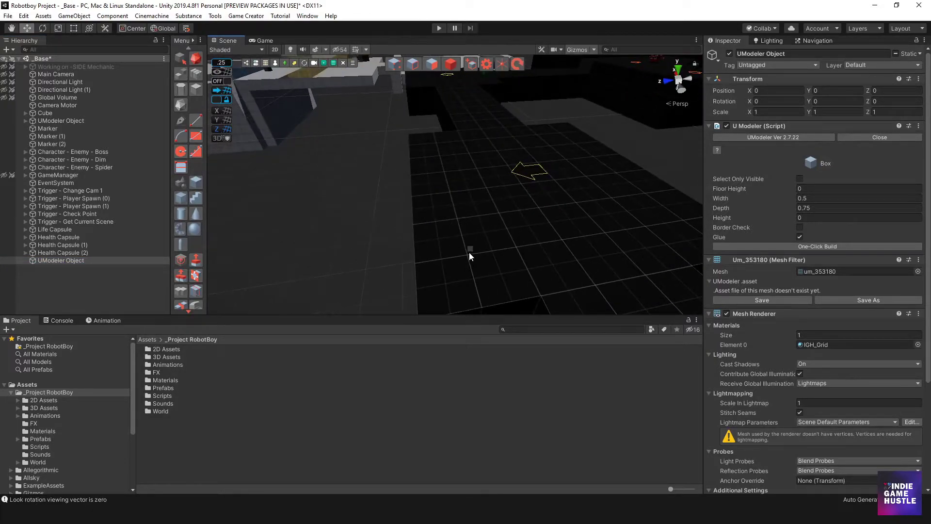
left_click_drag(470, 253, 557, 210, "alt")
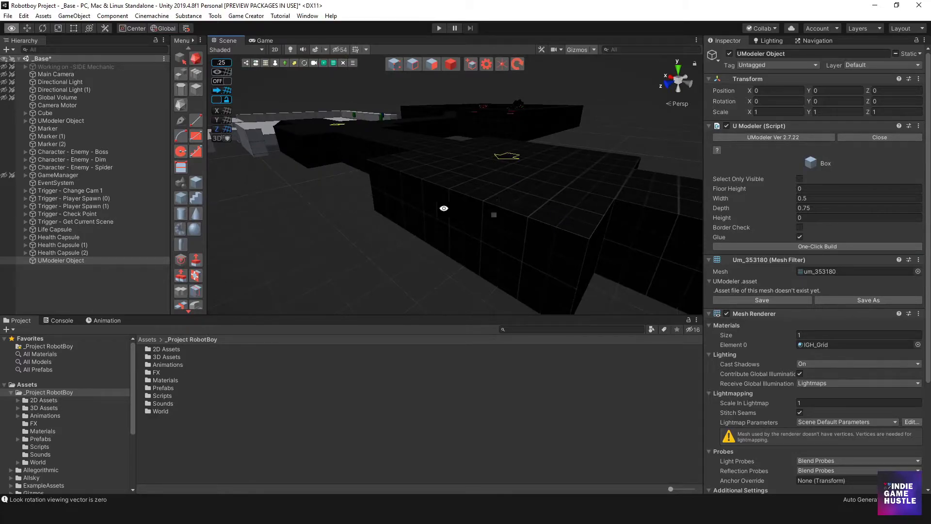
left_click_drag(443, 206, 449, 152, "alt")
left_click(451, 64)
left_click_drag(430, 189, 386, 236, "alt")
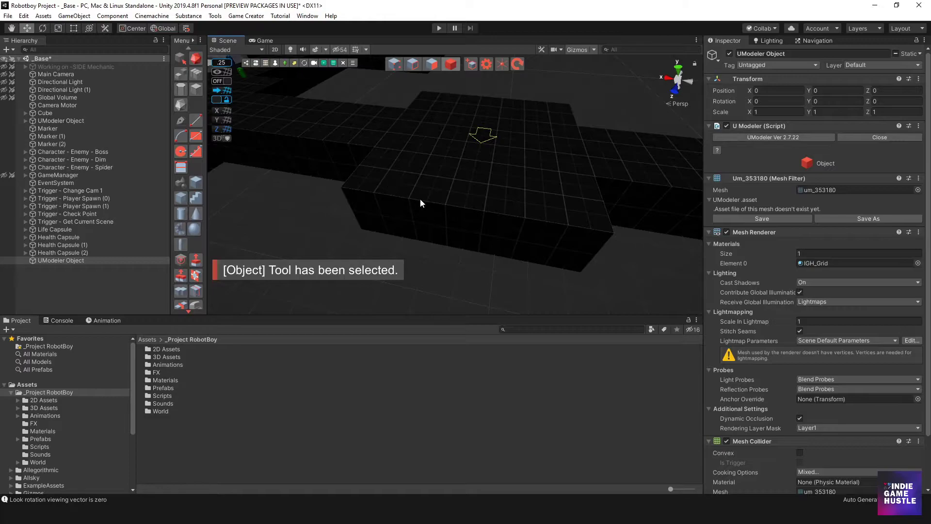
scroll(448, 162, "up", 3)
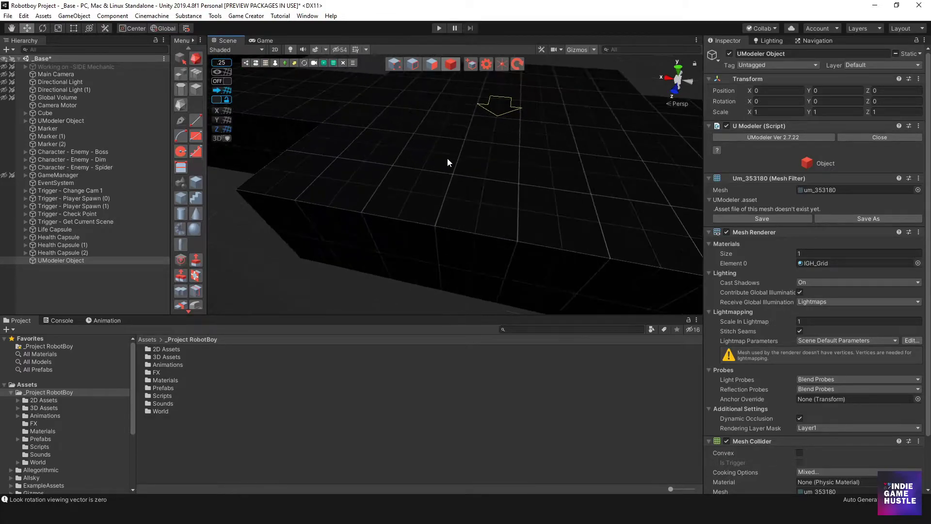
left_click(432, 180)
left_click(303, 282)
scroll(313, 265, "down", 4)
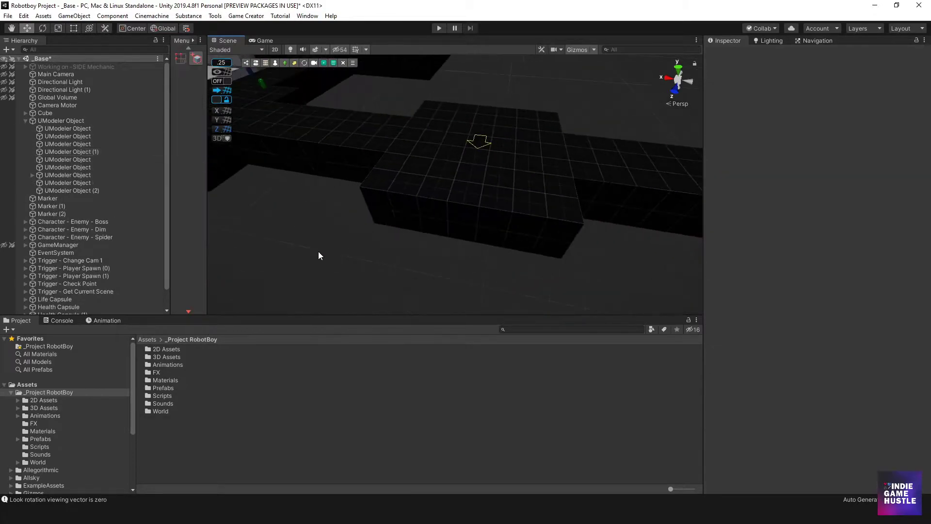
Add another UModeler object and draw a box about 0.5 wide and 0.5 deep at the checkpoint platform's front edge
key("ctrl+shift+u")
scroll(433, 193, "up", 3)
left_click_drag(432, 193, 420, 207, "alt")
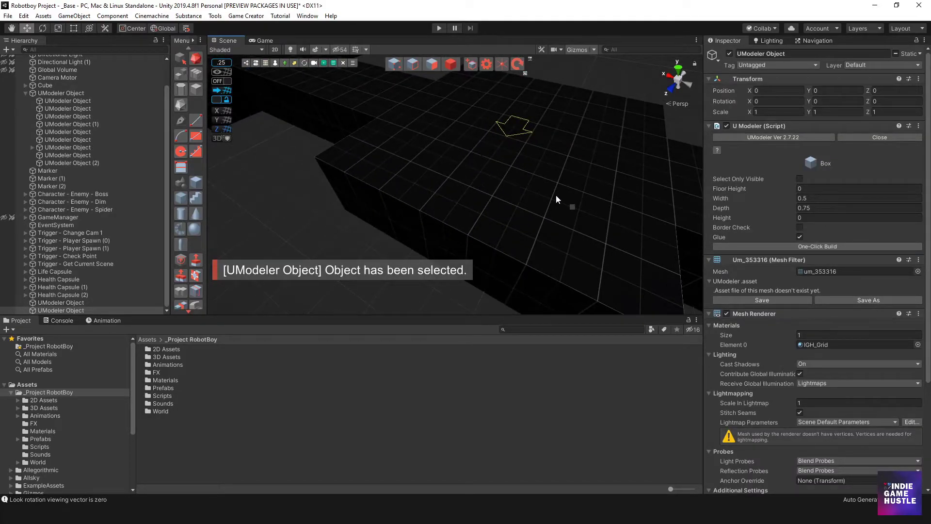
left_click_drag(530, 192, 432, 216)
scroll(570, 254, "down", 4)
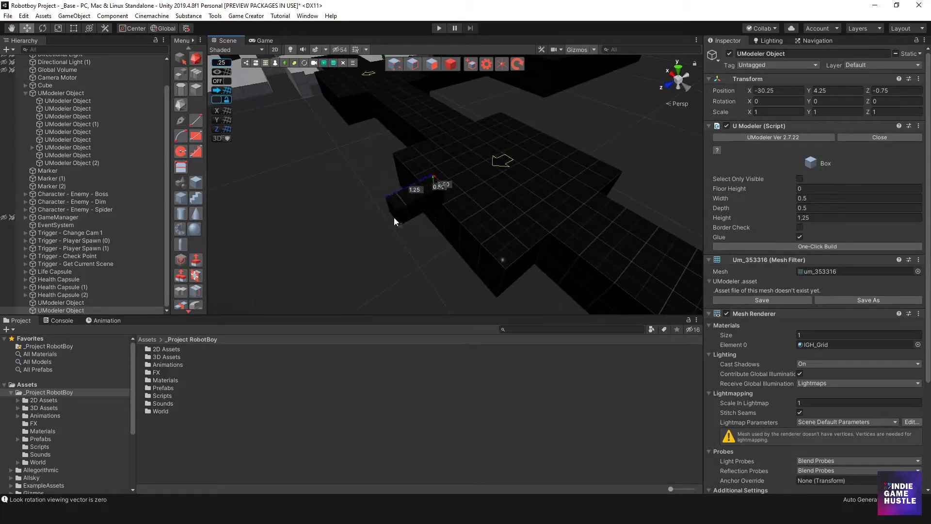
left_click(410, 217)
Extrude the new box's side polygon sideways by 1 along the checkpoint platform's front edge
left_click_drag(399, 257, 480, 146, "alt")
left_click(435, 65)
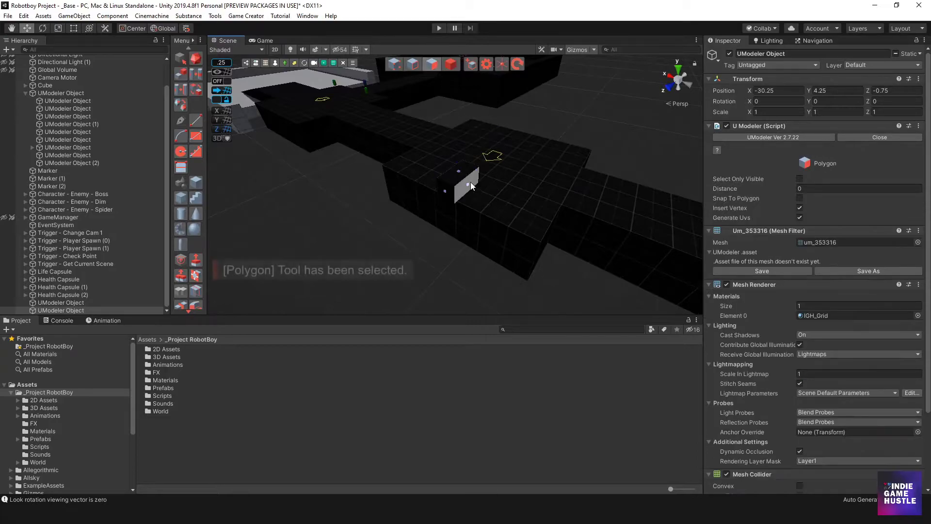
left_click(471, 182)
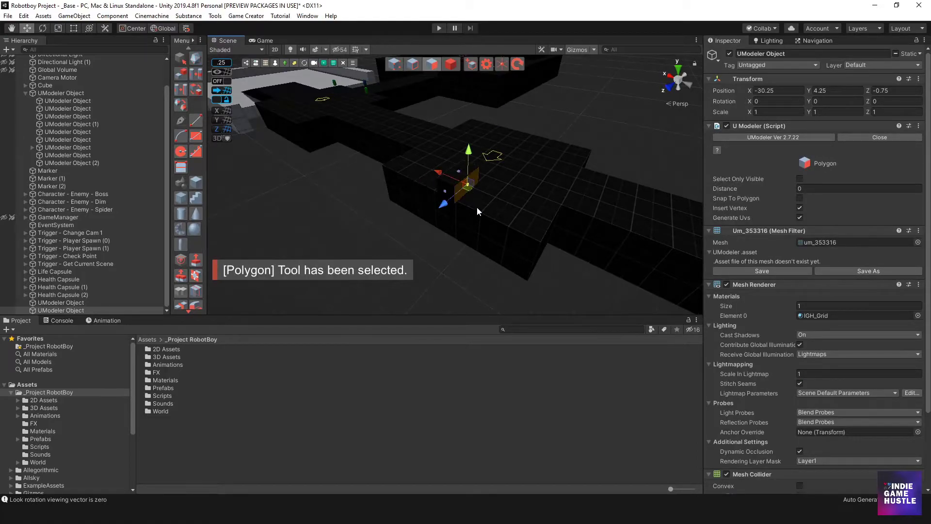
key("f")
left_click_drag(476, 207, 446, 196, "alt")
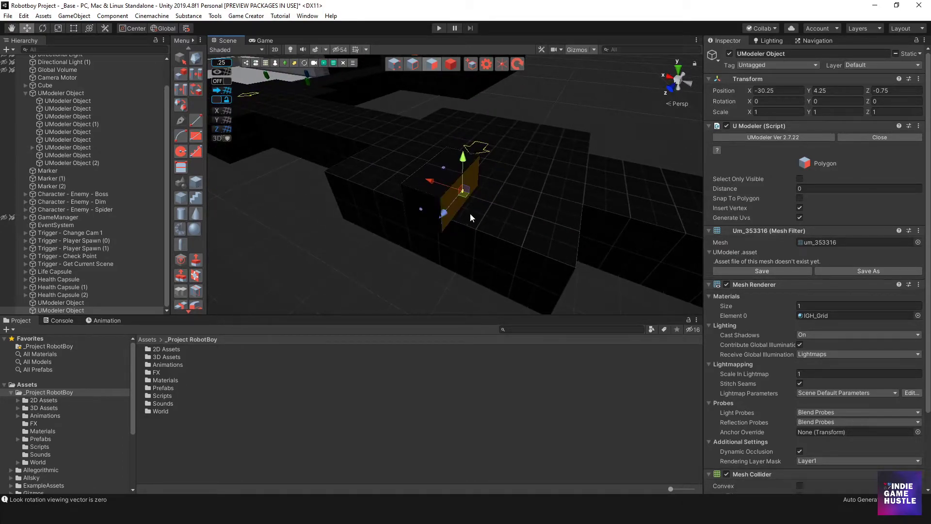
left_click_drag(476, 213, 434, 230, "alt")
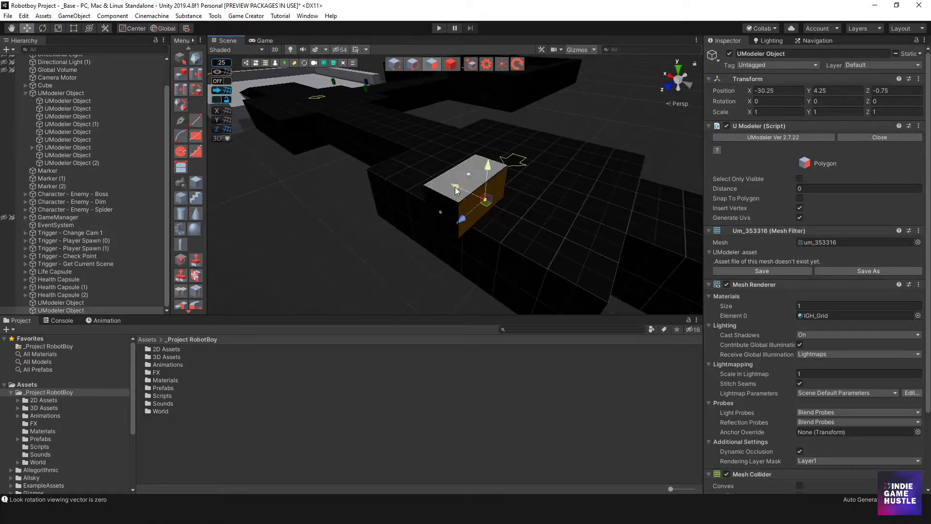
left_click_drag(455, 187, 533, 224, "shift")
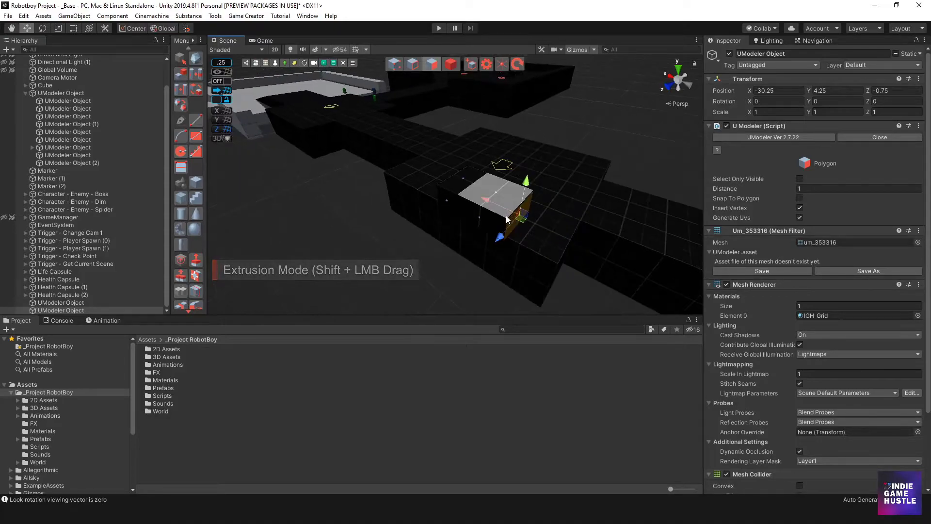
Pull the block's extruded side polygon farther outward along the platform's front edge, to a distance of 1.5
key("f")
left_click_drag(467, 213, 462, 265, "alt")
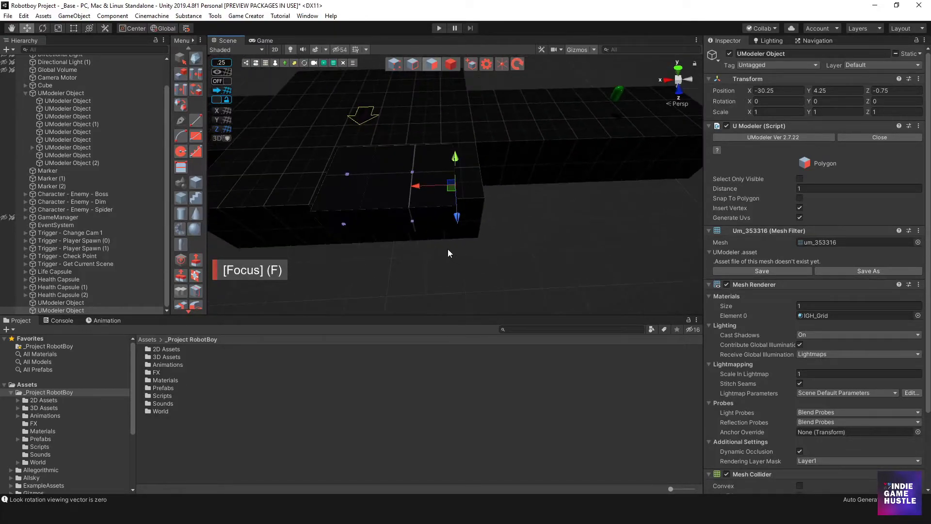
key("ctrl+z")
key("ctrl+y")
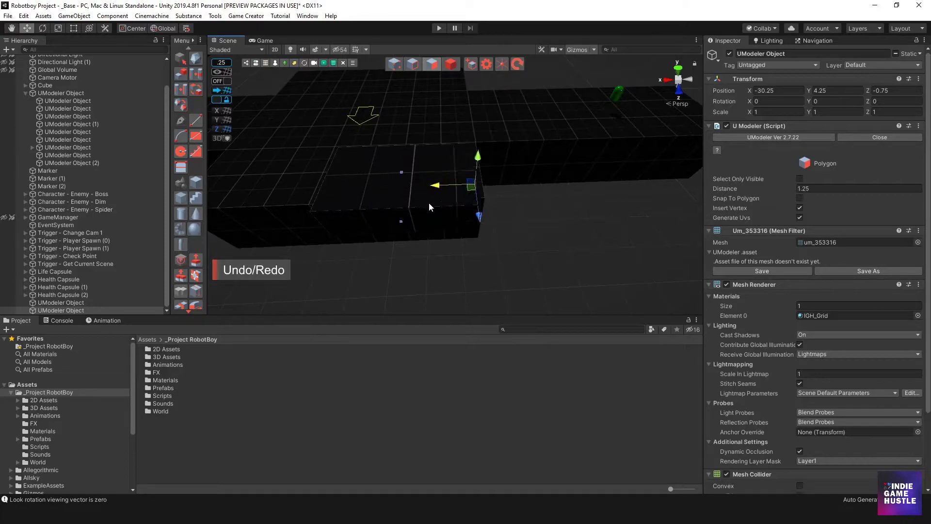
Extrude the block's front polygon outward by 1.5, away from the platform
left_click(456, 210)
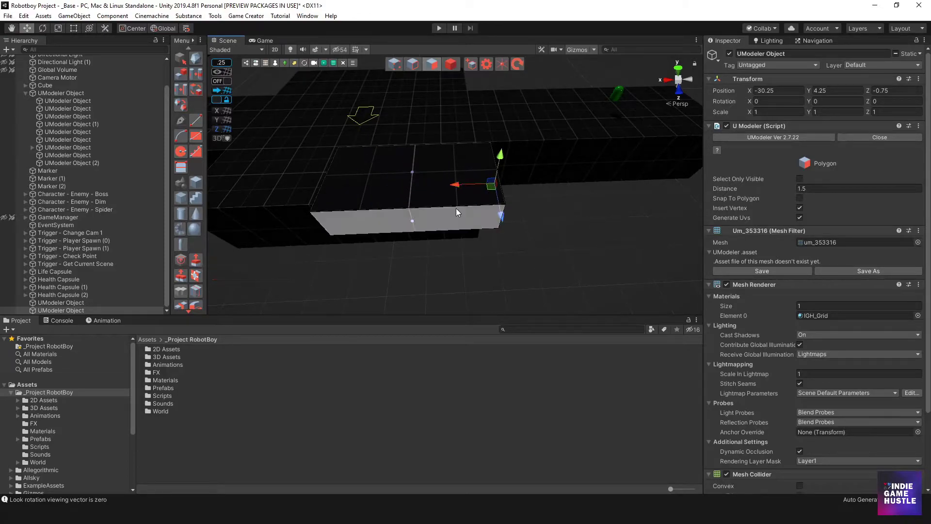
left_click(411, 220)
scroll(409, 220, "down", 6)
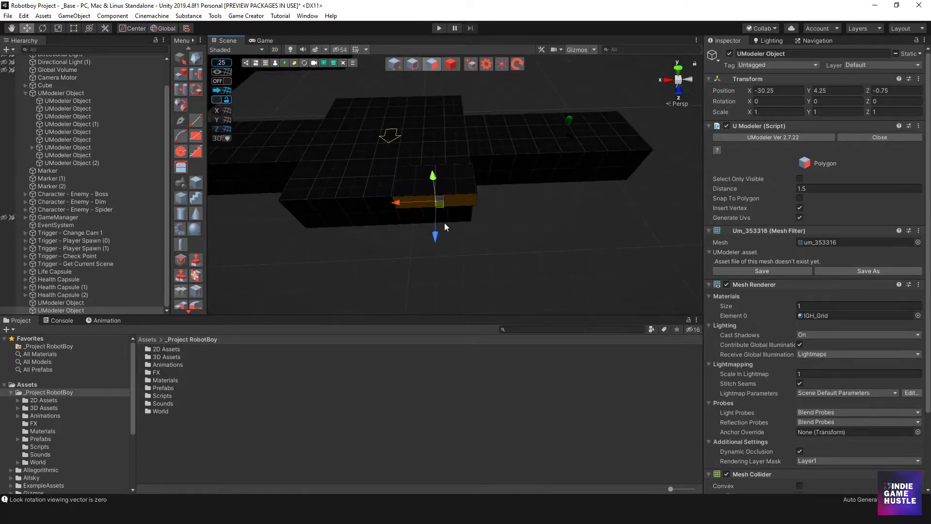
left_click_drag(436, 247, 440, 224)
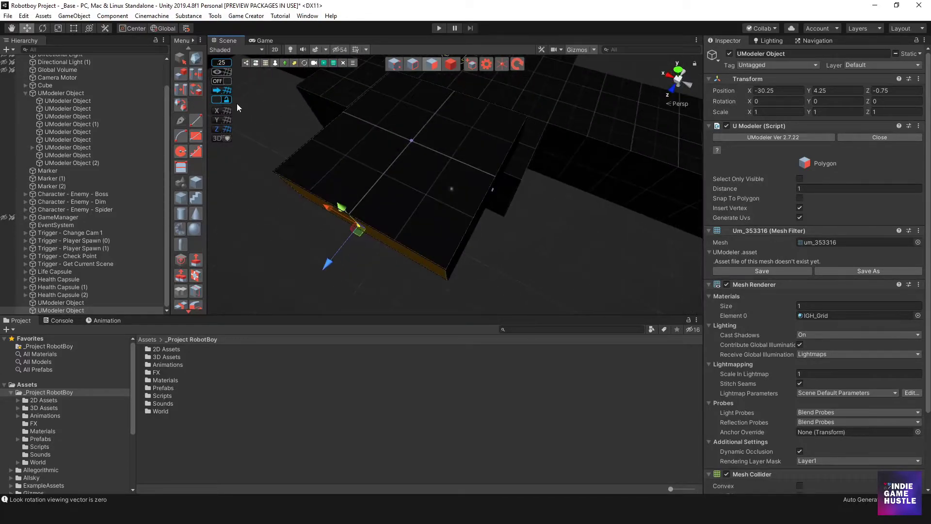
Draw a 1 × 1 rectangle centred on the block's top face and select the resulting polygon
left_click(195, 151)
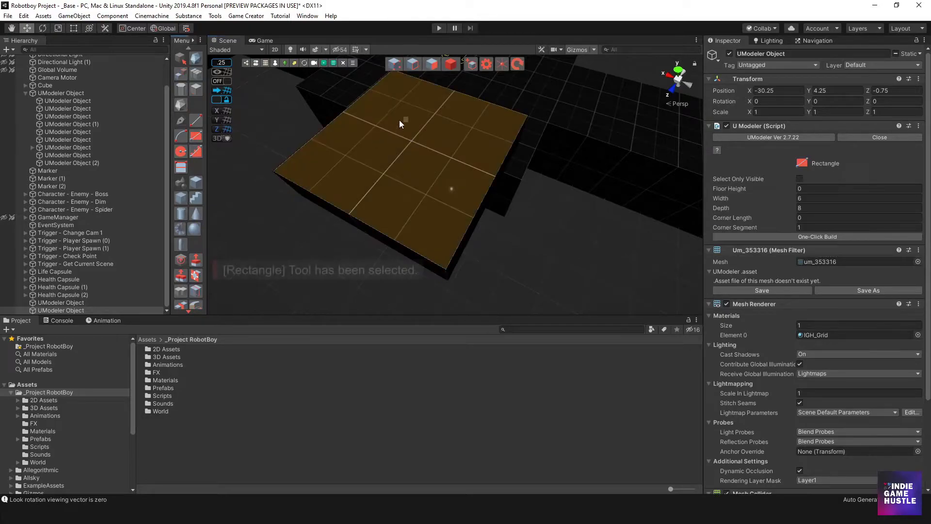
mouse_move(404, 103)
left_mouse_down()
mouse_move(380, 162)
mouse_move(432, 193)
left_mouse_up()
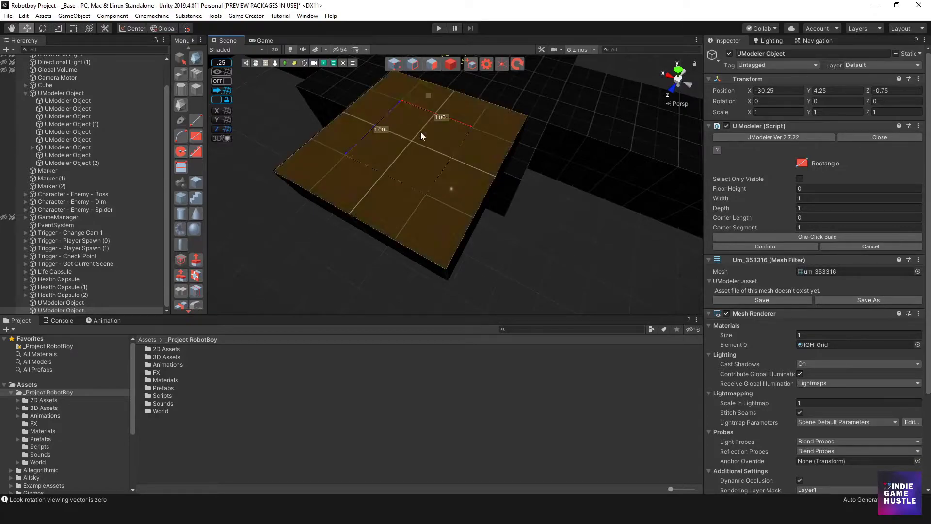
left_click(429, 66)
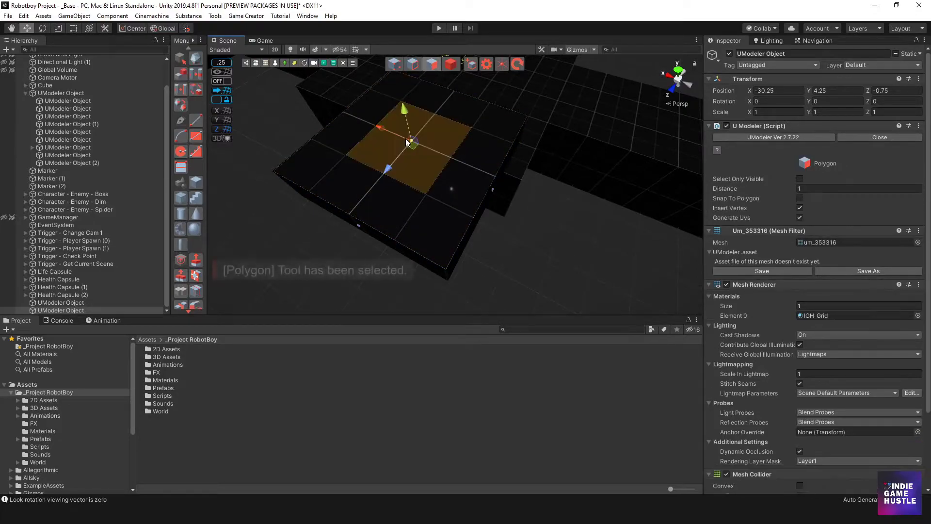
Extrude the two side sections of the block's top upward by 1.75 as a pair of posts with a gap between them
scroll(438, 150, "down", 3)
middle_click_drag(437, 151, 430, 187)
left_click_drag(429, 188, 428, 207, "alt")
left_click(408, 220)
left_click_drag(387, 176, 464, 224, "shift")
left_click(456, 210)
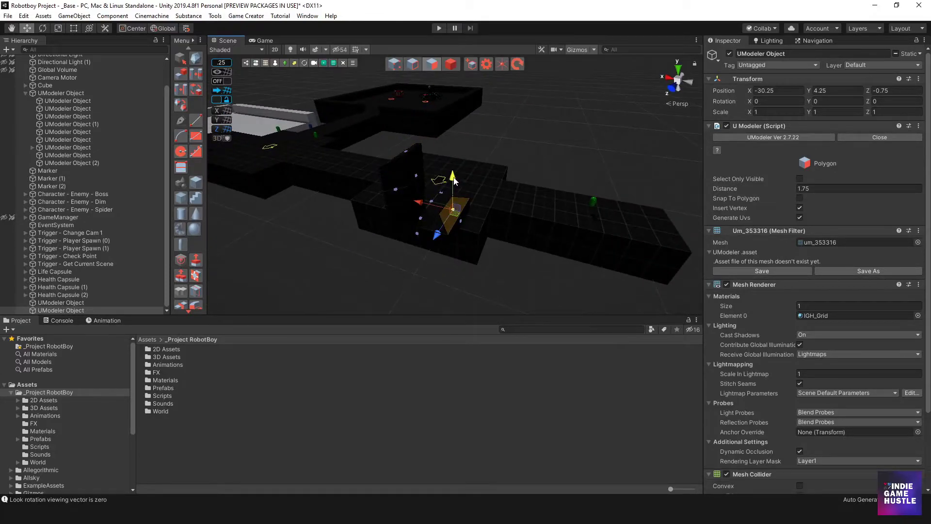
left_click_drag(454, 181, 452, 120, "shift")
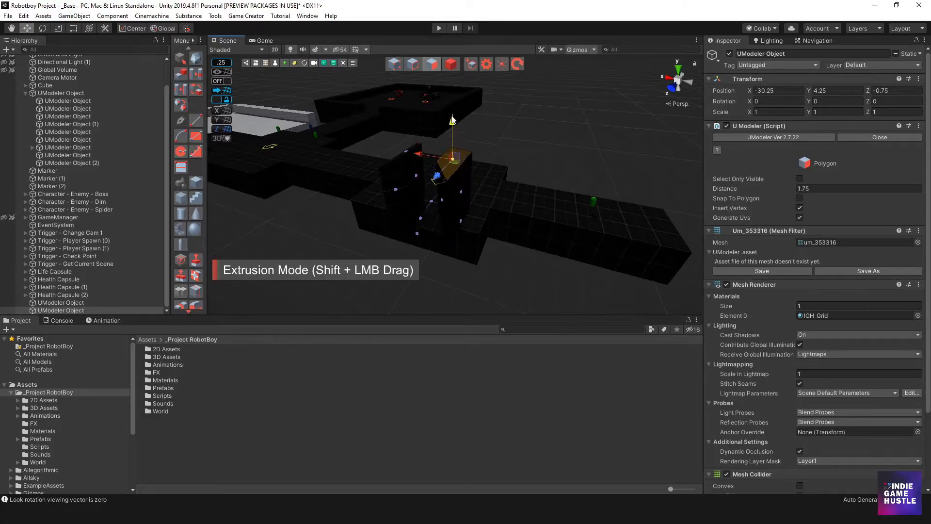
Try to move the vertices on one end of the U-shaped block inward by 0.5 along Z
left_click_drag(485, 161, 515, 193, "alt")
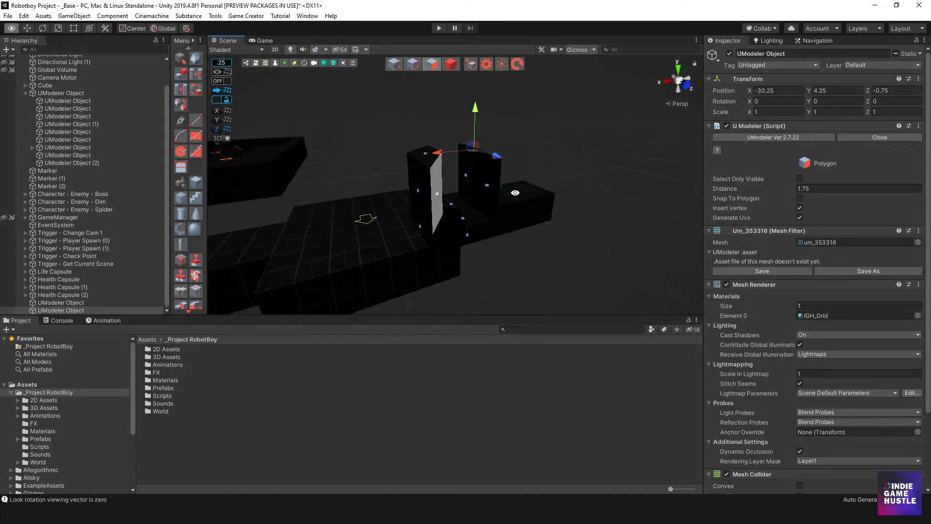
left_click(393, 68)
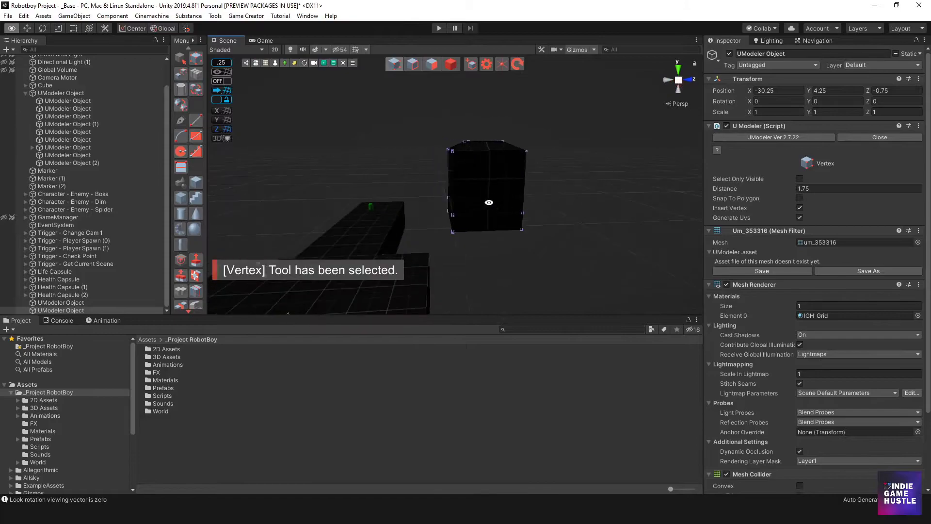
left_click_drag(426, 127, 492, 270)
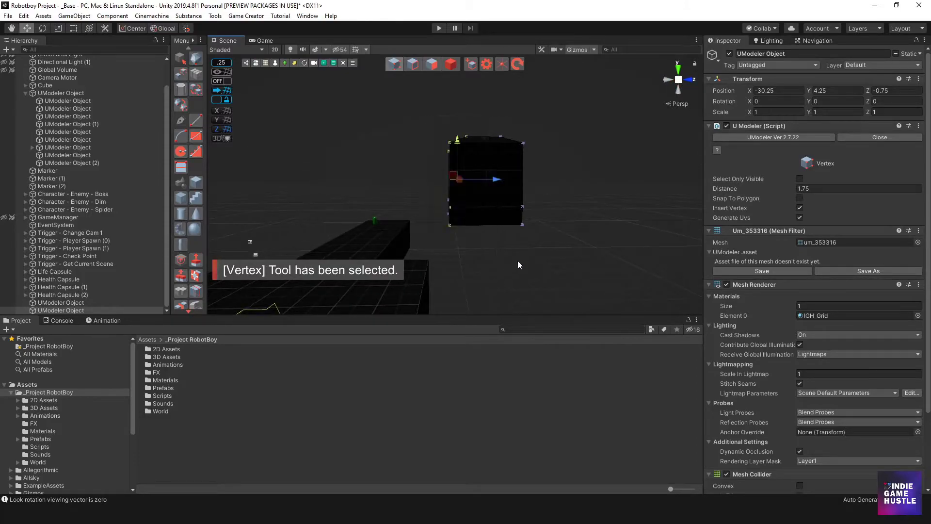
left_click_drag(517, 192, 520, 235, "alt")
left_click_drag(494, 185, 511, 188)
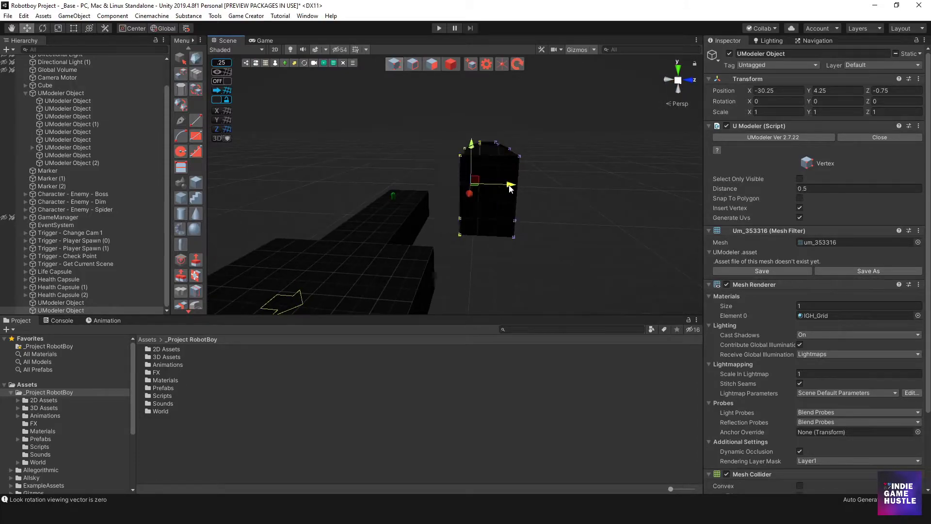
left_click_drag(542, 232, 532, 162, "alt")
key("ctrl+z")
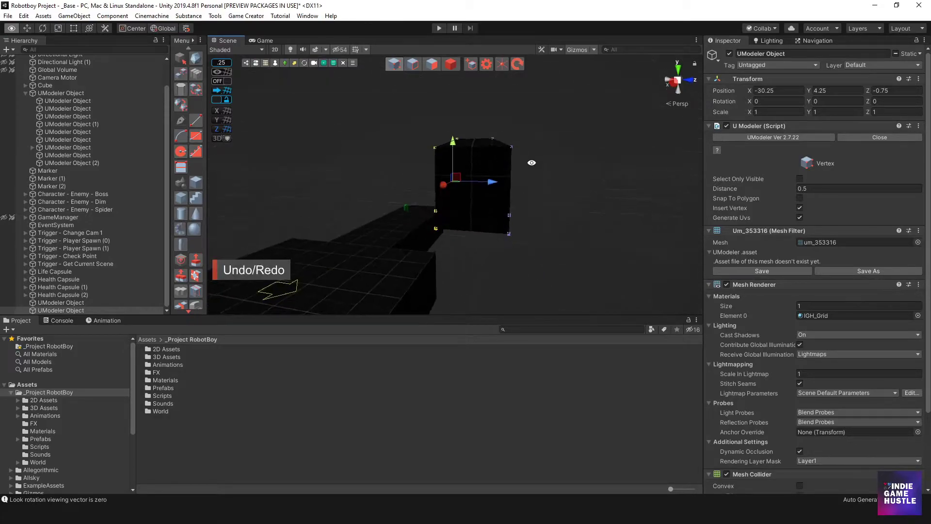
Set the UModeler move snap size to 0.125
left_click_drag(536, 263, 544, 104, "alt")
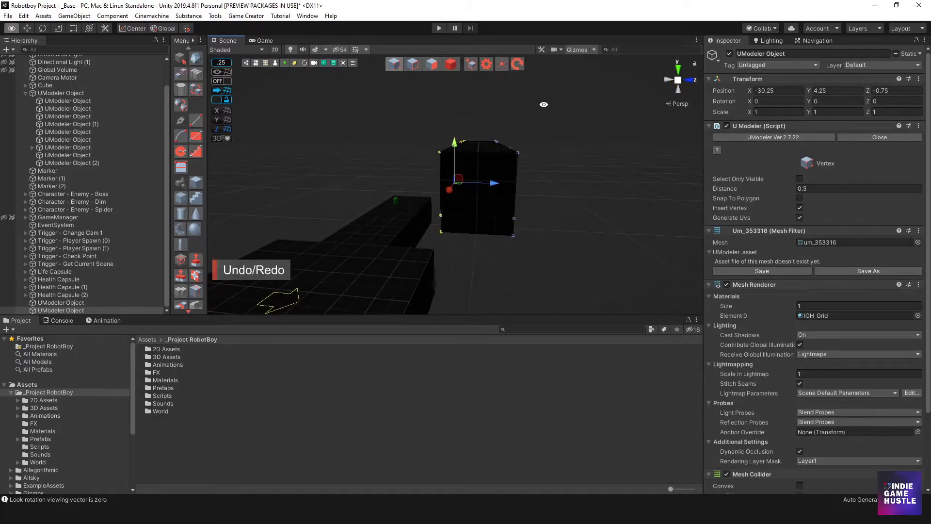
left_click(487, 63)
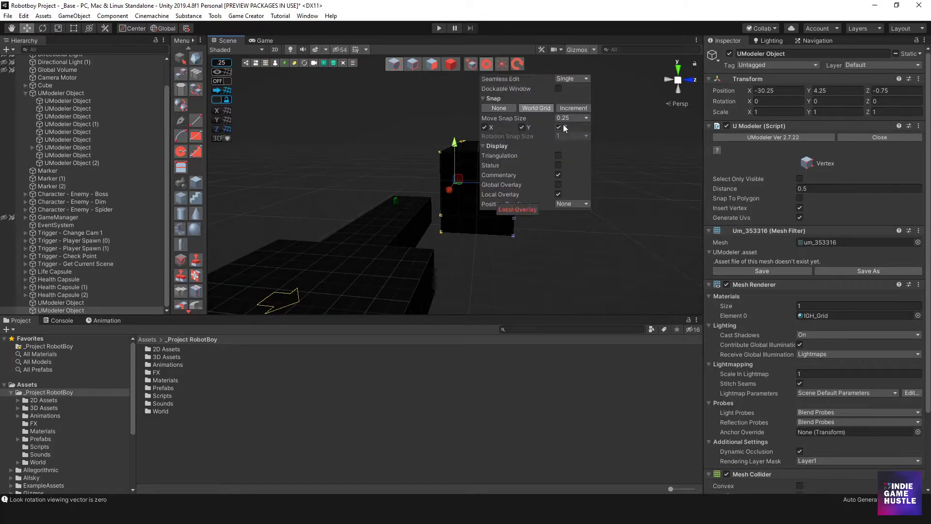
left_click(578, 118)
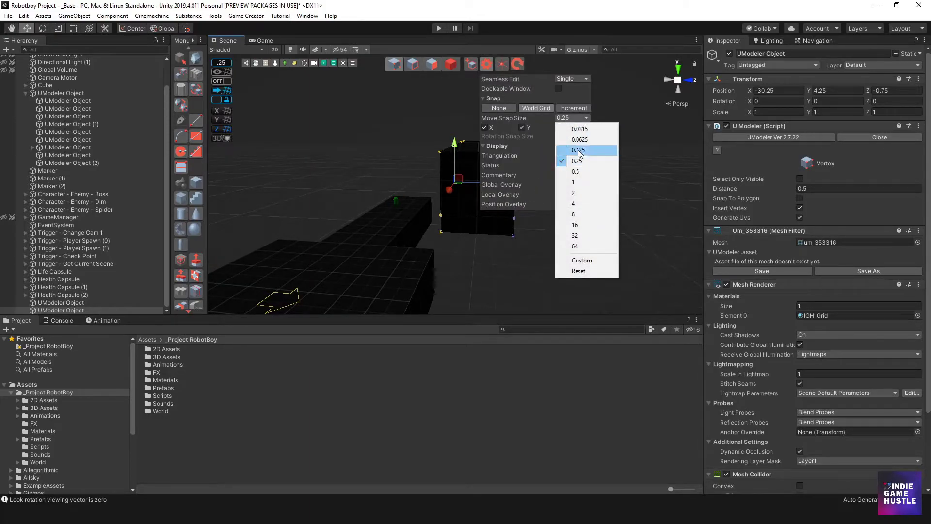
left_click(581, 151)
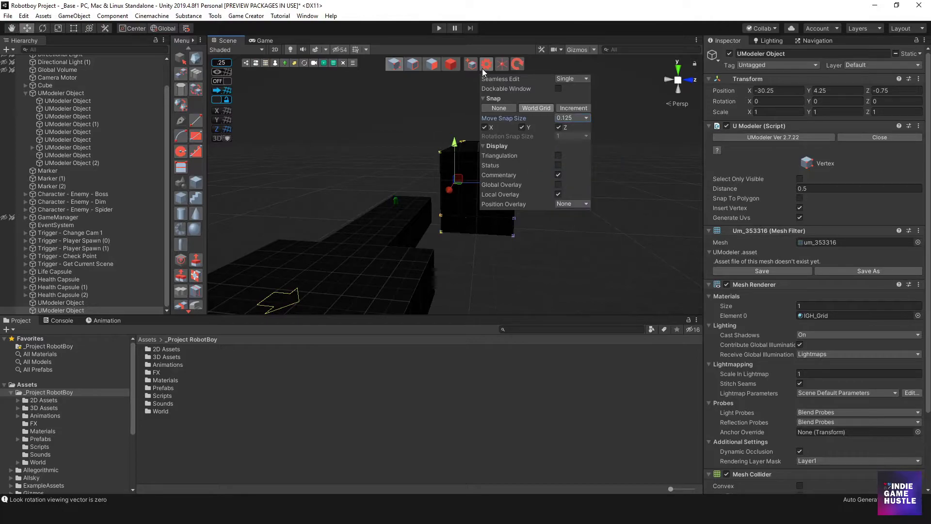
Move the vertices at both ends of the U-shaped block inward by 0.25 each along Z
left_click_drag(419, 121, 475, 274)
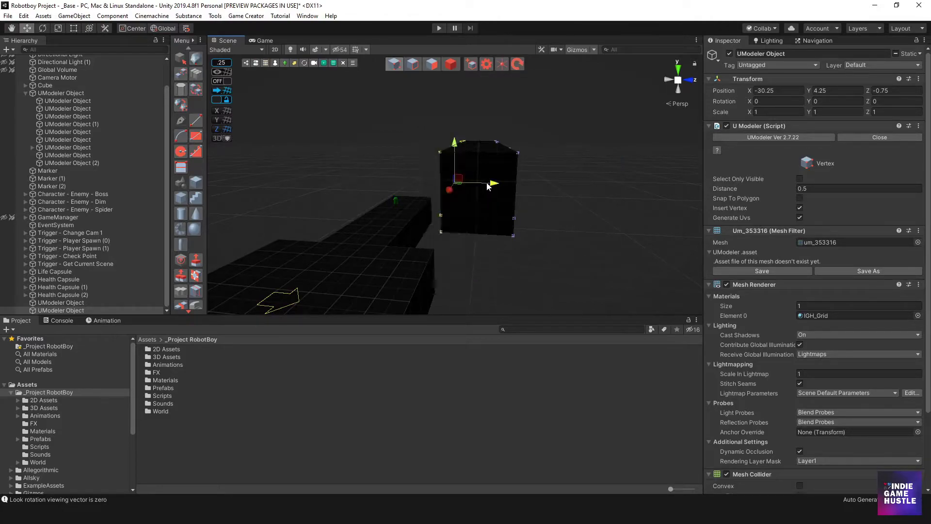
left_click_drag(487, 186, 496, 186)
left_click_drag(548, 254, 482, 102)
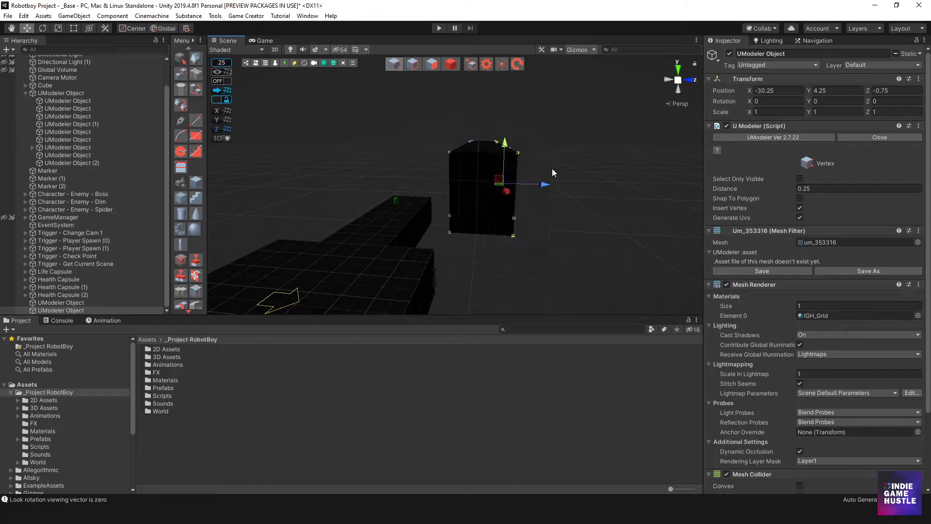
left_click_drag(546, 187, 536, 186)
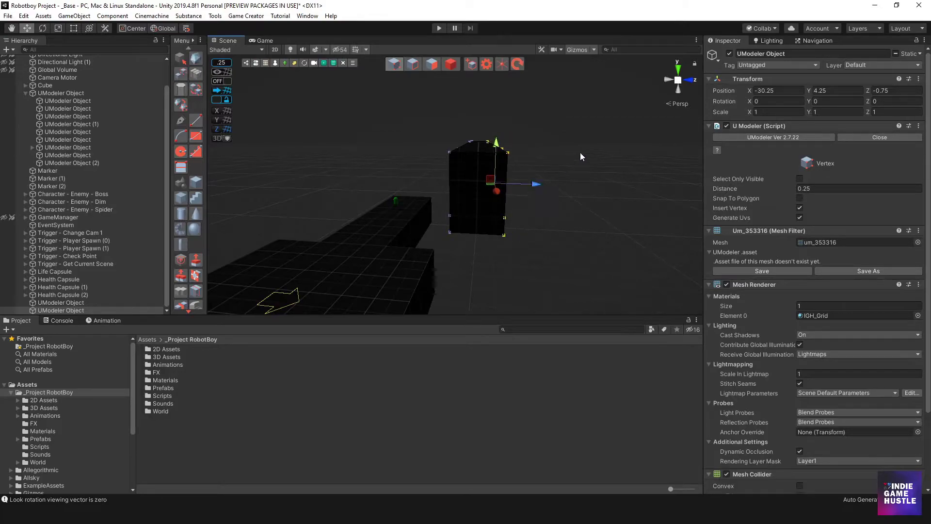
Move the outer side vertices of both posts inward by 0.125 each along X
left_click_drag(581, 152, 489, 126, "alt")
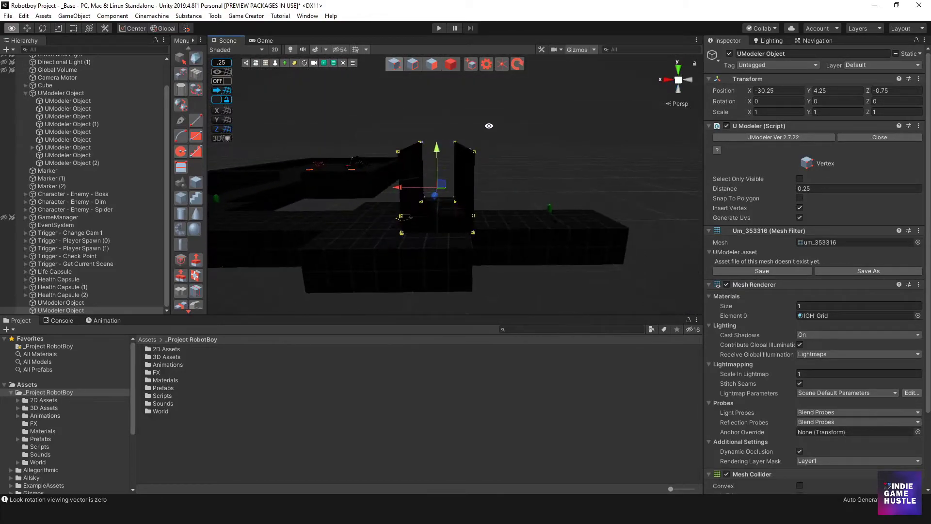
left_click_drag(409, 171, 438, 255, "alt")
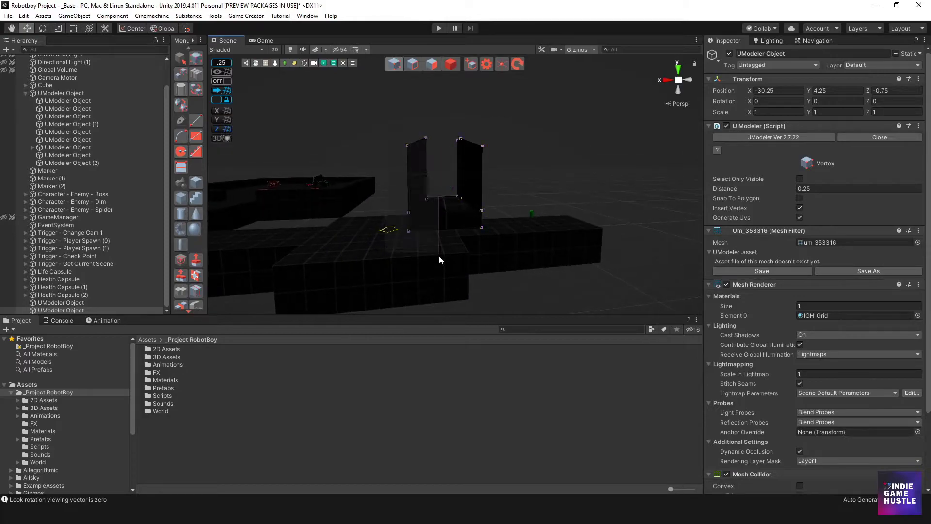
left_click_drag(377, 185, 384, 187)
left_click_drag(514, 248, 453, 121)
left_click_drag(432, 188, 447, 64)
Move the whole U-shaped block onto the platform surface at position X -27.75, Y 2.25, Z -8.5
left_click(447, 63)
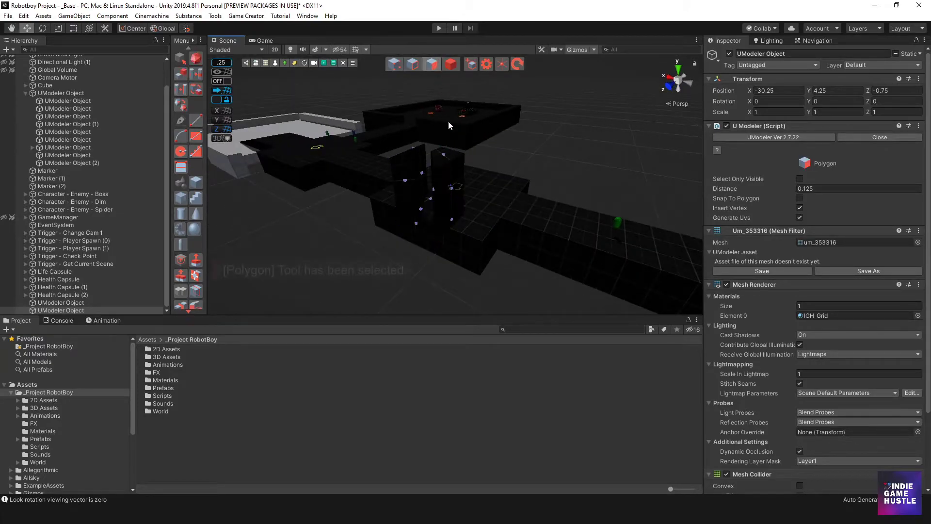
left_click(456, 199)
left_click_drag(460, 212, 582, 194, "alt")
left_click(451, 64)
scroll(380, 183, "down", 3)
left_click_drag(380, 183, 558, 241, "alt")
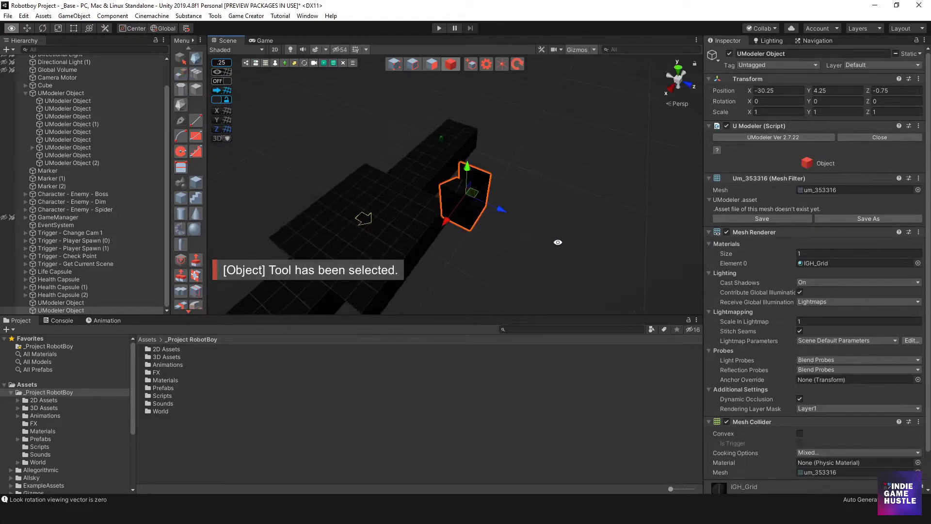
left_click_drag(501, 208, 404, 90)
key("f")
key("f")
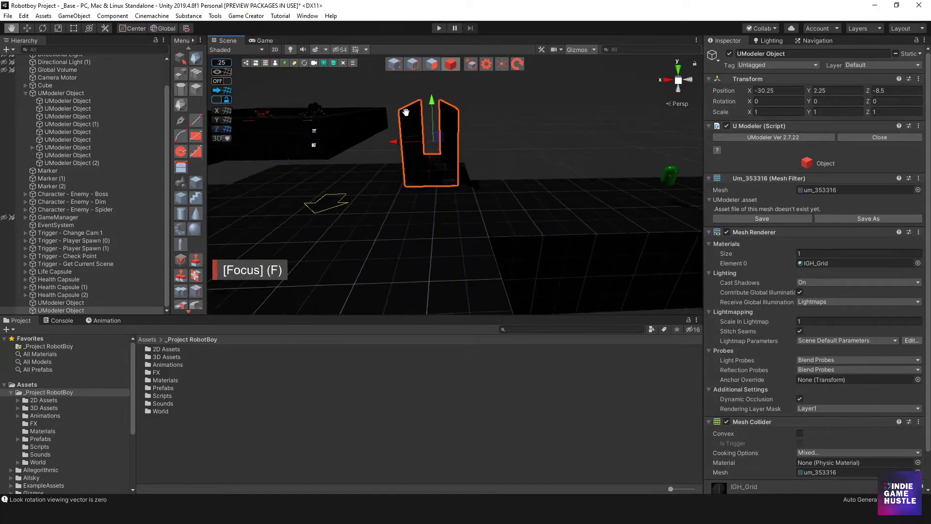
mouse_move(442, 188)
left_mouse_down()
mouse_move(348, 189)
mouse_move(624, 202)
mouse_move(412, 185)
mouse_move(425, 194)
left_mouse_up()
key("f")
Select the top vertices of both posts and raise them by 0.5
left_click(429, 64)
left_click_drag(393, 164, 415, 161, "alt")
left_click(394, 64)
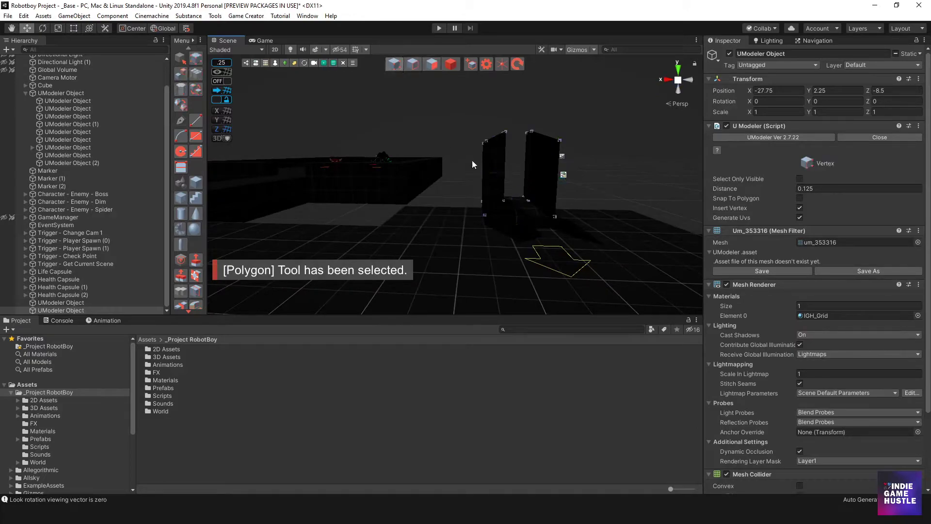
left_click_drag(473, 160, 528, 181, "alt")
left_click_drag(442, 106, 581, 172)
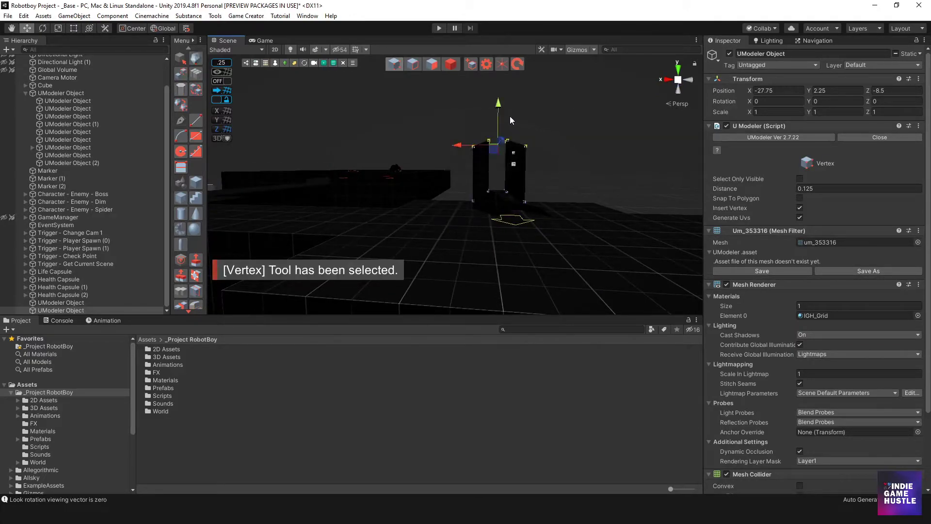
left_click_drag(499, 90, 612, 213, "alt")
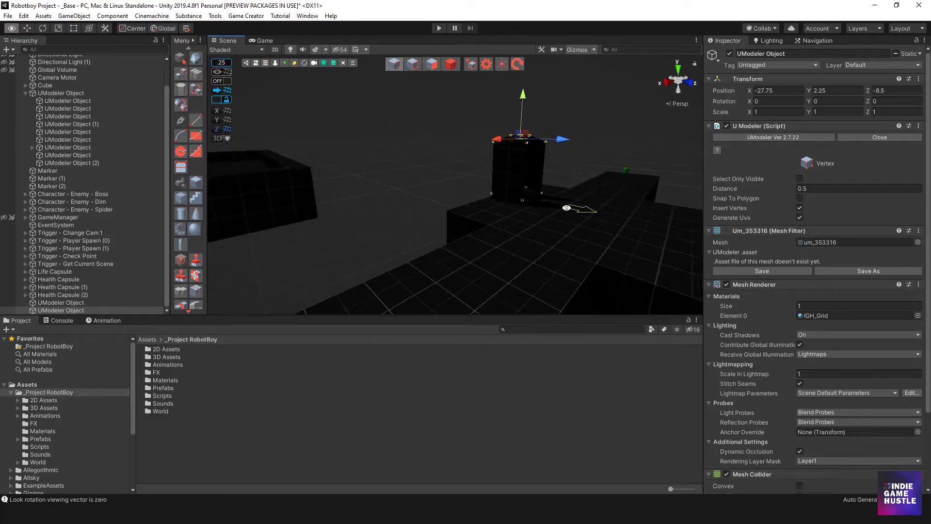
Try to pull the outer side polygon of one post outward by 2.375
left_click(432, 63)
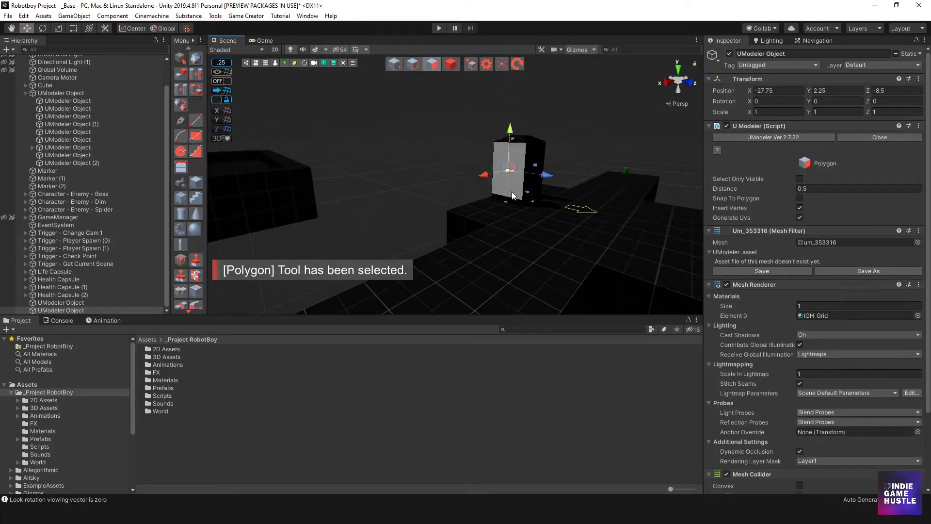
left_click(508, 197)
left_click(507, 198, "ctrl")
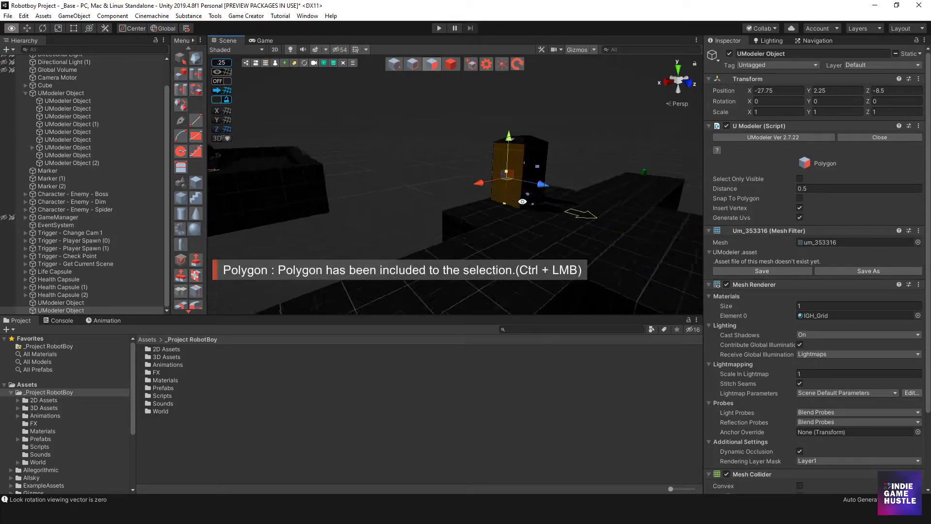
left_click_drag(508, 198, 403, 201, "alt")
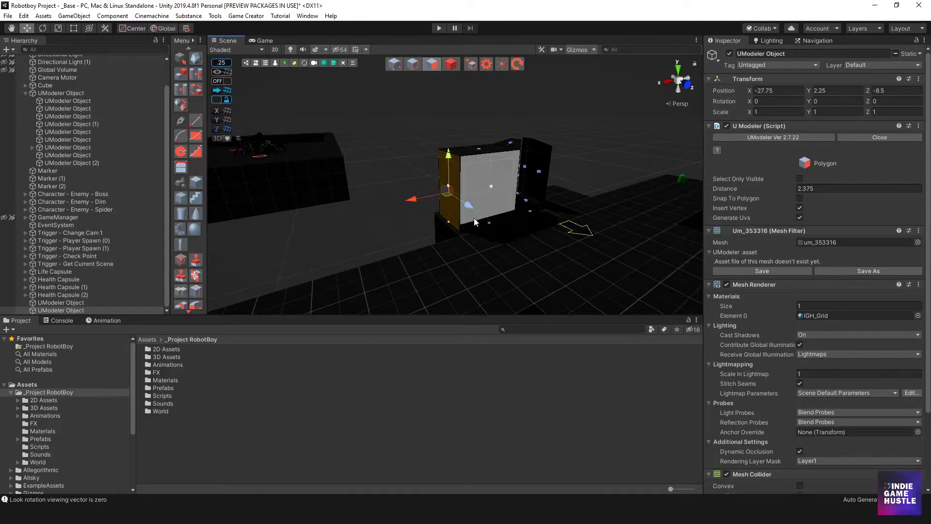
key("ctrl+z")
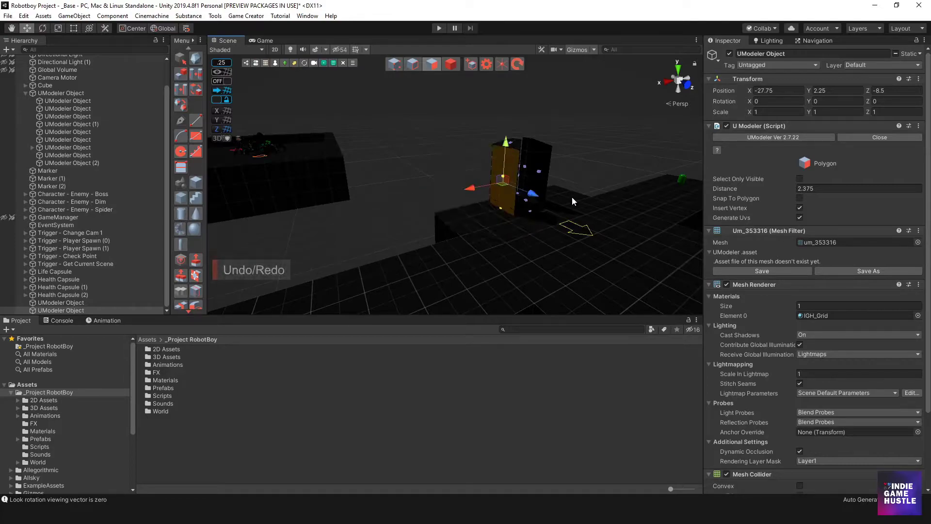
Switch to object-level editing and select the whole U-shaped UModeler object
left_click(450, 64)
left_click(467, 144)
left_click_drag(466, 144, 505, 194, "alt")
left_click(499, 200)
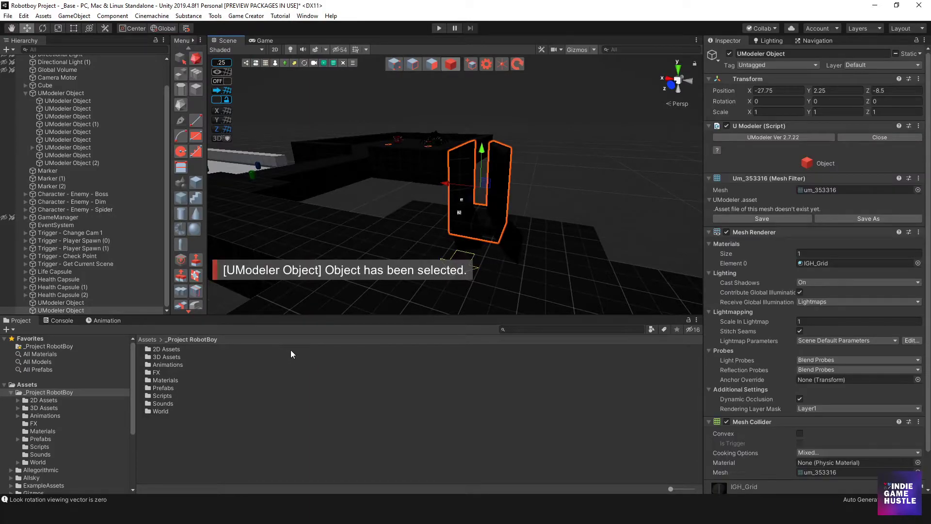
Create a new material named Checkpoint in the project's Materials folder
double_click(161, 380)
right_click(155, 383)
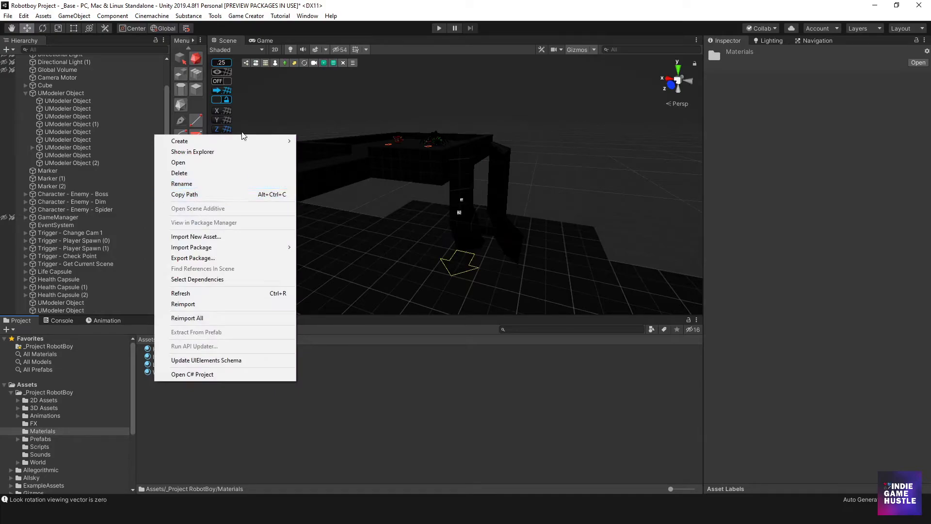
mouse_move(243, 140)
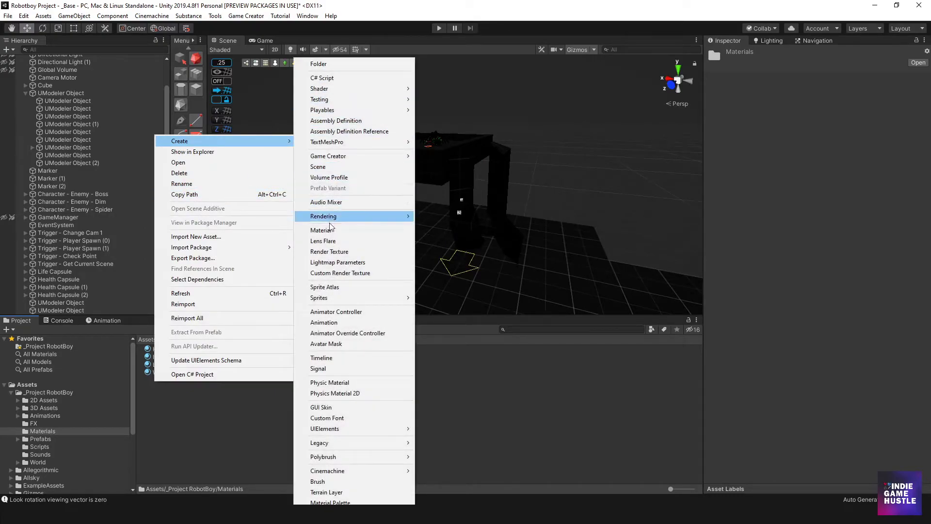
left_click(324, 229)
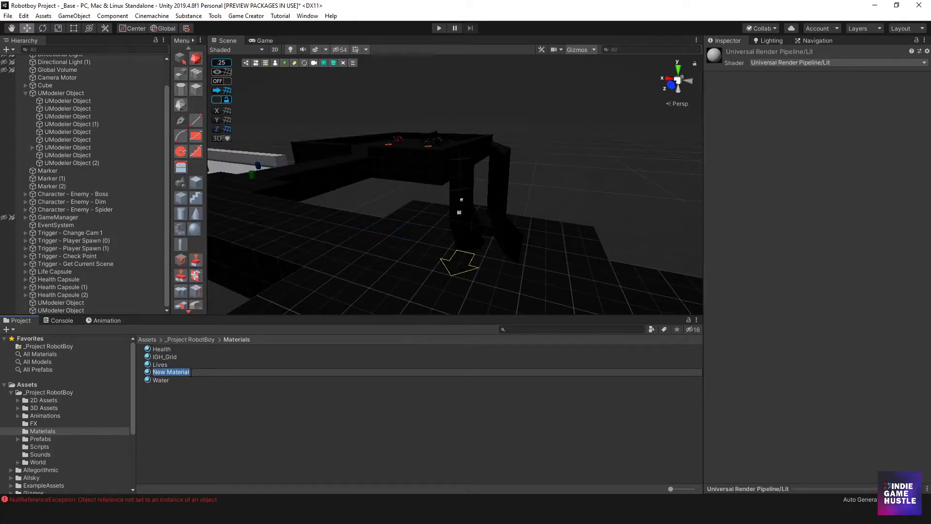
type("Checkpoint")
key("Return")
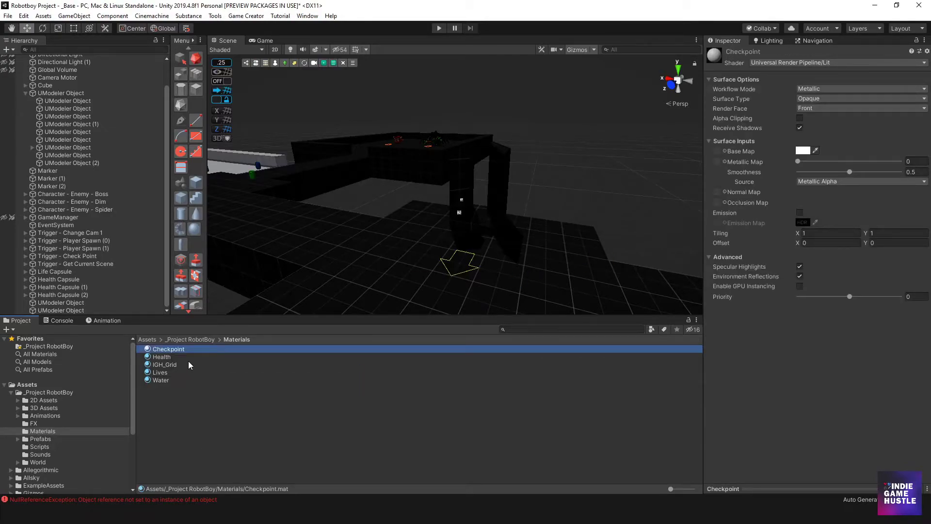
Set the Checkpoint material's base map colour to orange-red FF4700
left_click(807, 152)
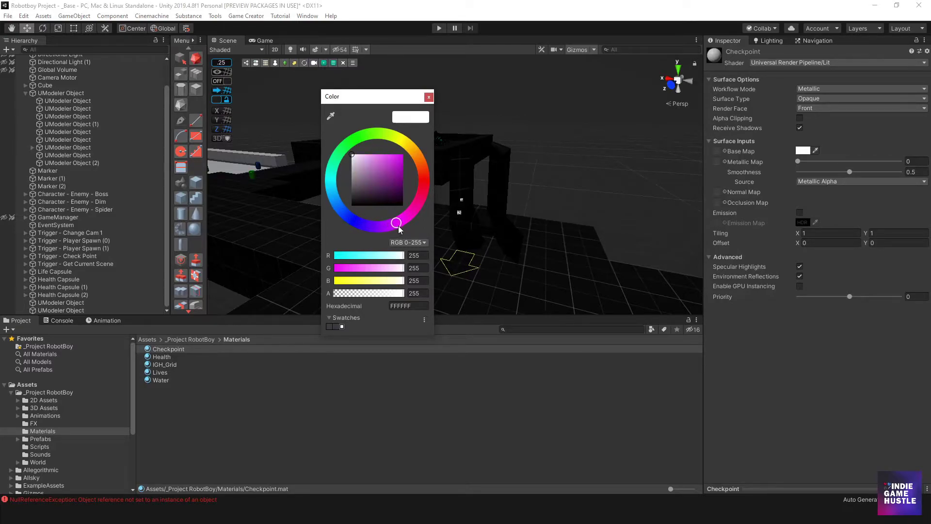
left_click_drag(395, 173, 415, 166)
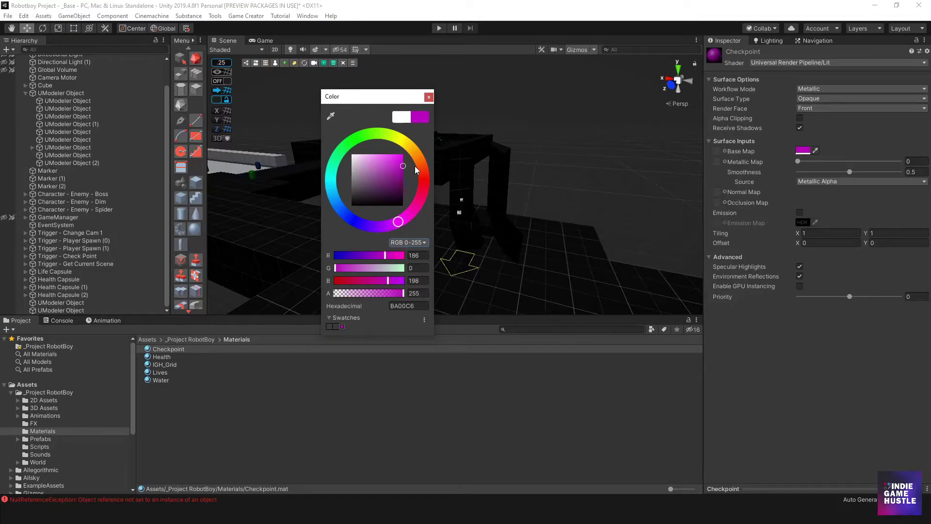
left_click_drag(403, 220, 403, 222)
left_click(433, 168)
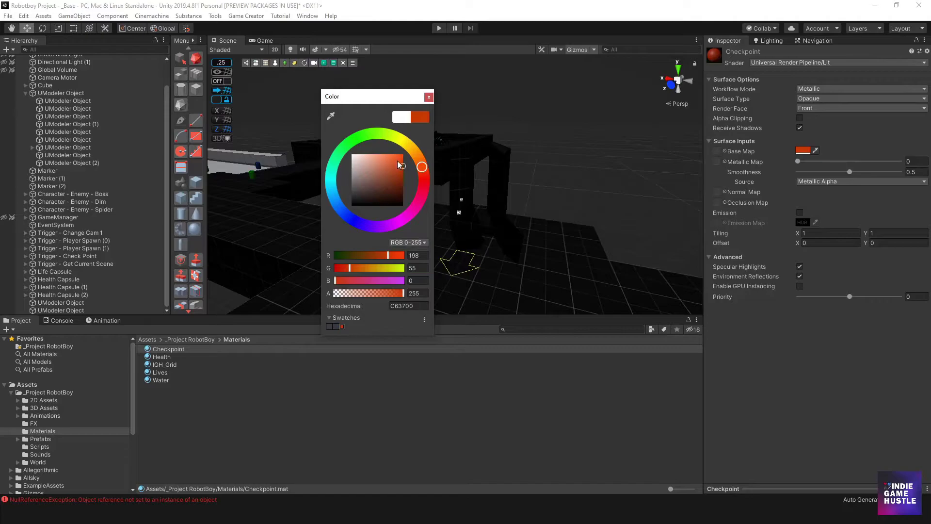
left_click_drag(398, 162, 413, 156)
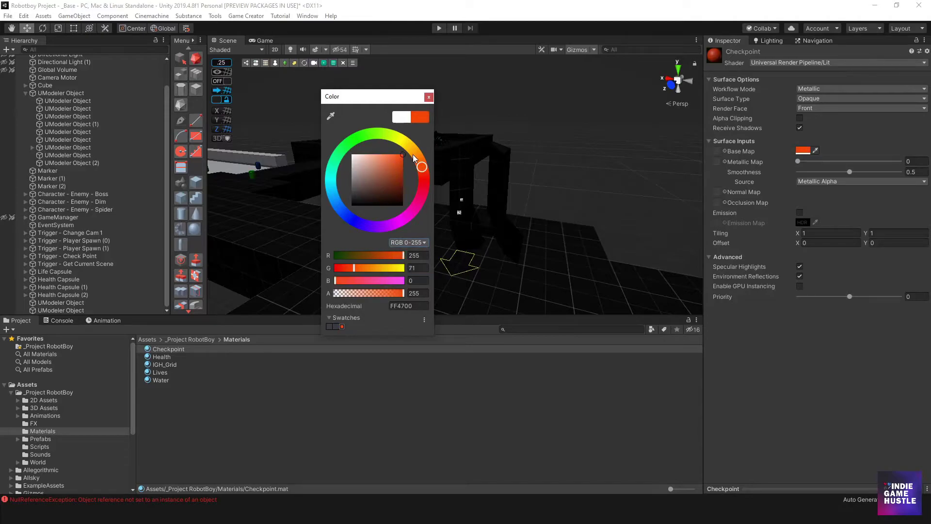
left_click(429, 98)
Apply the Checkpoint material to the U-shaped block and clear the console messages
left_click_drag(151, 350, 470, 186)
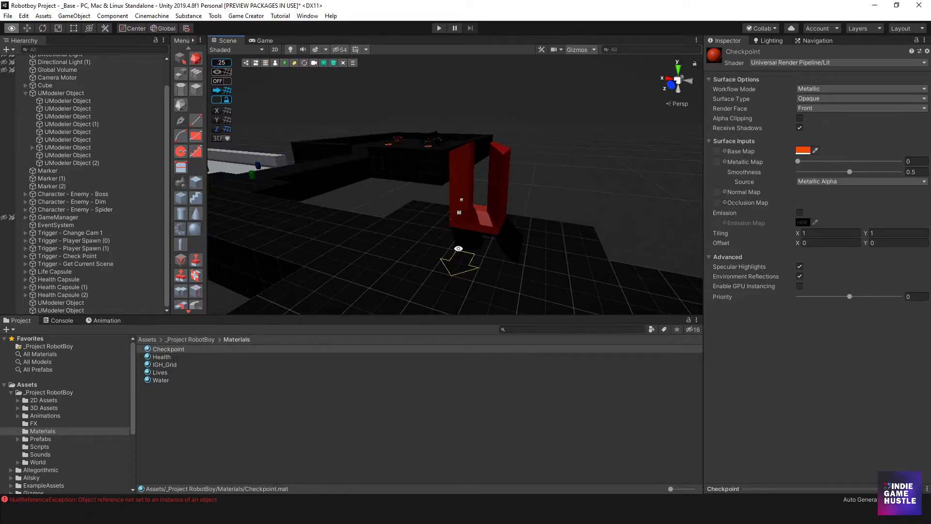
left_click_drag(459, 249, 253, 301, "alt")
left_click(59, 322)
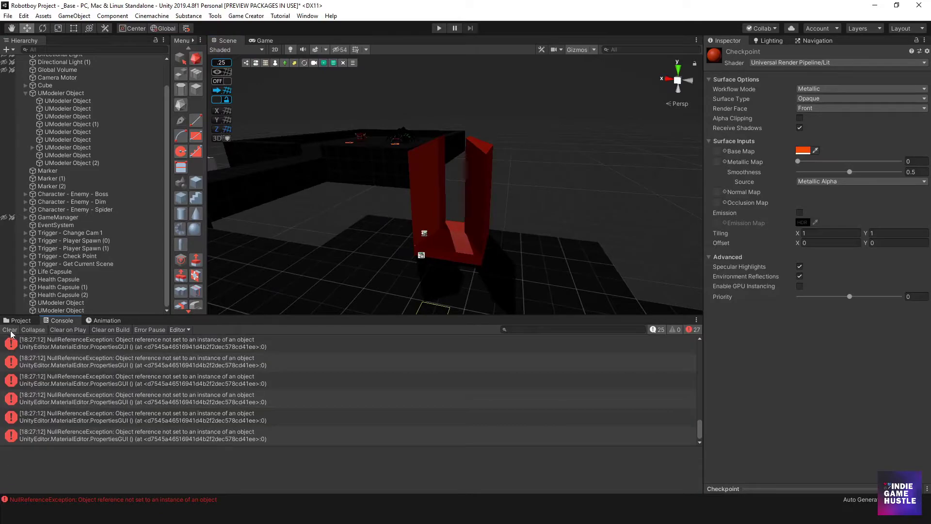
left_click(10, 330)
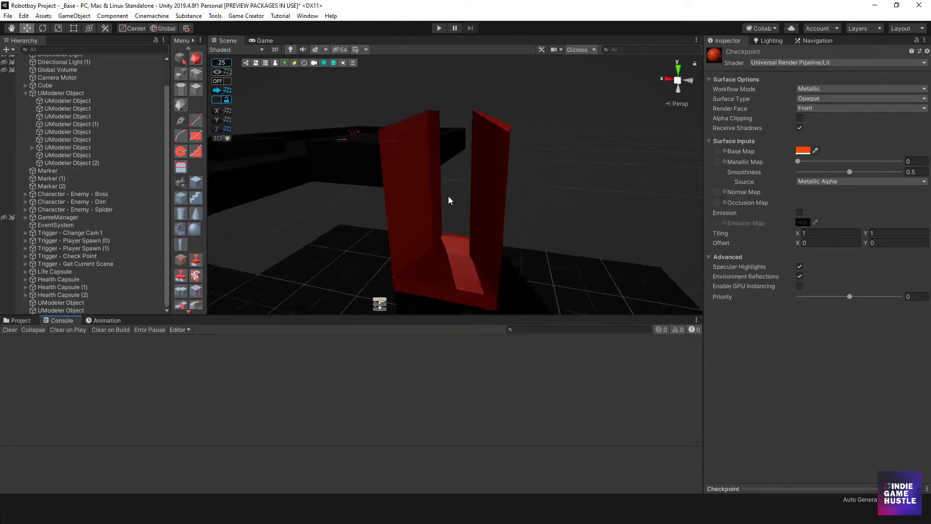
Find the leftover empty UModeler Object at position 0, 0, 0 and delete it from the scene
left_click(458, 261)
left_click_drag(458, 261, 194, 233, "alt")
left_click(66, 303)
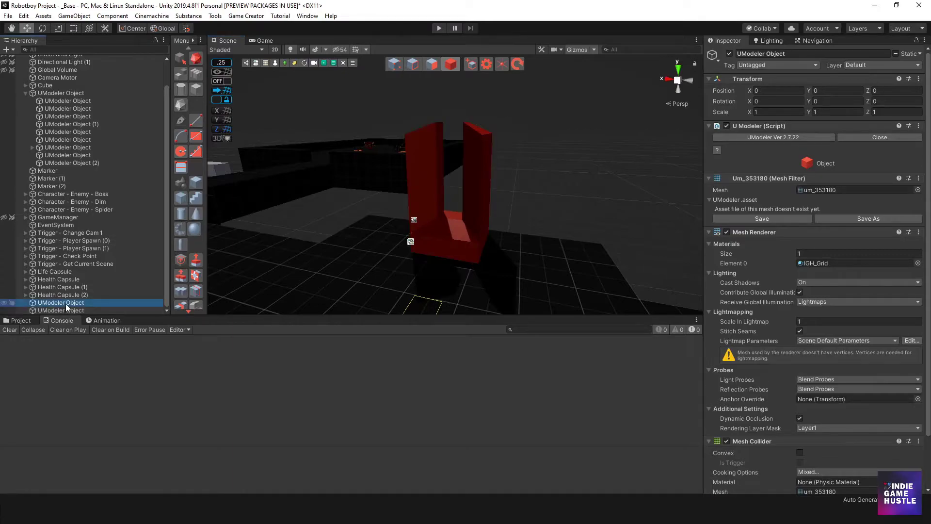
double_click(73, 302)
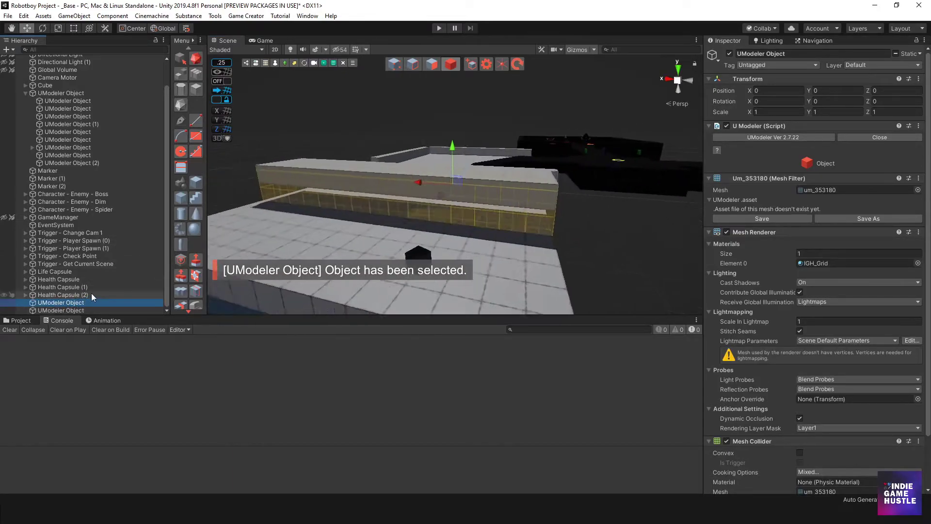
key("Delete")
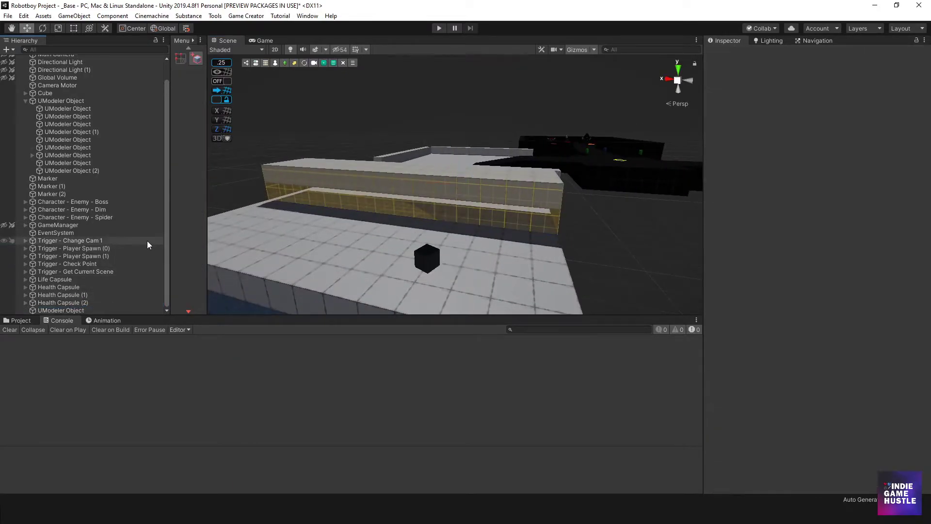
Rename the U-shaped block's UModeler Object to CheckPoint
left_click(94, 310)
left_click(82, 309)
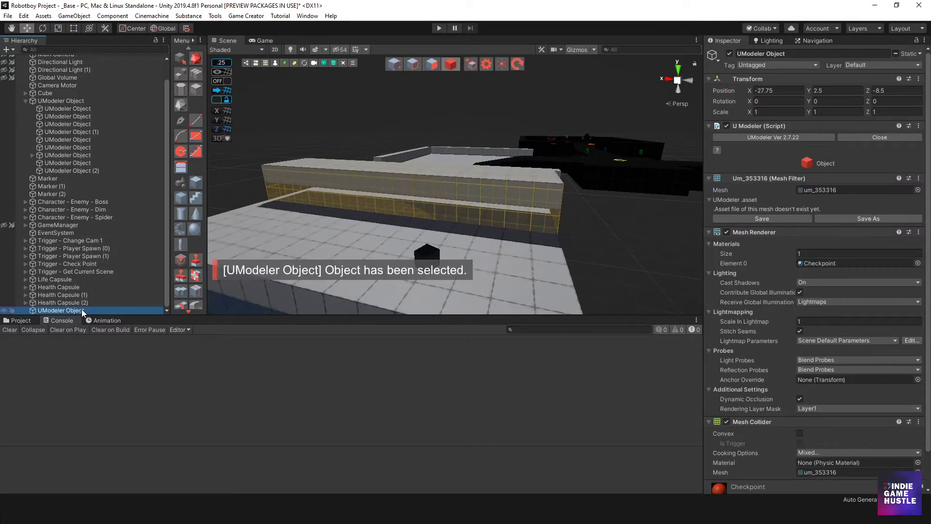
type("Check")
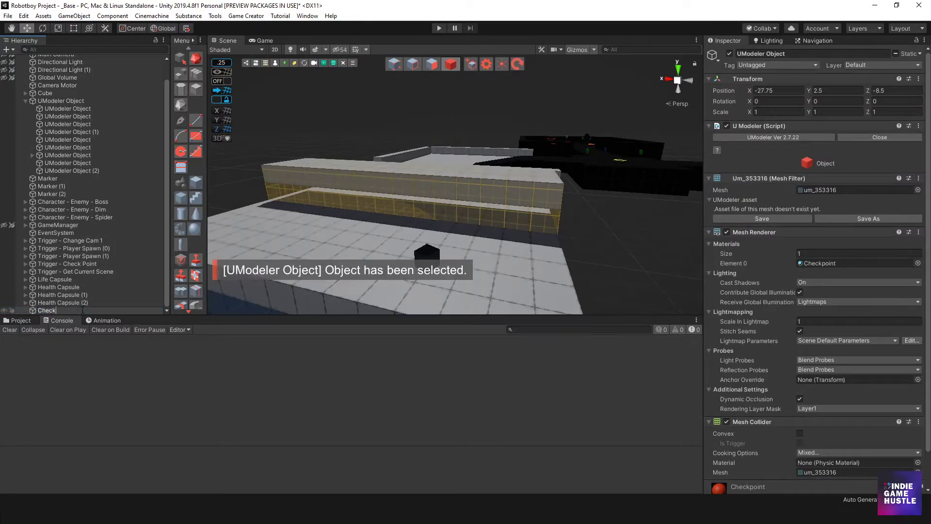
type("Point")
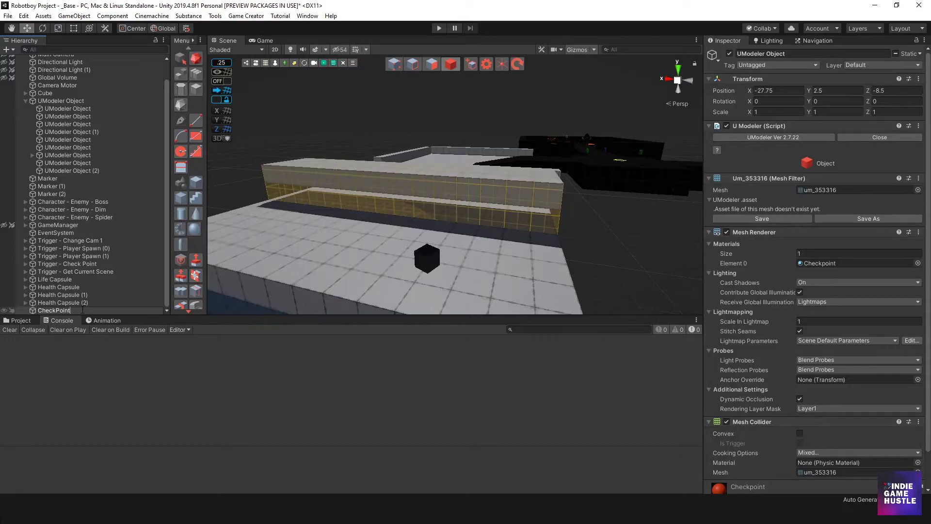
key("Return")
Make Trigger - Check Point a child of the CheckPoint object and focus the scene view on the block
left_click_drag(80, 311, 66, 264)
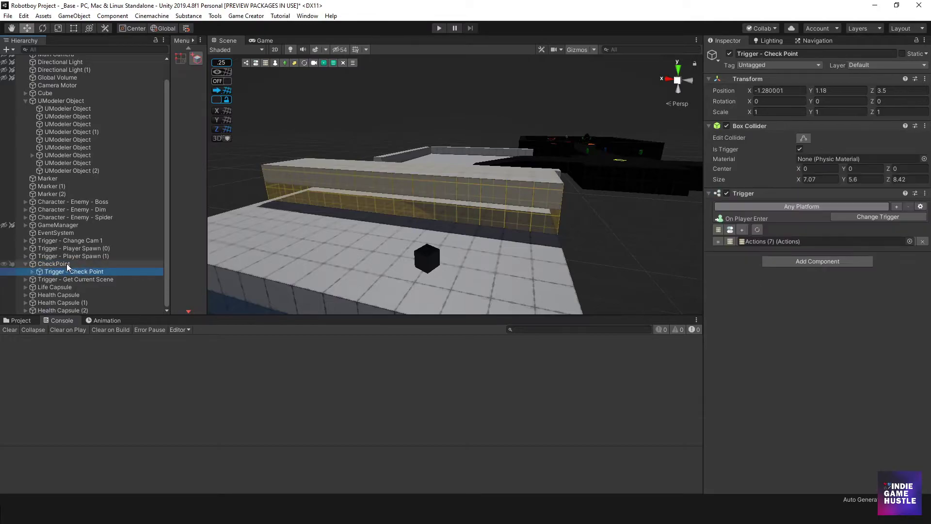
double_click(63, 264)
left_click_drag(321, 189, 324, 159, "alt")
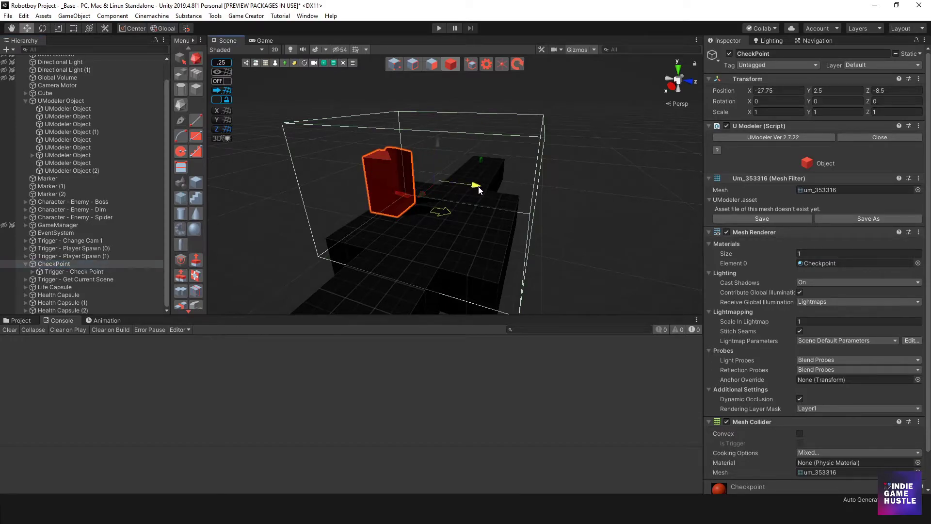
Try moving the CheckPoint block together with its trigger, and the trigger on its own along X, undoing each move
mouse_move(477, 186)
left_mouse_down()
mouse_move(465, 187)
mouse_move(525, 200)
mouse_move(473, 194)
left_mouse_up()
key("ctrl+z")
left_click_drag(551, 205, 360, 147, "alt")
left_click_drag(391, 226, 480, 194, "alt")
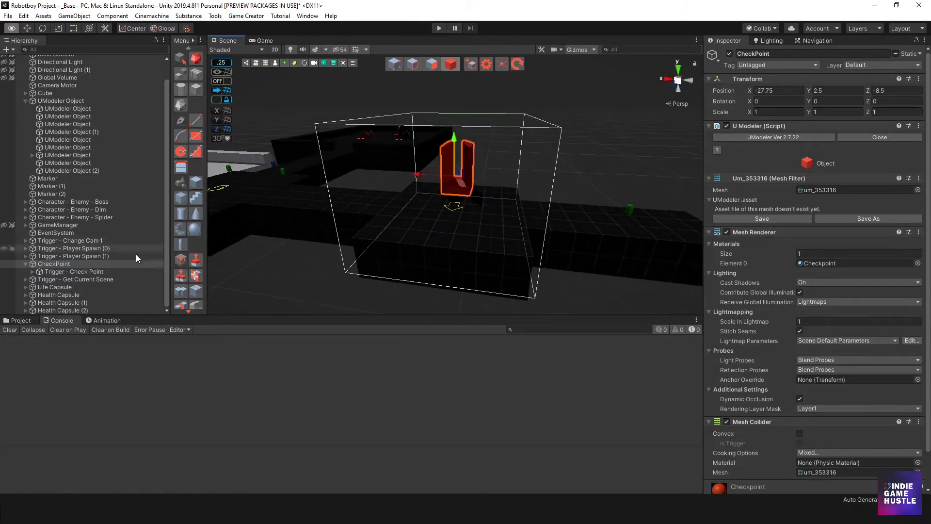
left_click(88, 273)
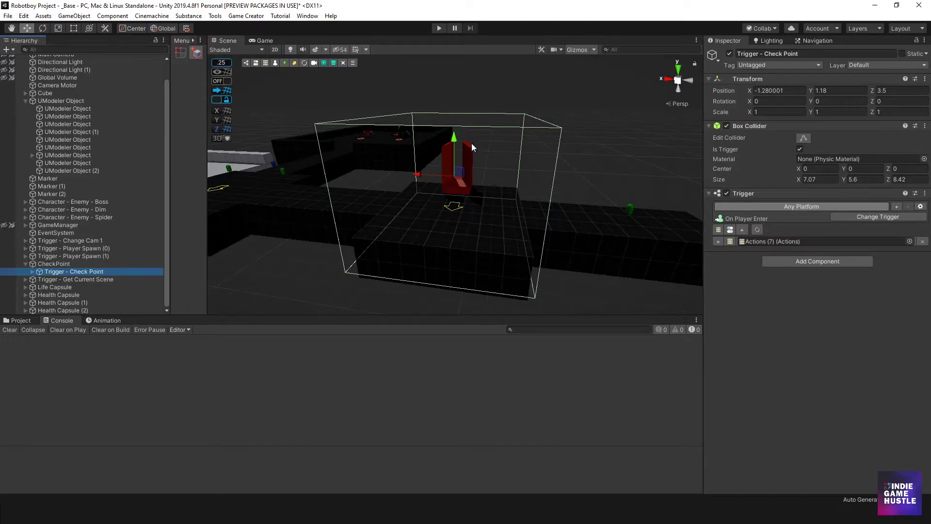
left_click_drag(416, 176, 476, 182)
key("ctrl+z")
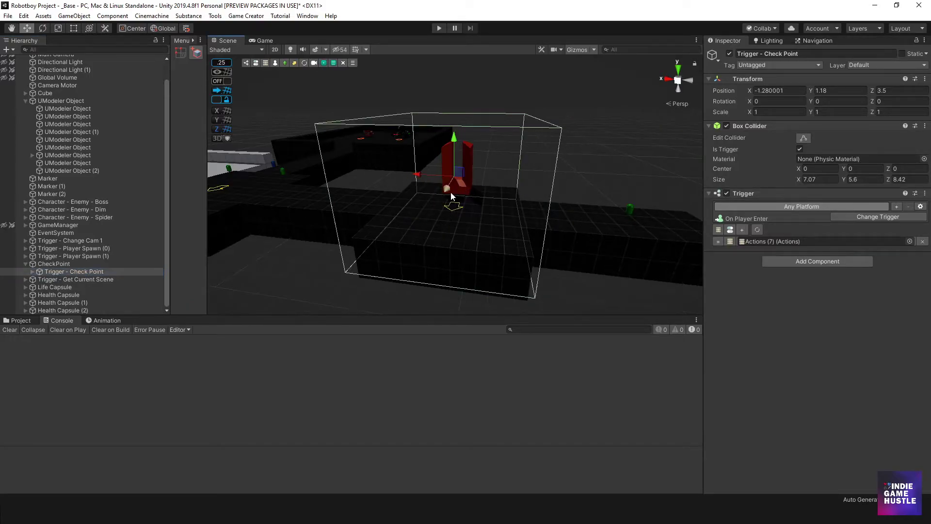
Examine the checkpoint block's shape and placement on the platform from several angles
scroll(479, 207, "up", 5)
scroll(479, 207, "down", 5)
left_click(562, 160)
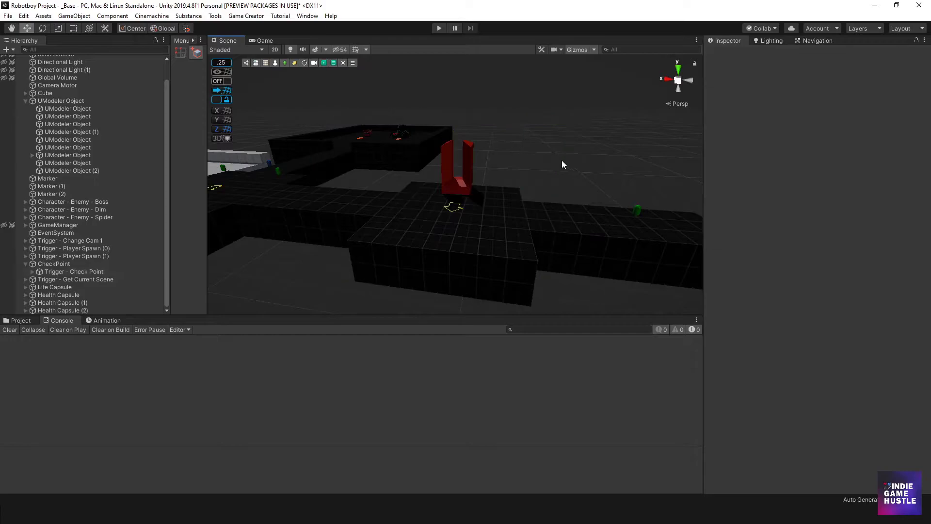
left_click_drag(427, 191, 472, 196, "alt")
scroll(438, 179, "up", 4)
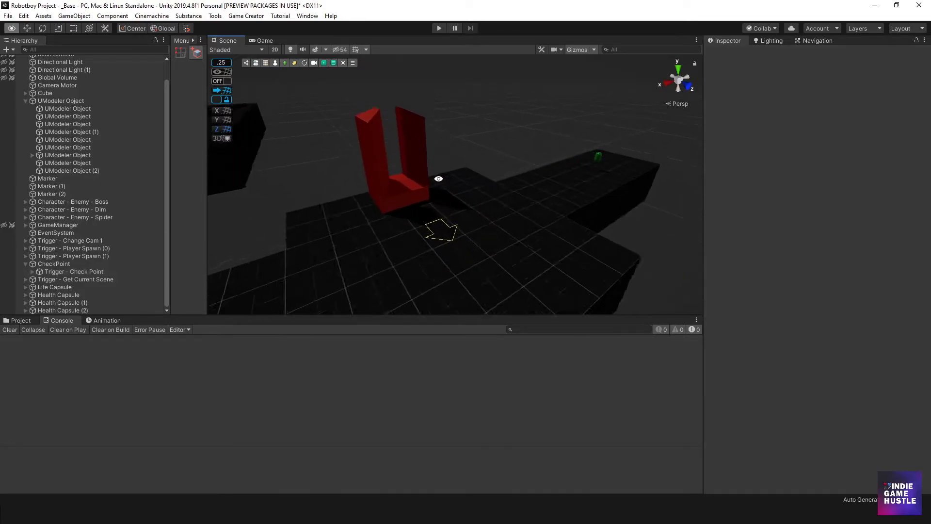
middle_click_drag(439, 179, 486, 199)
left_click_drag(485, 199, 428, 175, "alt")
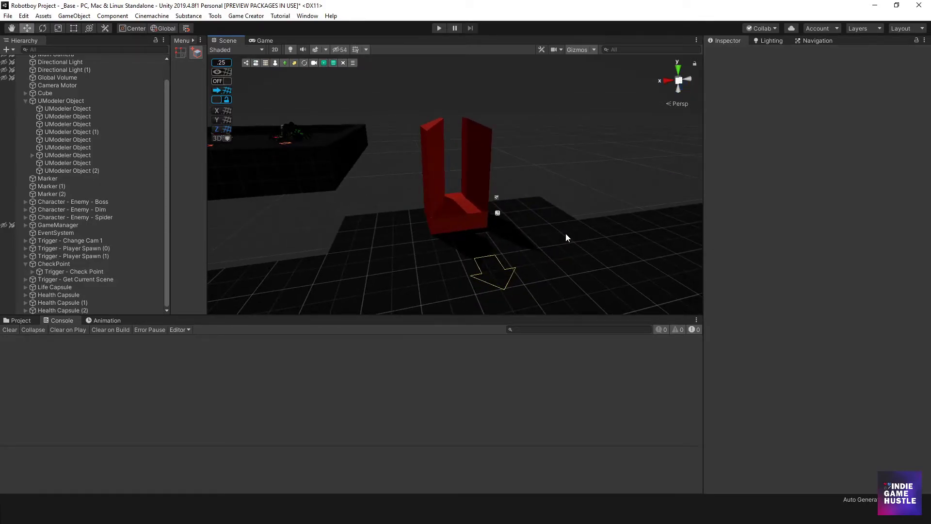
left_click_drag(567, 237, 474, 145, "alt")
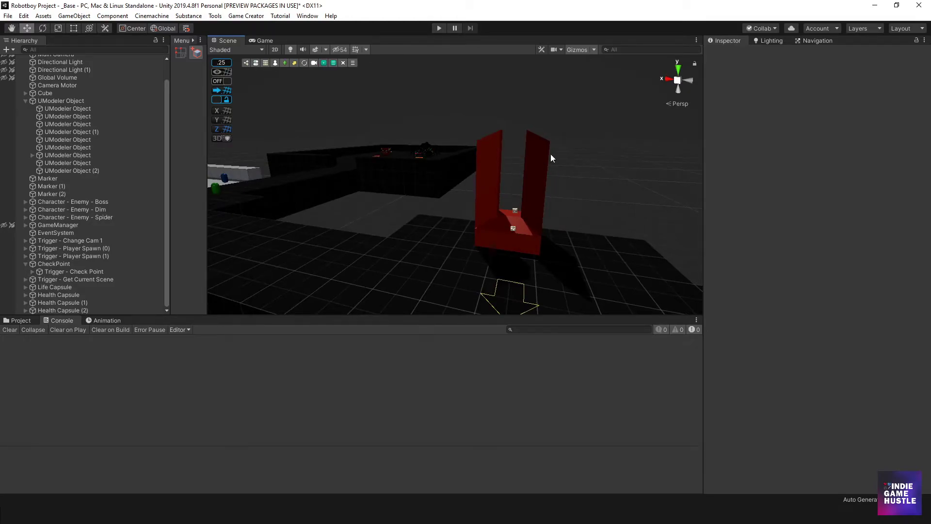
Change the Checkpoint material's base map colour to light grey D7D7D7 after trying cyan
left_click(20, 320)
scroll(407, 234, "down", 3)
left_click_drag(406, 234, 508, 237, "alt")
left_click(162, 349)
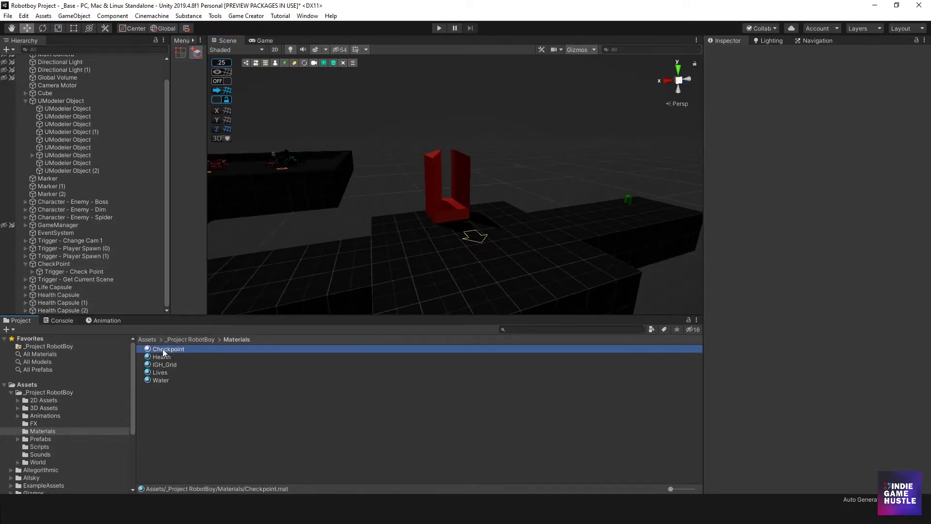
left_click(802, 151)
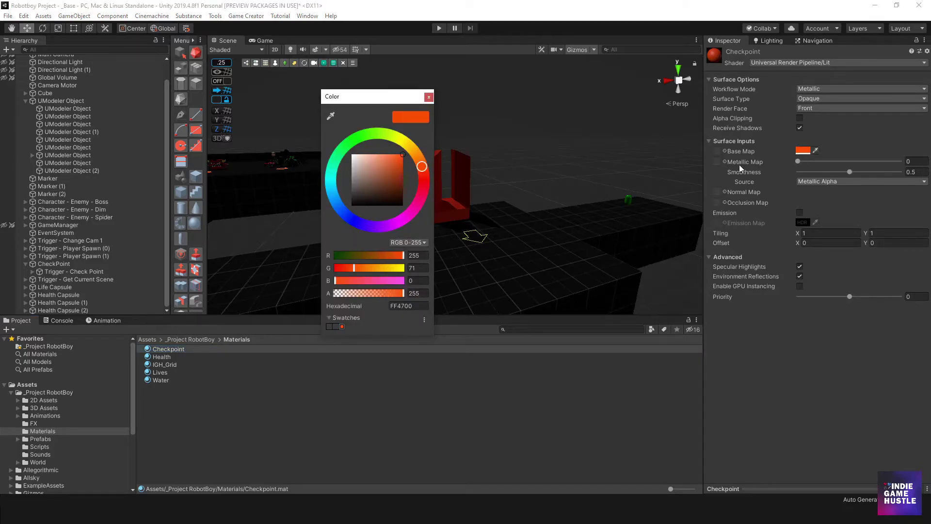
left_click_drag(355, 217, 313, 194)
left_click_drag(340, 159, 320, 183)
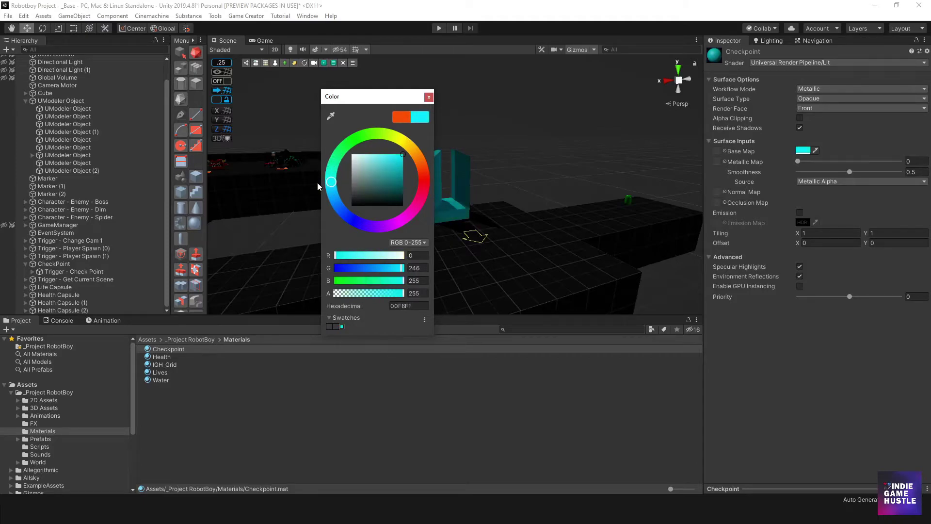
mouse_move(422, 164)
left_mouse_down()
mouse_move(405, 142)
mouse_move(416, 162)
left_mouse_up()
left_click_drag(359, 214, 339, 162)
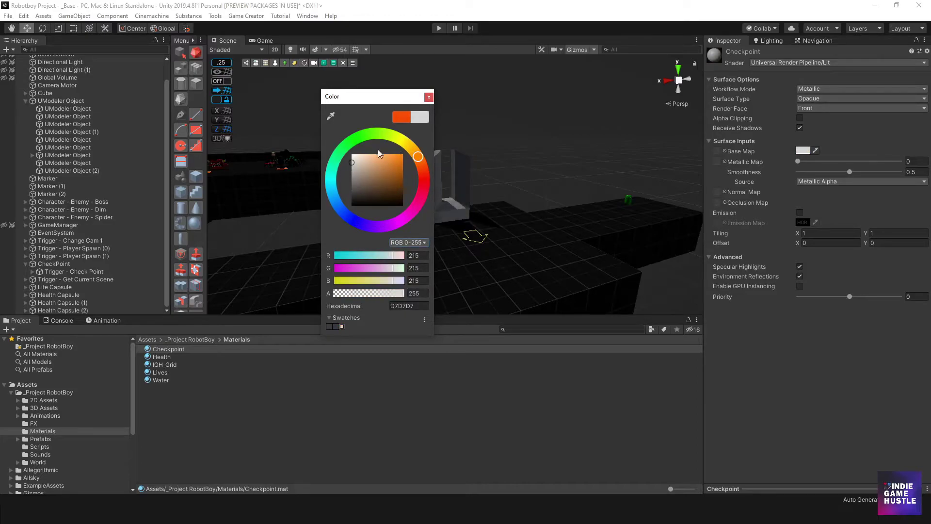
left_click(427, 97)
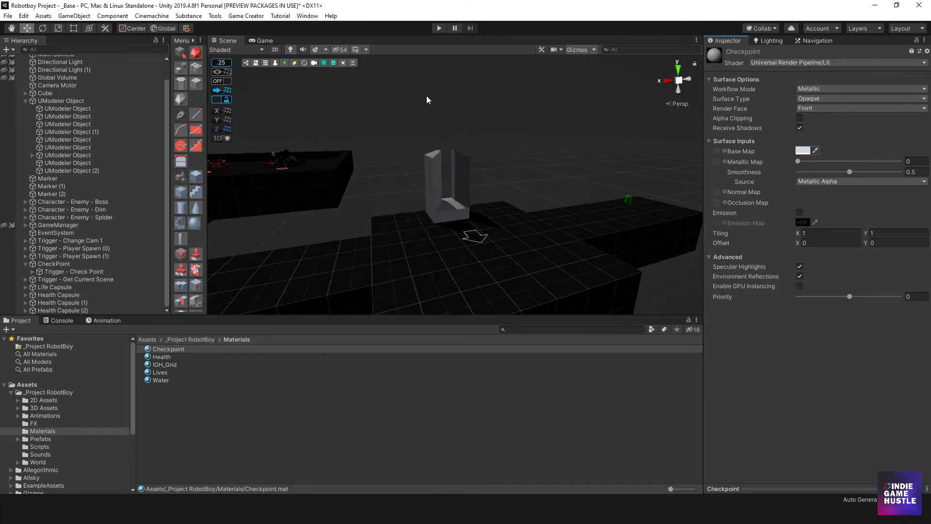
Add a 3D sphere as a child of the CheckPoint object
left_click(54, 263)
right_click(54, 263)
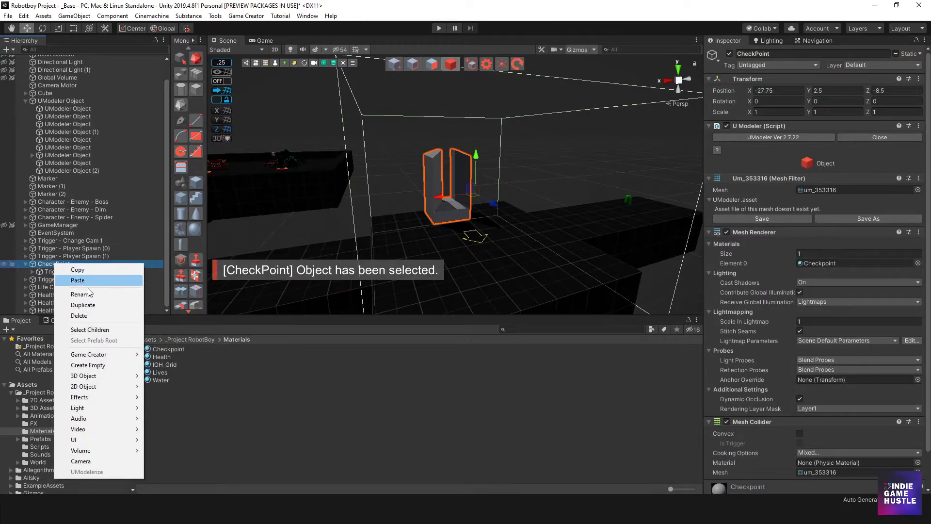
mouse_move(116, 356)
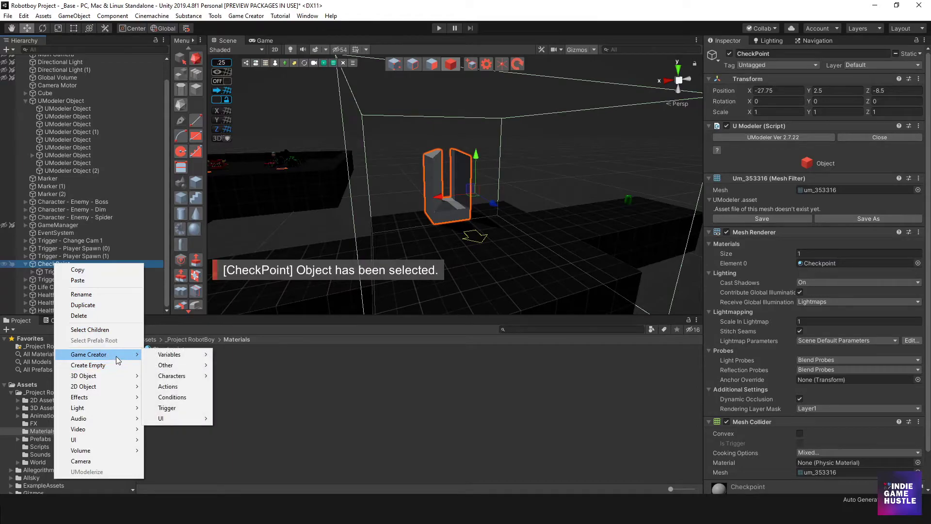
mouse_move(110, 376)
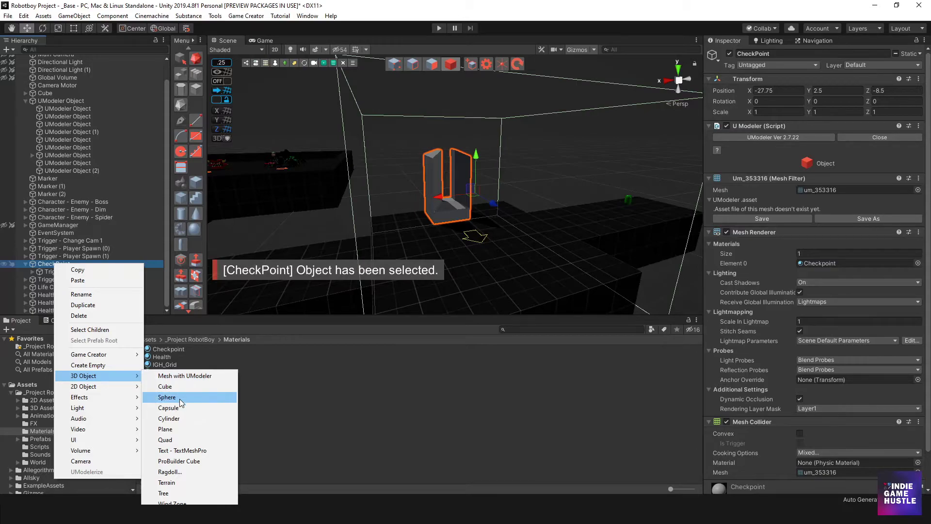
left_click(180, 399)
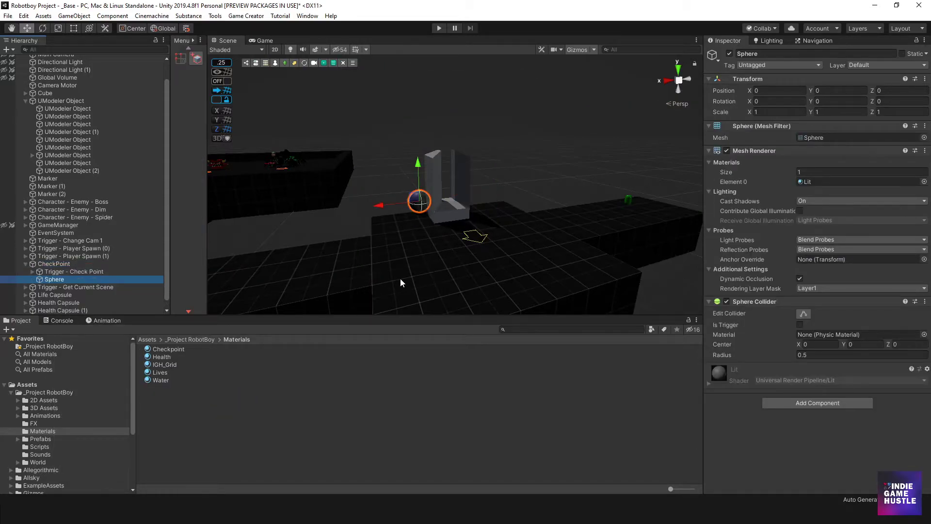
List the Sphere above the trigger under CheckPoint and move it to about X -1.05, Y 2, Z 0.9 near the block's top
scroll(433, 213, "down", 5)
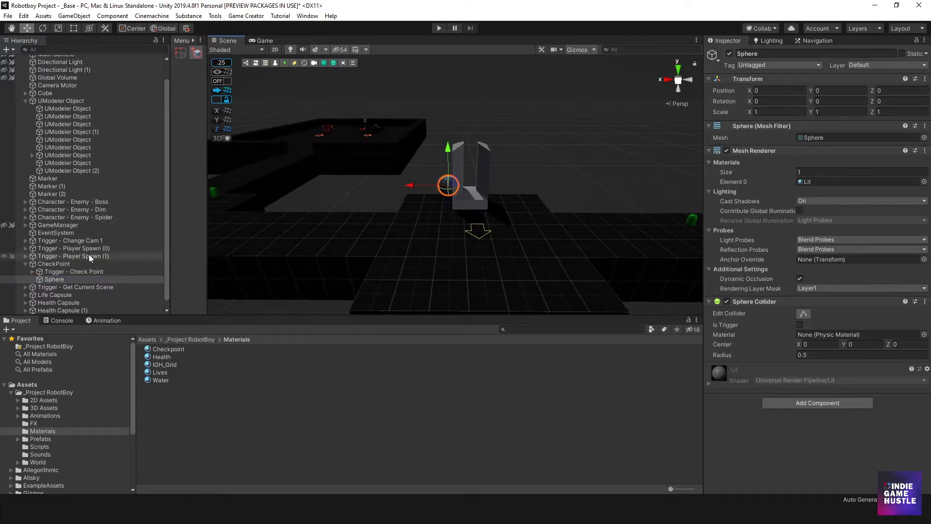
left_click_drag(52, 279, 52, 268)
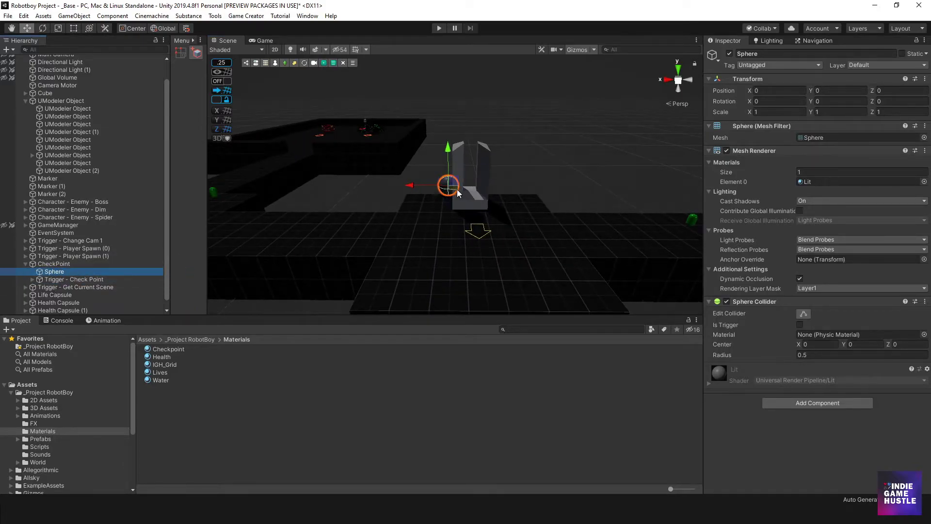
left_click_drag(437, 146, 334, 167, "alt")
key("f")
scroll(442, 172, "down", 8)
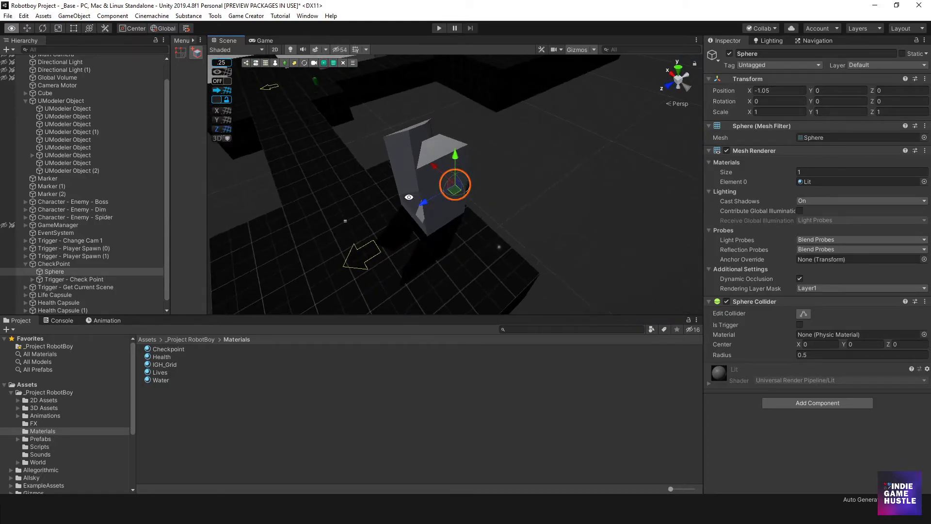
left_click_drag(417, 203, 394, 217)
left_click_drag(430, 170, 425, 115)
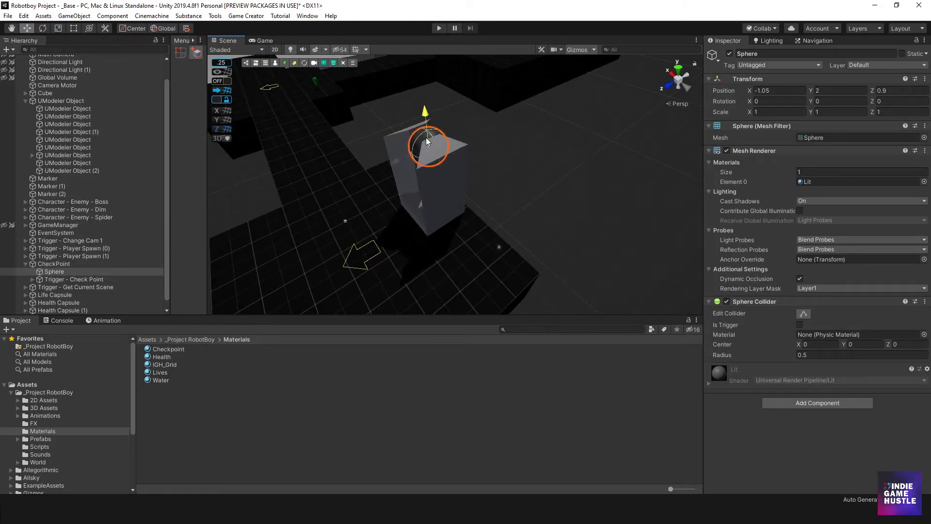
Scale the sphere uniformly to 0.5 on X, Y and Z
key("BackSpace")
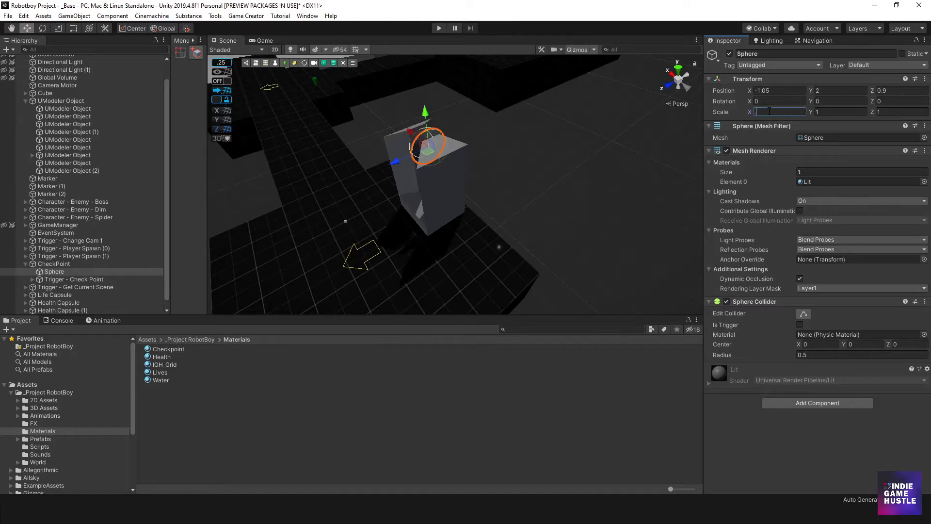
type("0.5")
key("Tab")
type("0.5")
key("Tab")
key("BackSpace")
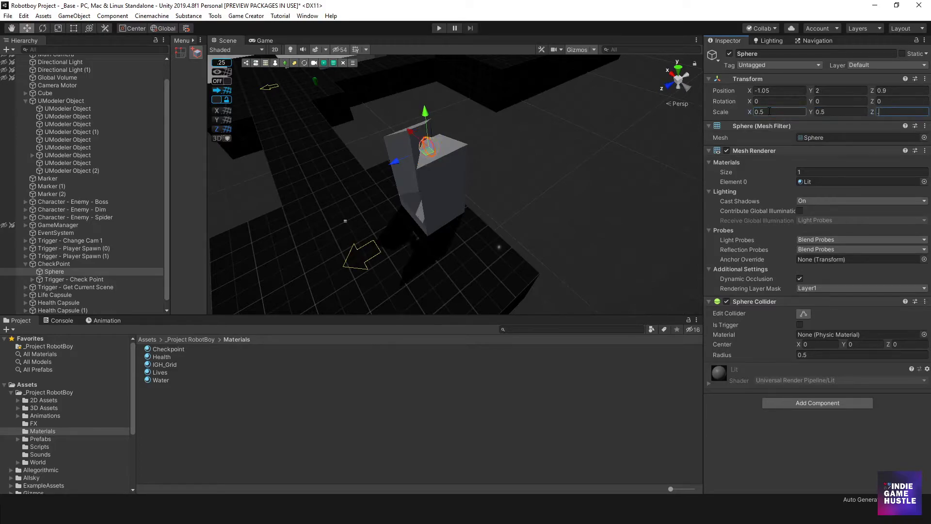
Shift the sphere along Z to about 1.06 and check its placement between the checkpoint block's two uprights
left_click_drag(414, 188, 535, 269, "alt")
left_click_drag(497, 209, 424, 100)
key("f")
scroll(465, 131, "down", 15, "alt")
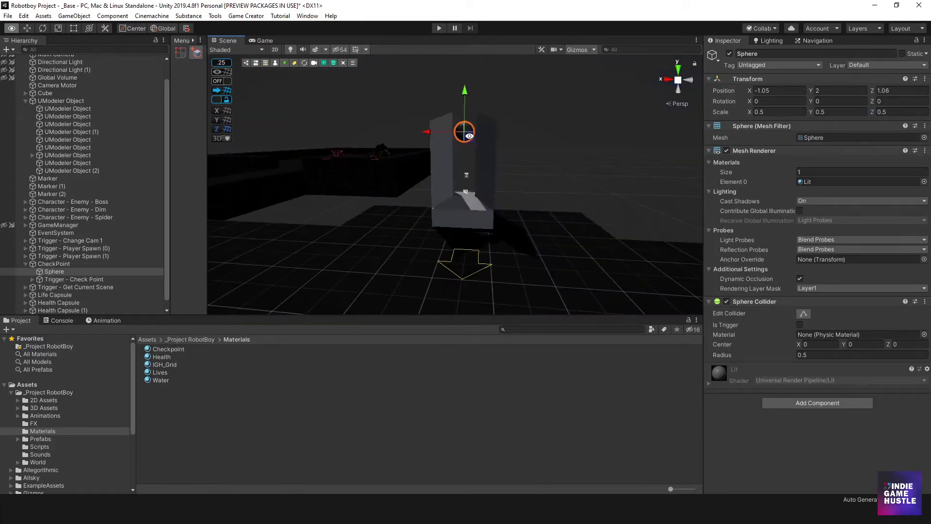
left_click_drag(468, 183, 494, 207, "alt")
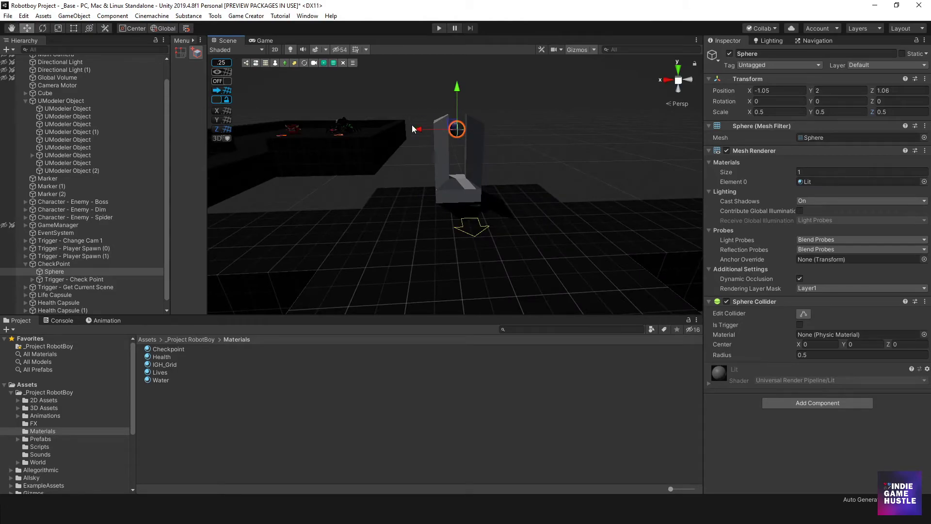
middle_click_drag(416, 208, 409, 212)
left_click_drag(409, 212, 427, 227, "alt")
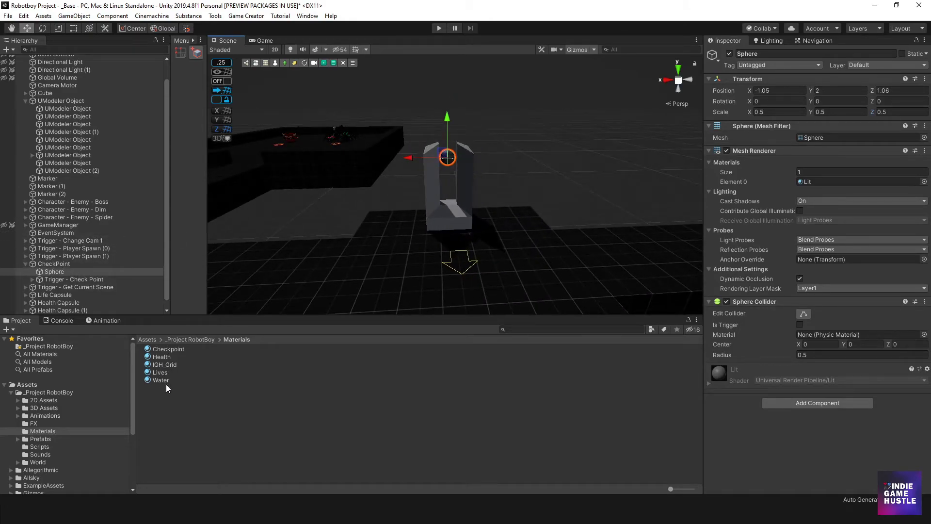
Duplicate the Checkpoint material and name the copy Checkpoint Ball
left_click(176, 350)
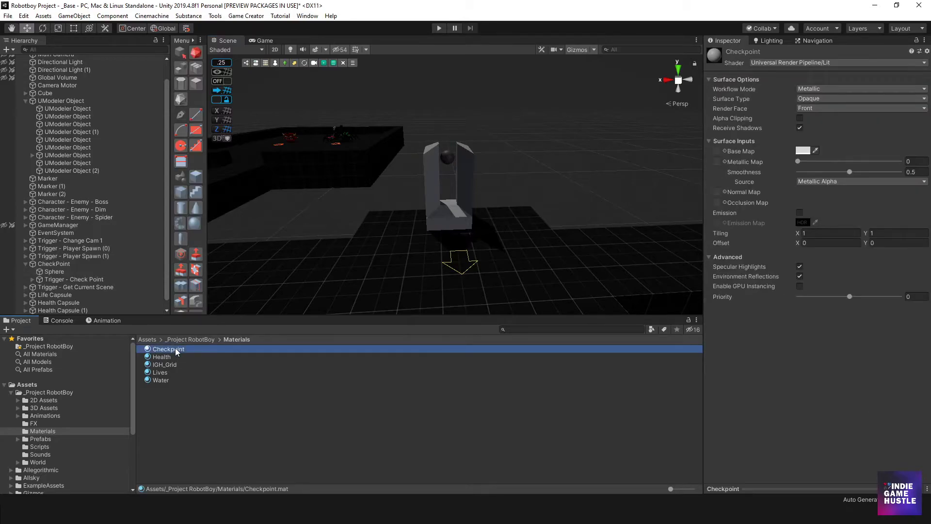
key("ctrl+d")
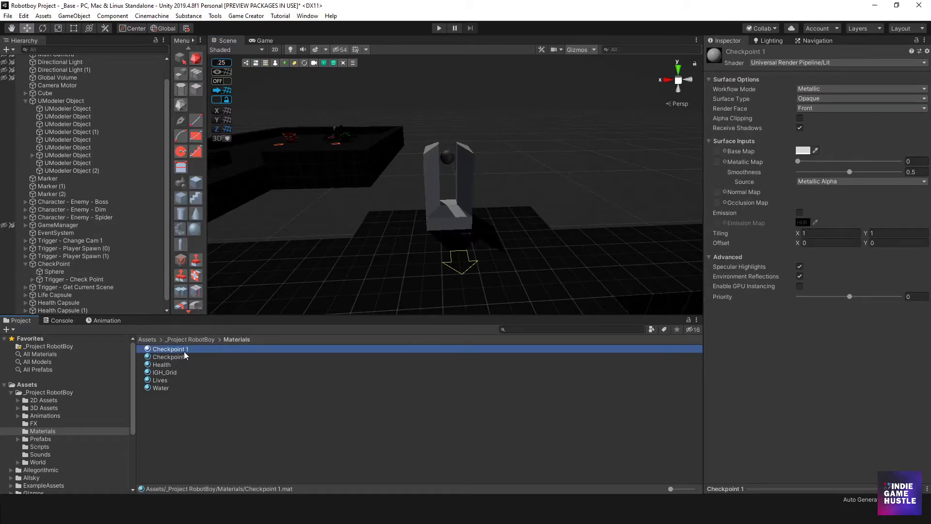
key("F2")
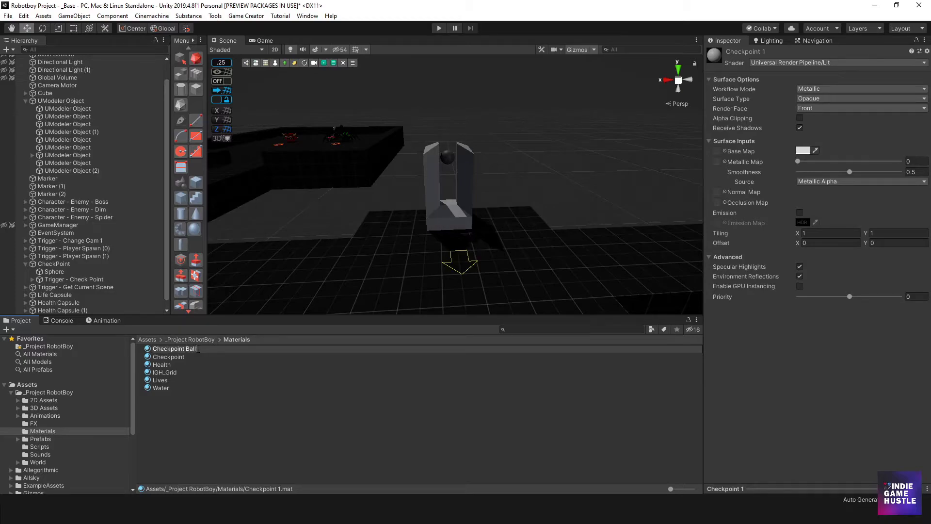
key("Return")
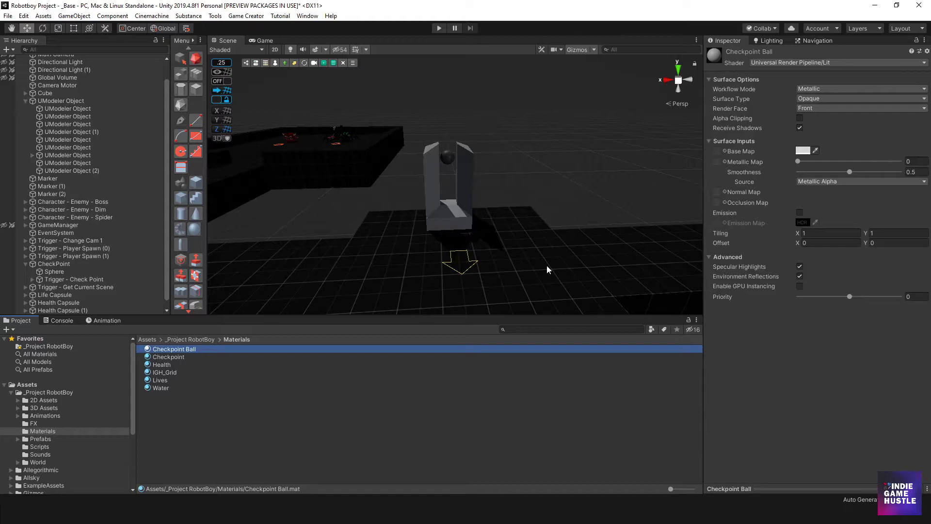
Set the Checkpoint Ball material's base map colour to orange, about FF5F00
left_click(803, 151)
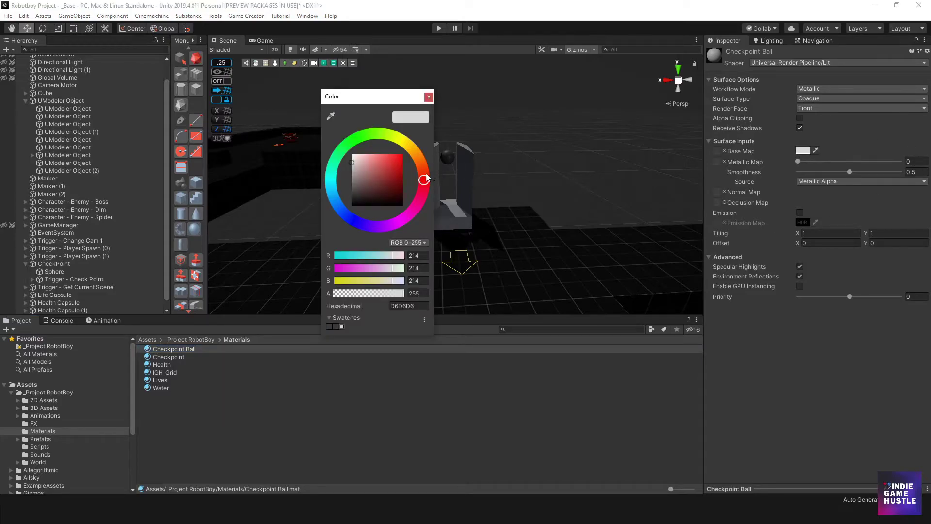
left_click_drag(426, 178, 425, 156)
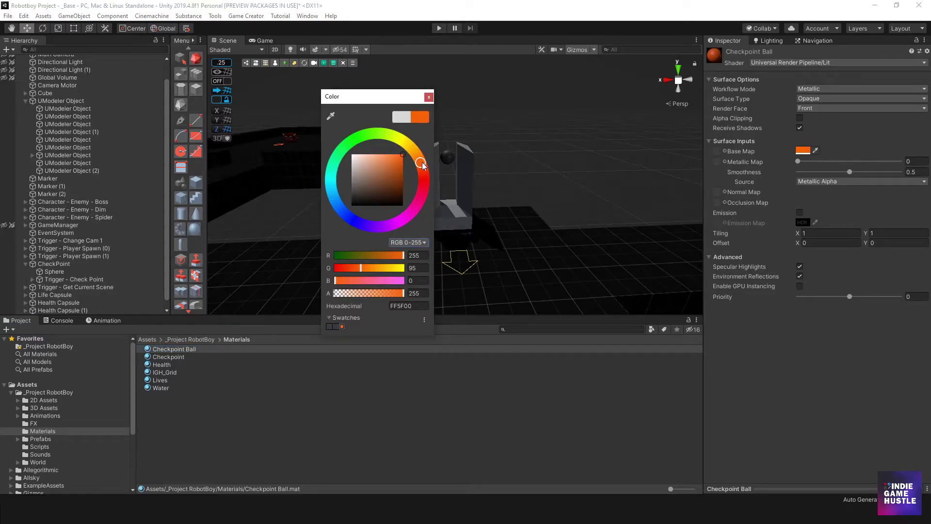
left_click(430, 97)
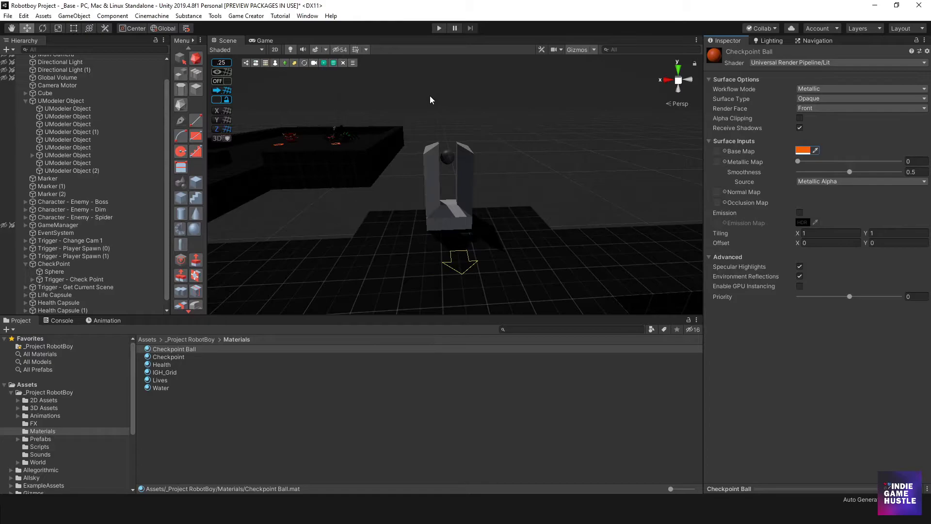
Examine the sphere, the check point trigger's collider area and the actions assigned to that trigger
left_click(448, 154)
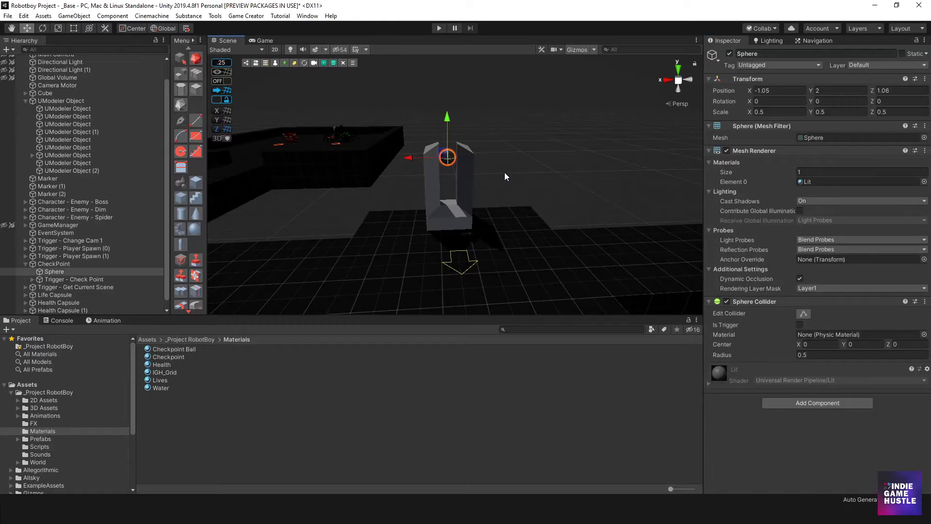
left_click(505, 173)
left_click(68, 279)
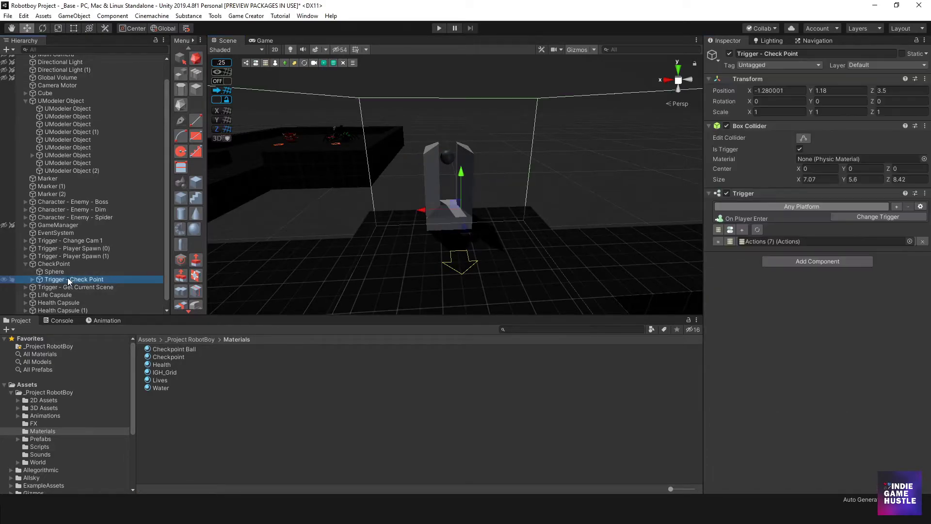
left_click_drag(397, 176, 477, 185, "alt")
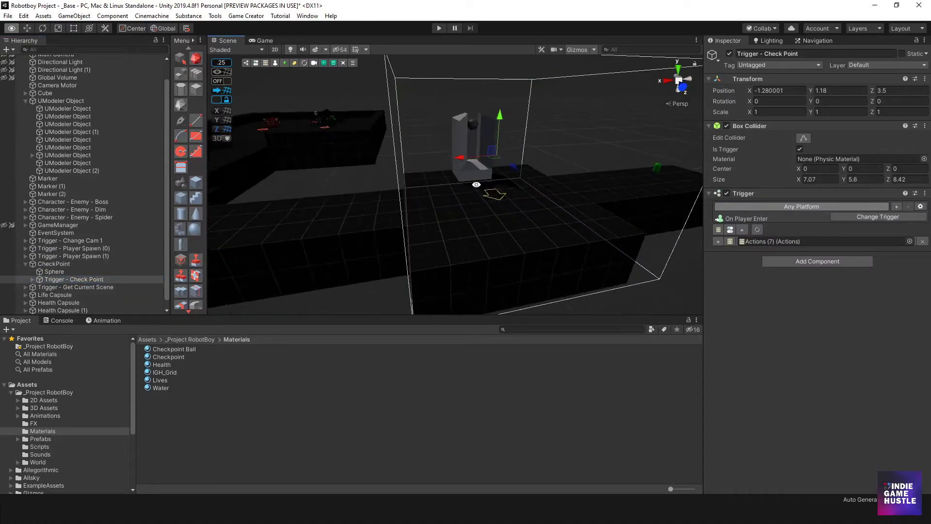
left_click(54, 265)
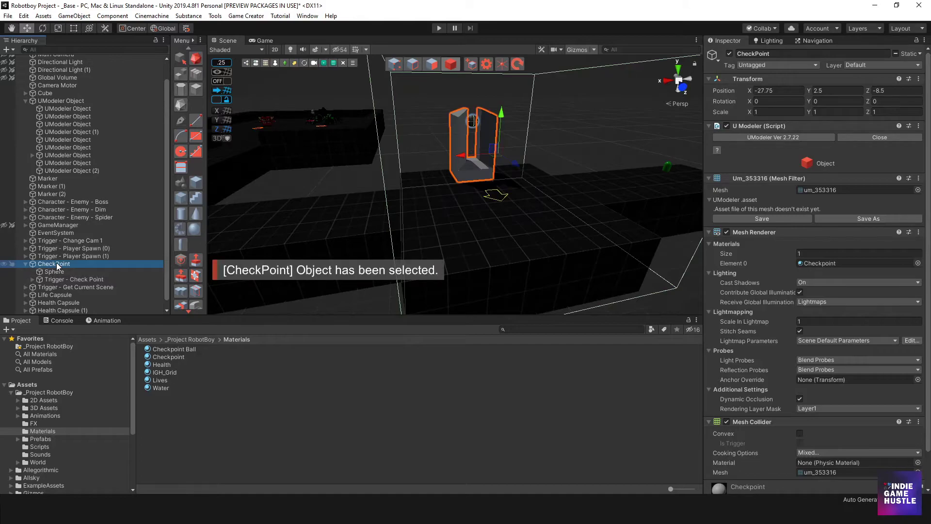
left_click(56, 280)
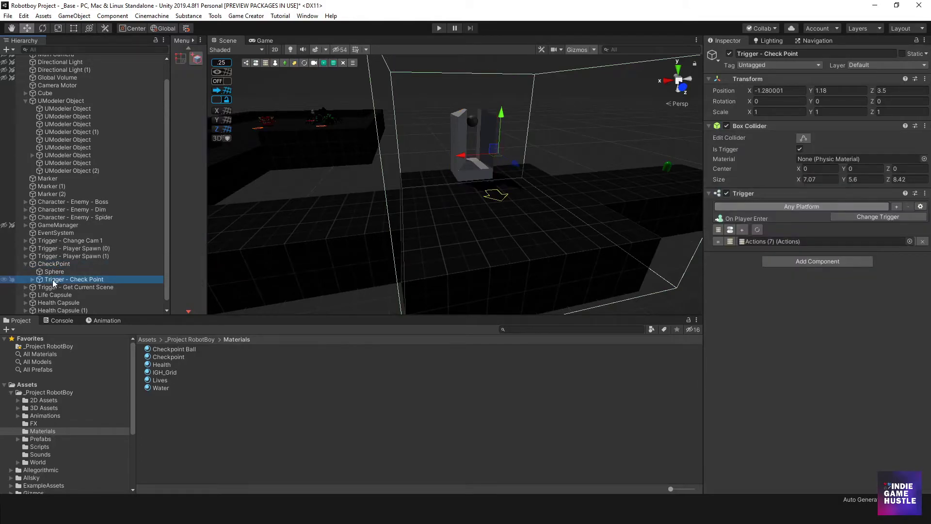
left_click(32, 280)
left_click(65, 271)
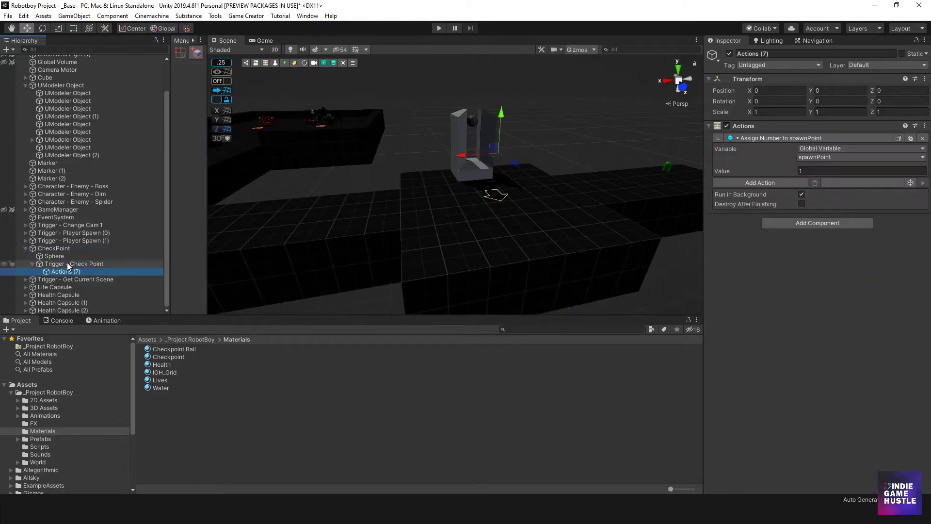
left_click(69, 264)
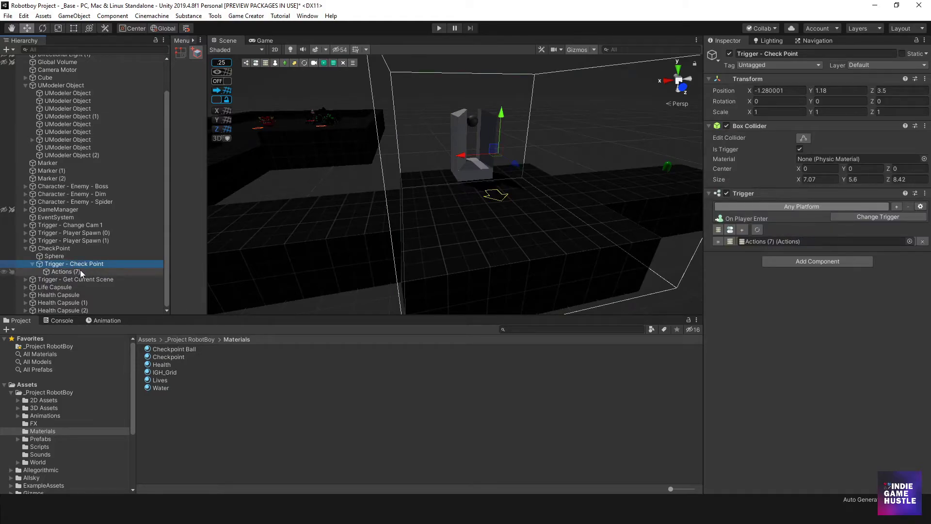
Add a Change Material action to the trigger's Actions (7), using Checkpoint Ball as material and Sphere as target renderer
left_click(77, 272)
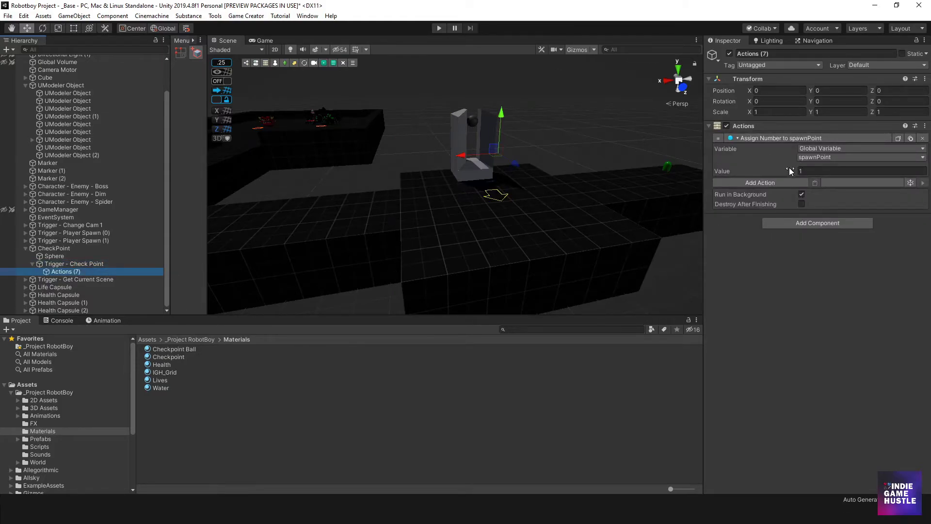
left_click(767, 183)
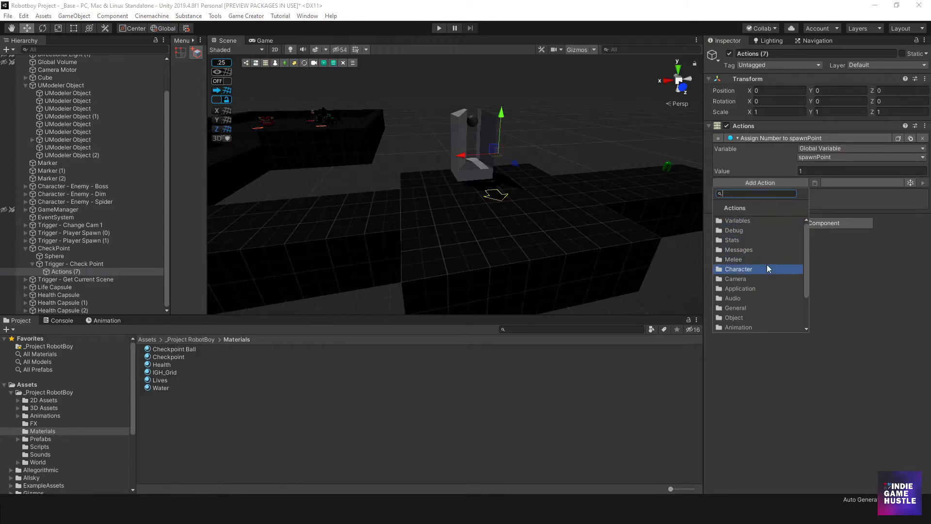
scroll(760, 272, "down", 2)
left_click(752, 289)
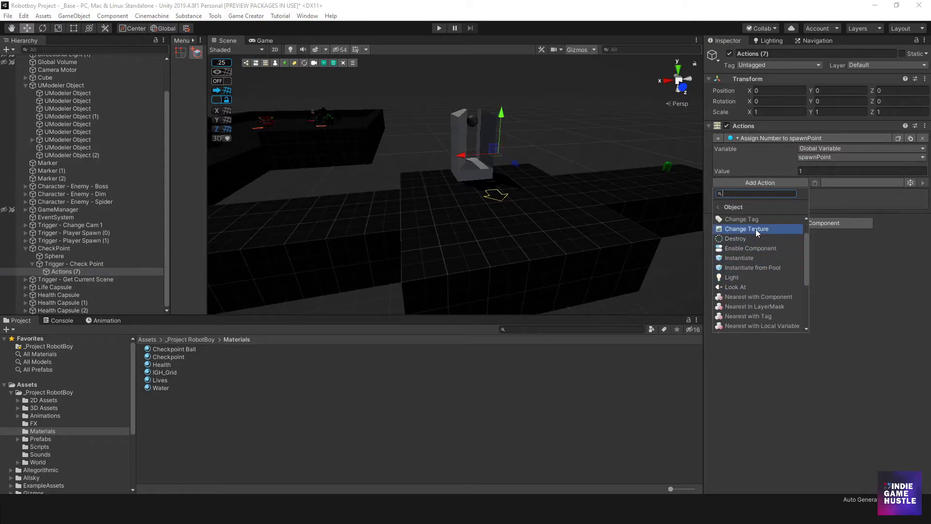
scroll(756, 229, "down", 2)
scroll(759, 249, "up", 3)
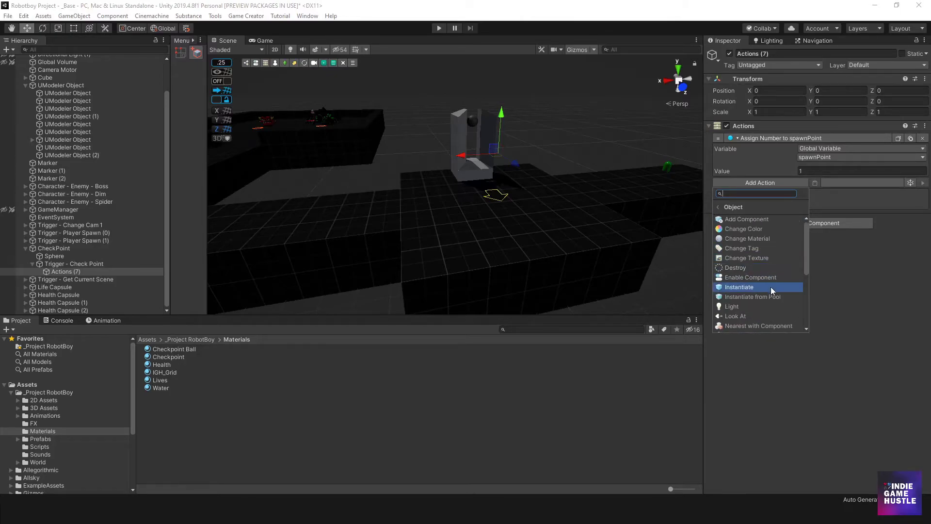
scroll(771, 287, "down", 1)
scroll(770, 286, "up", 1)
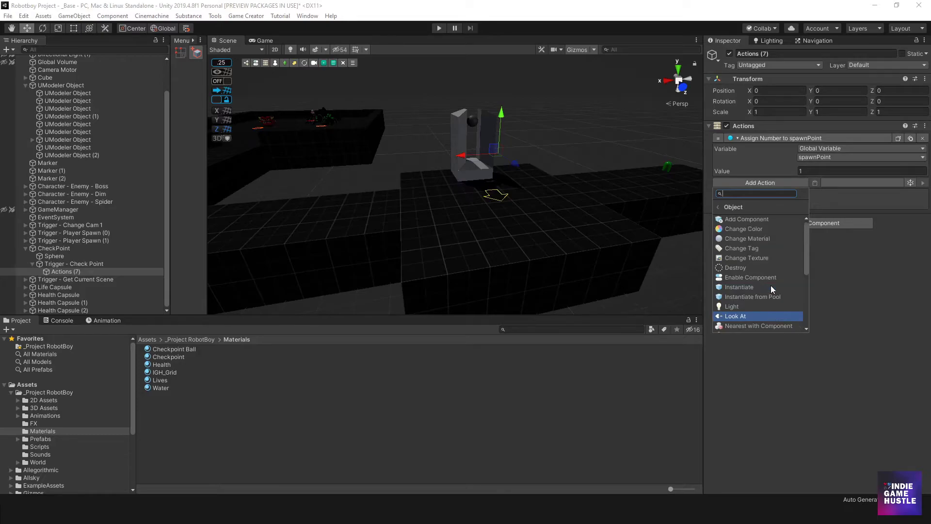
left_click(761, 240)
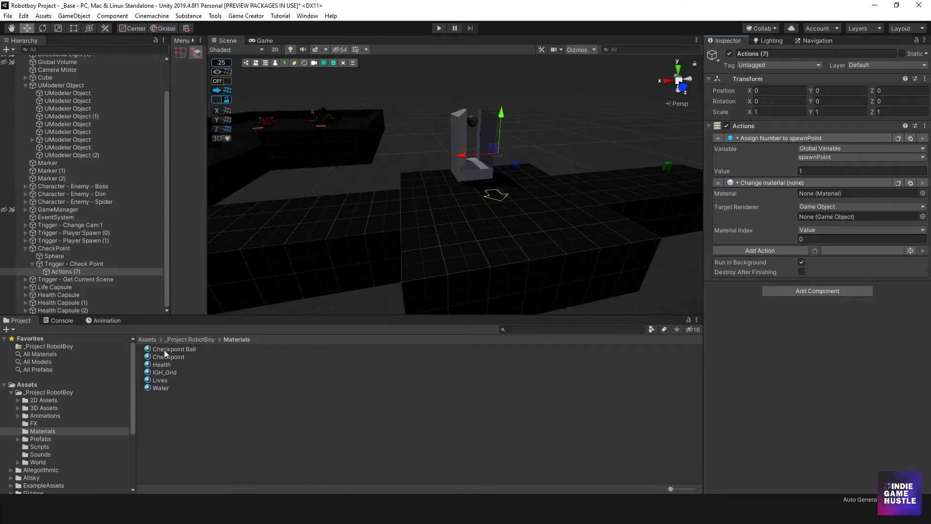
left_click_drag(164, 350, 771, 271)
left_click_drag(54, 256, 805, 215)
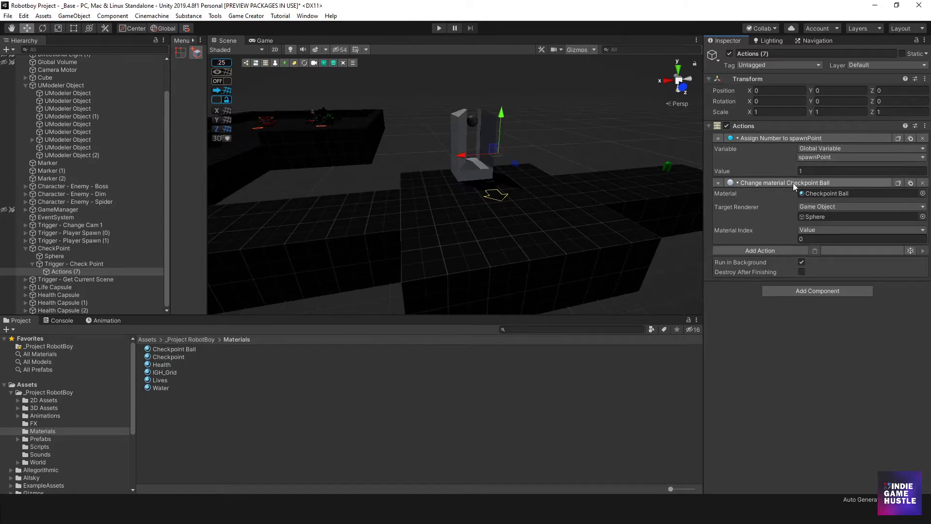
Play the scene and run the robot character to the checkpoint to test the sphere's material change
left_click(440, 29)
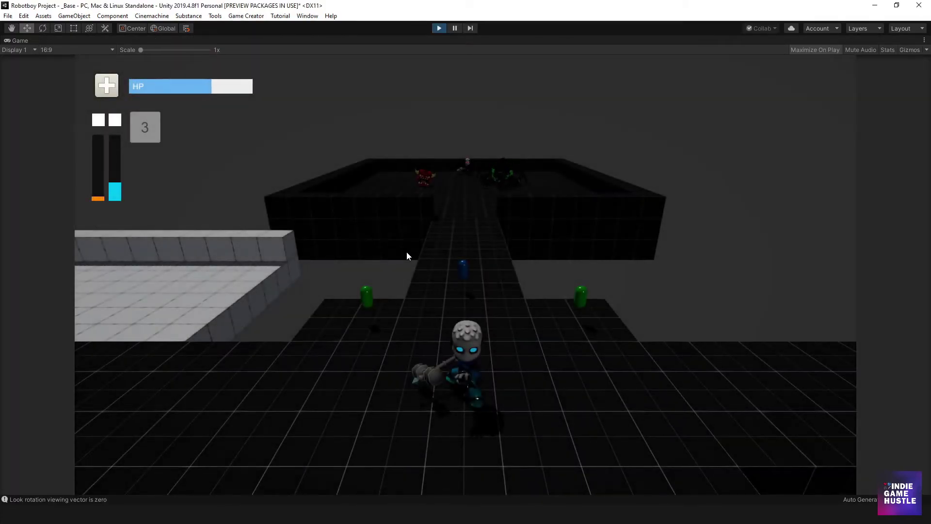
key("s")
key("d")
key("w")
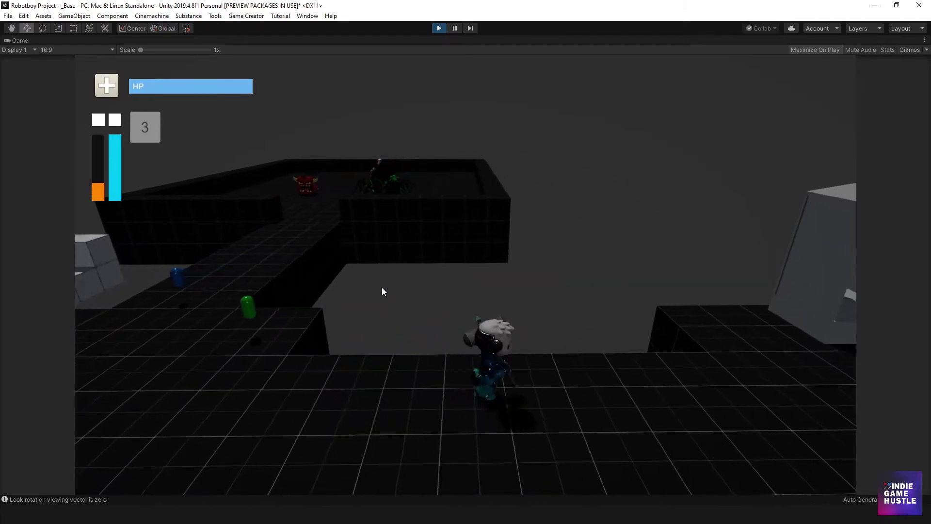
key("s")
key("a")
key("d")
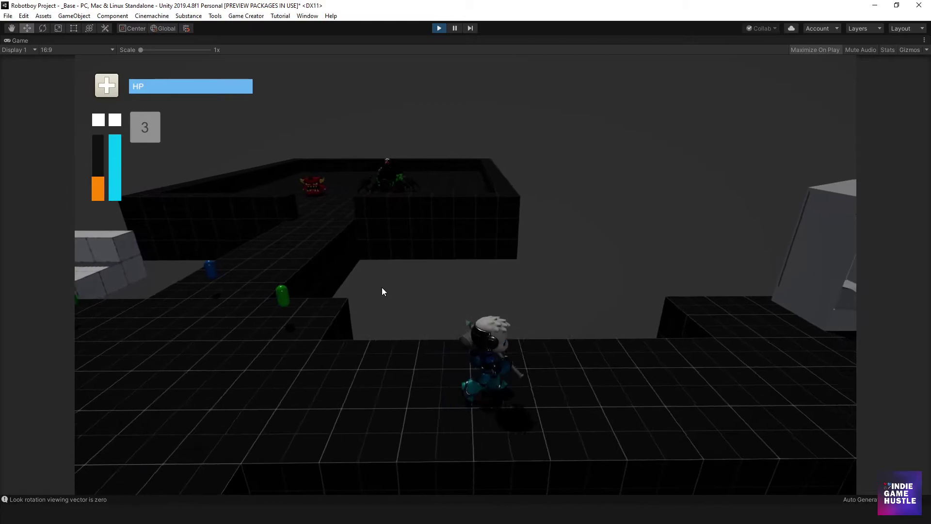
key("d")
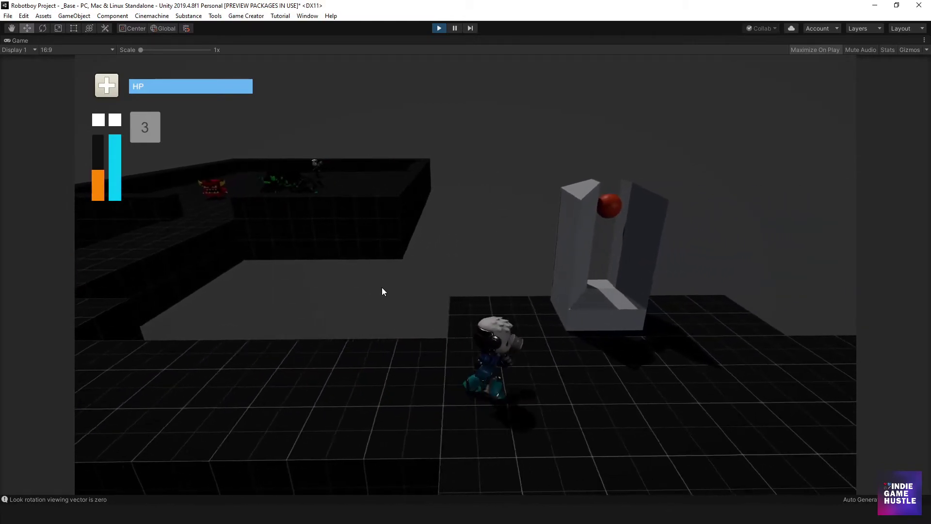
key("d")
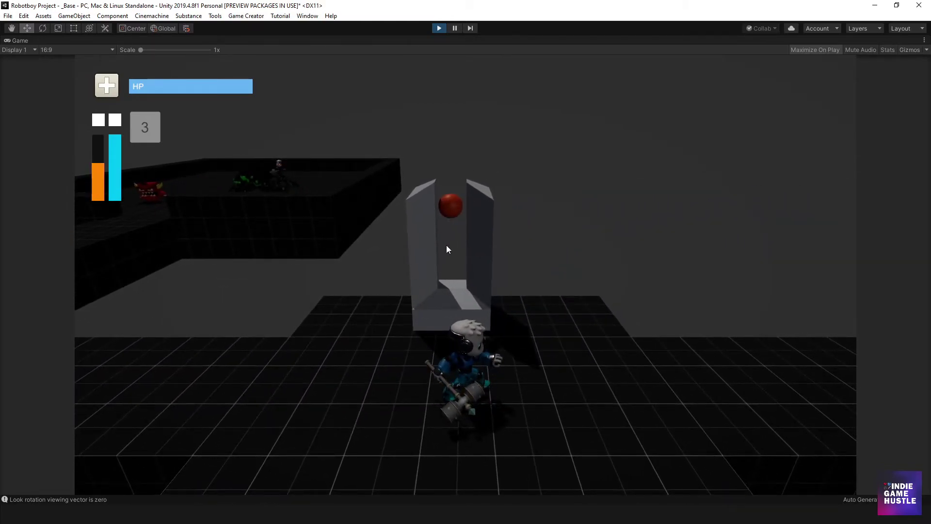
Move the robot character back and forth in front of the checkpoint to inspect the sphere's changed material
key("d")
key("a")
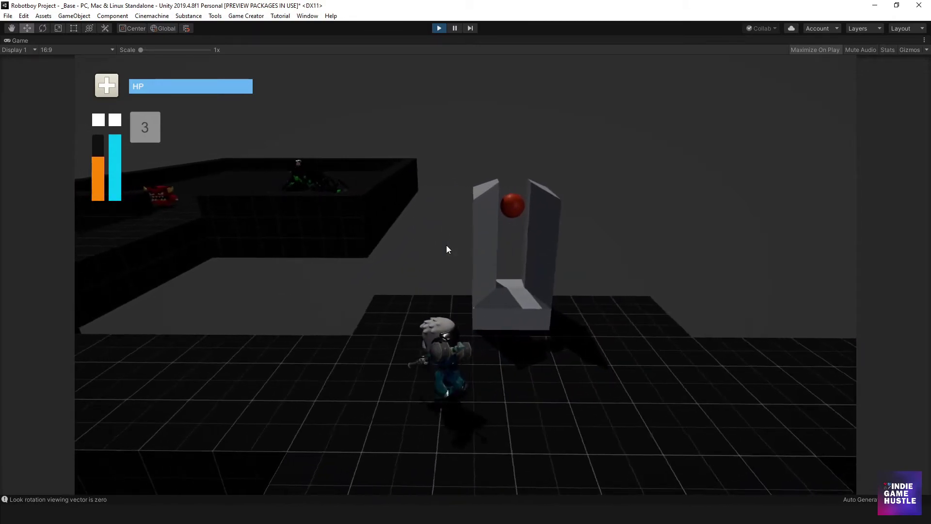
key("d")
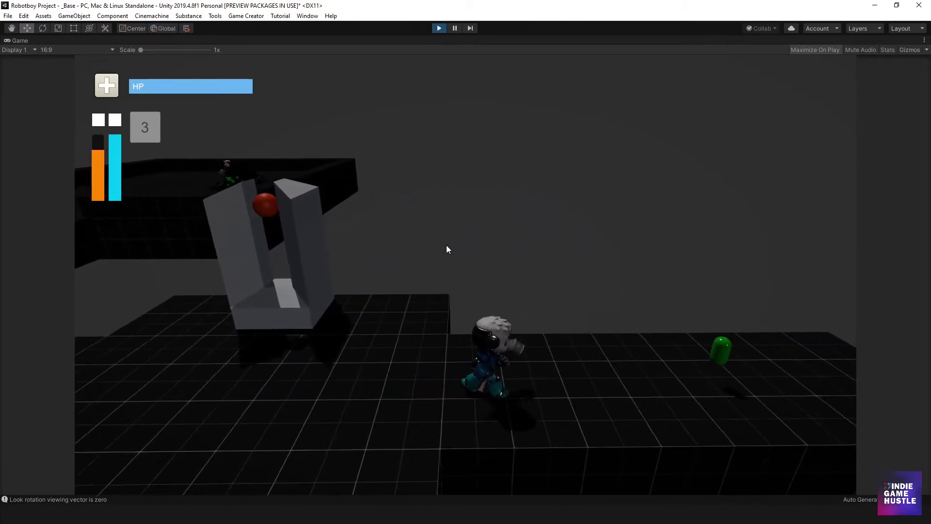
key("a")
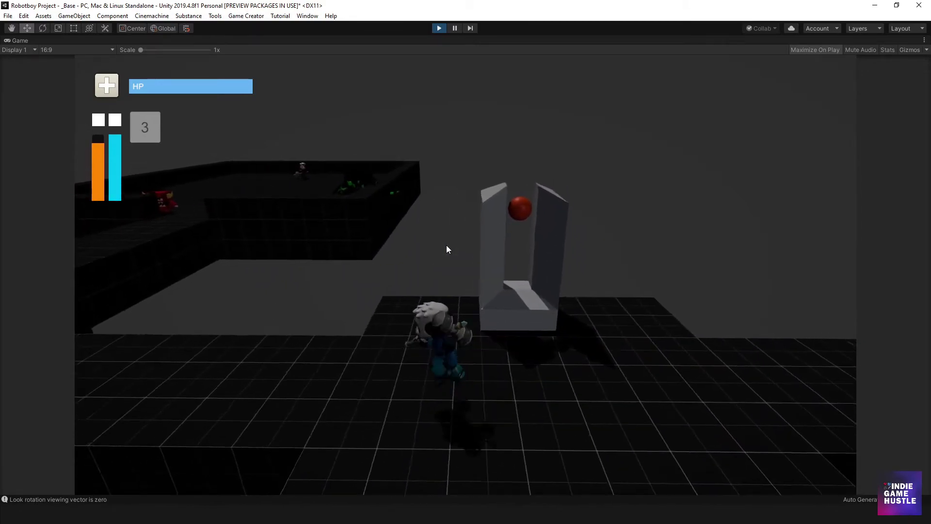
key("d")
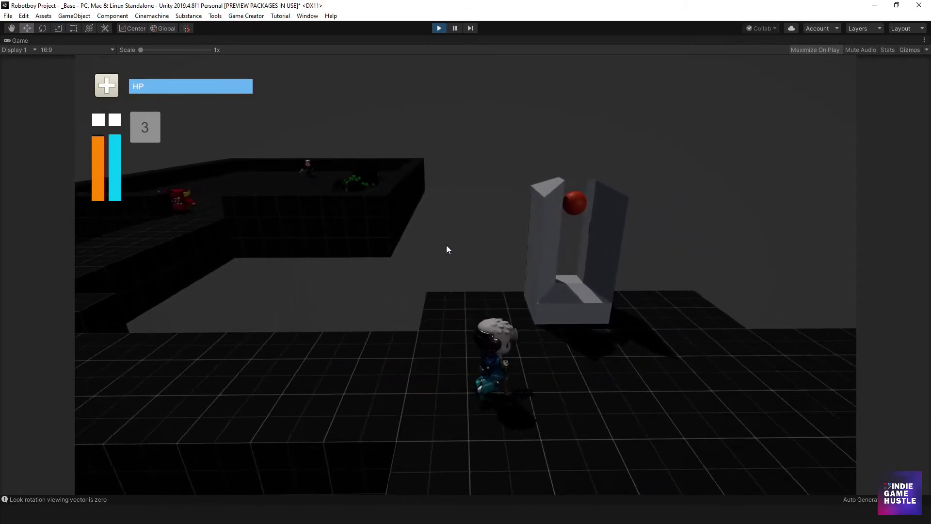
key("a")
key("d")
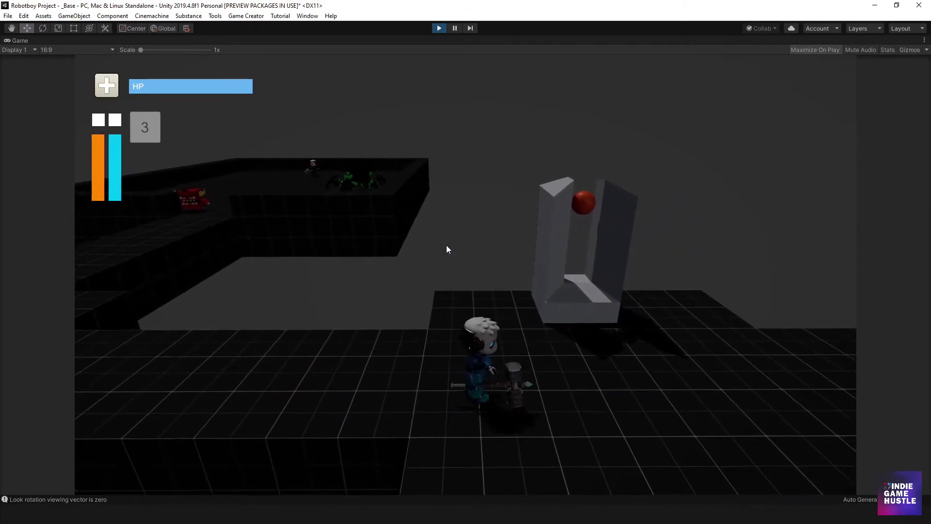
Run the robot character onto the bridge and engage the red horned enemy to lose health
key("a")
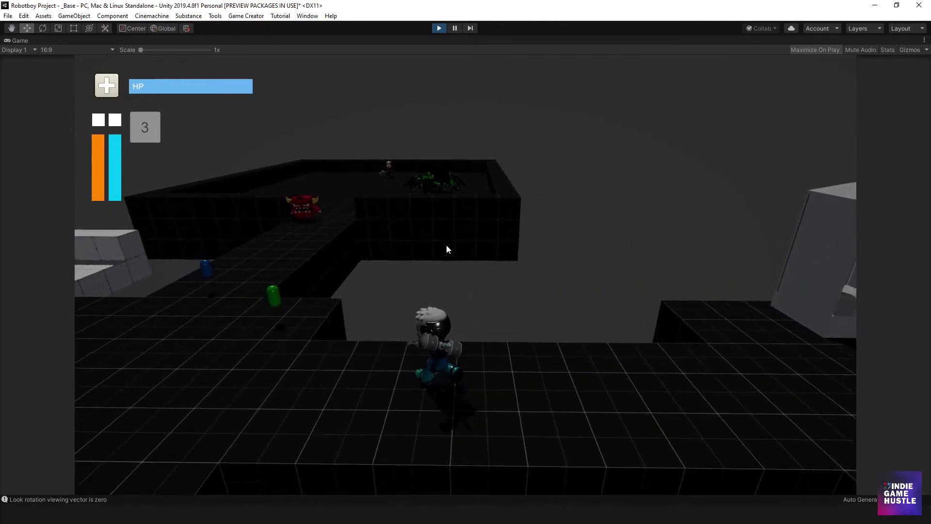
key("w")
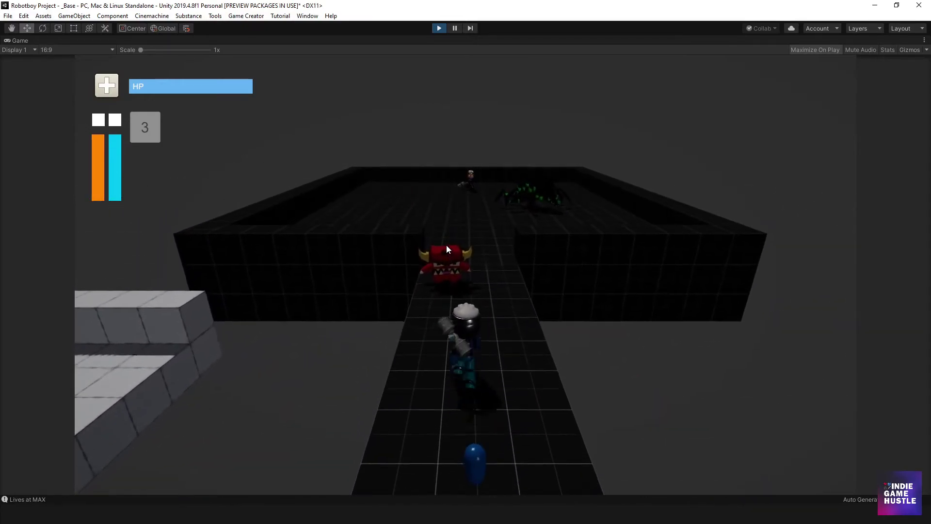
left_click(446, 246)
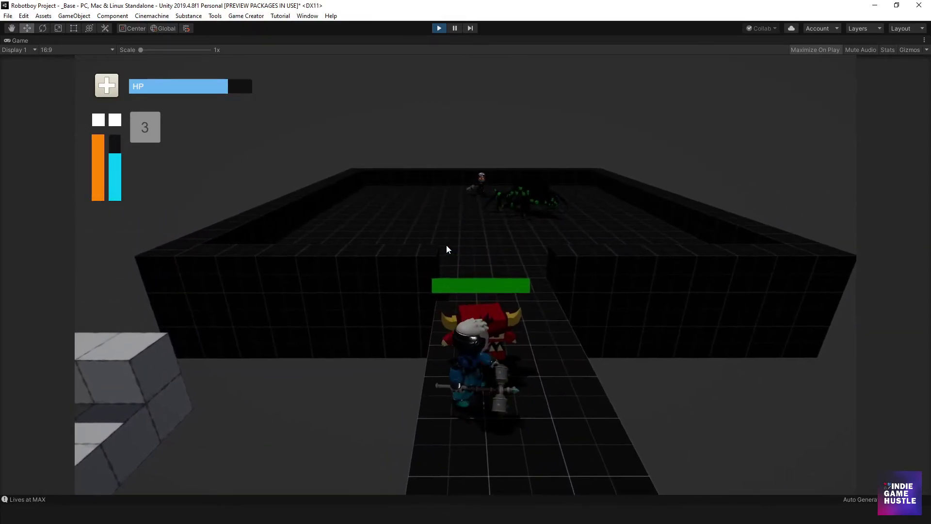
left_click(446, 246)
key("s")
key("w")
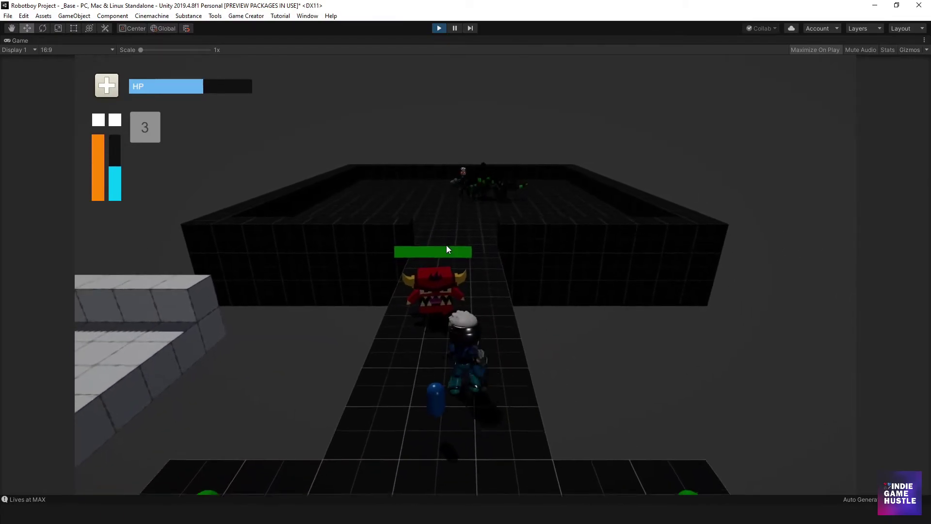
key("s")
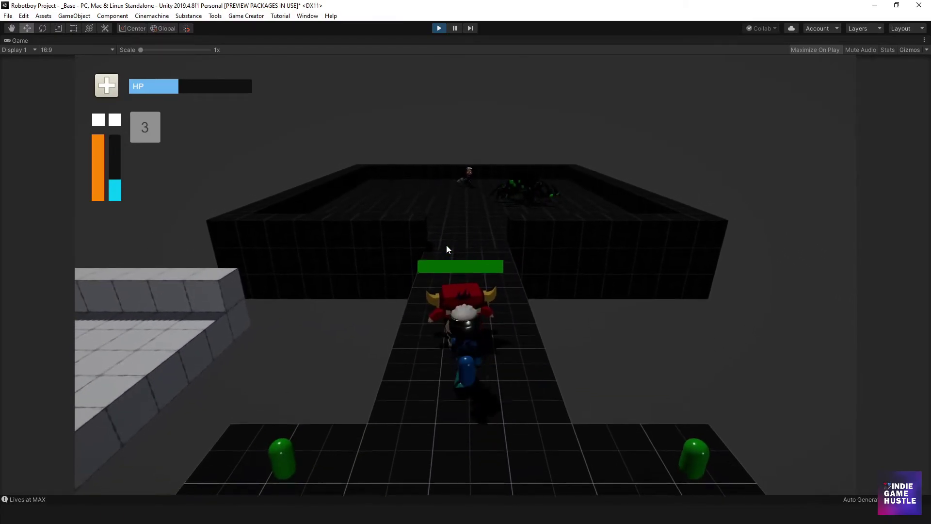
Keep fighting the red horned enemy around the bridge entrance and platform edge to reduce the robot's HP further
left_click(447, 246)
key("s")
key("a")
key("w")
key("d")
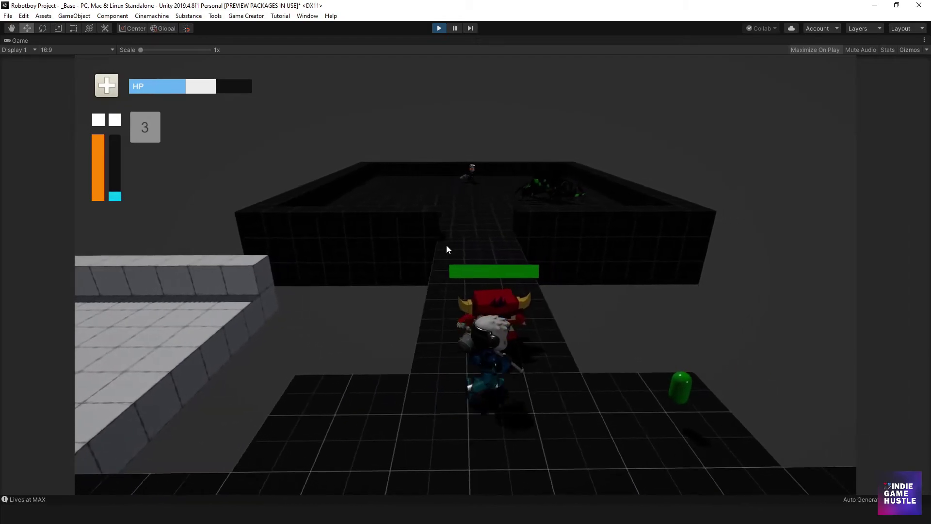
key("s")
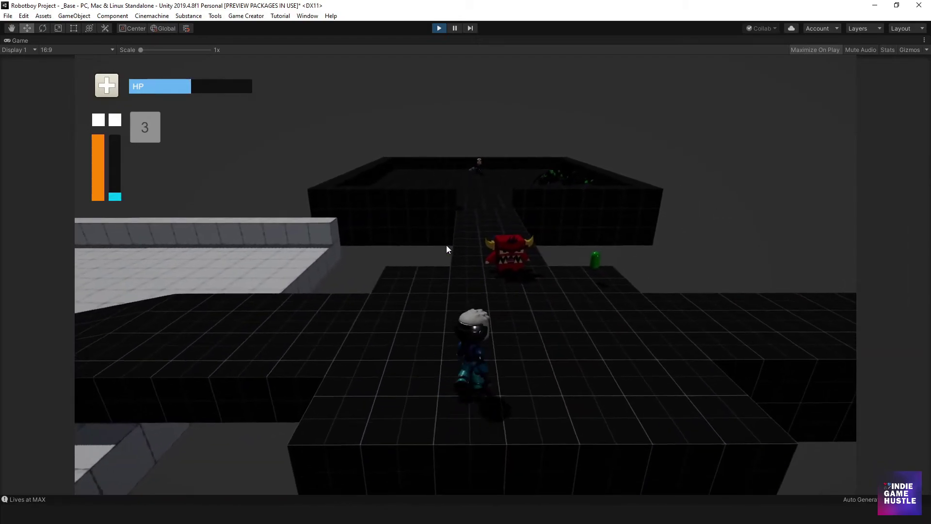
key("w")
key("s")
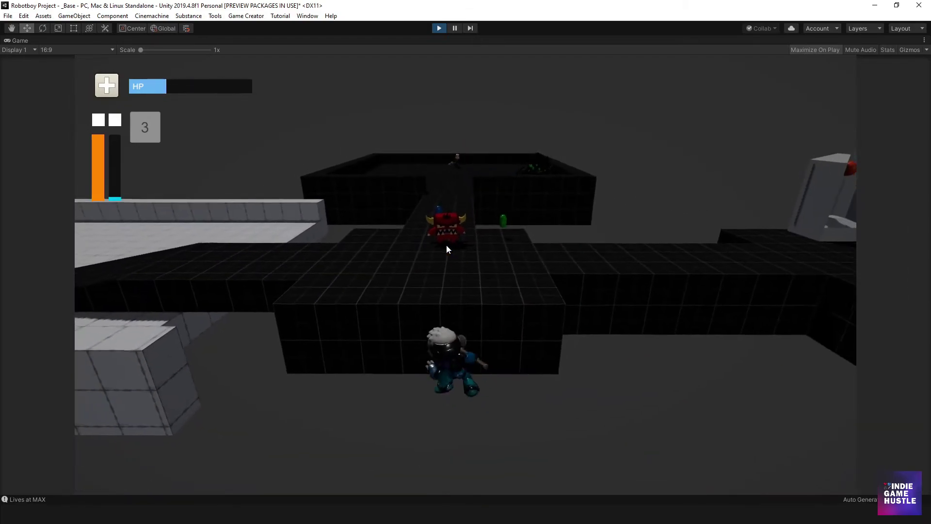
key("space")
key("w")
key("d")
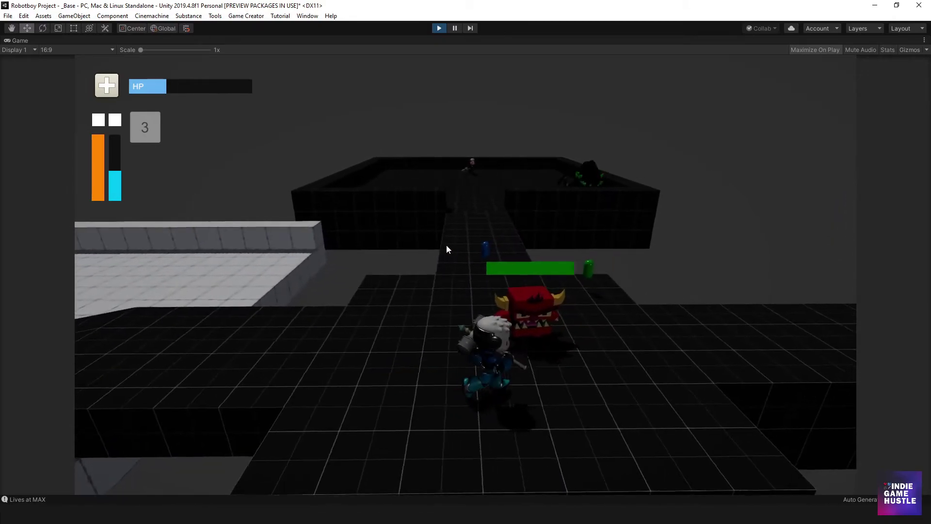
Run the robot character across the bridge into the walled arena and up to the spider enemy to test dying and respawning
key("w")
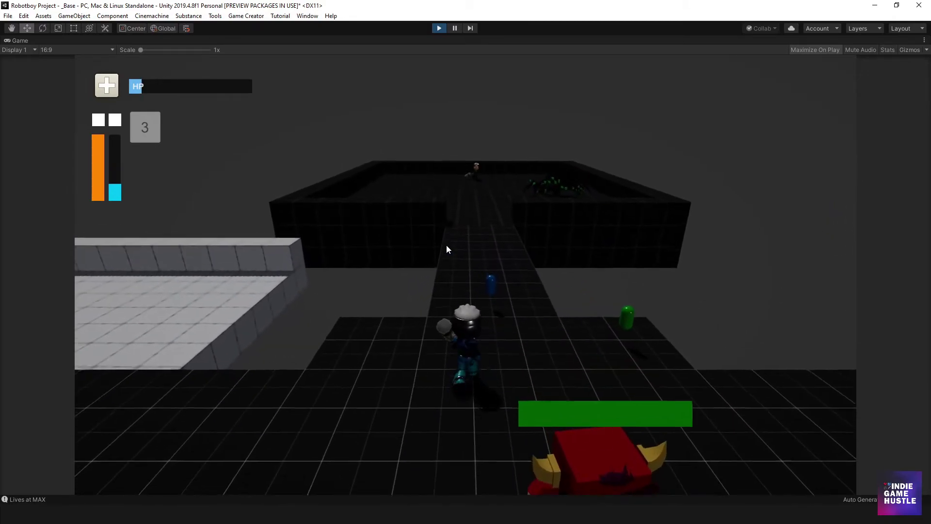
key("w")
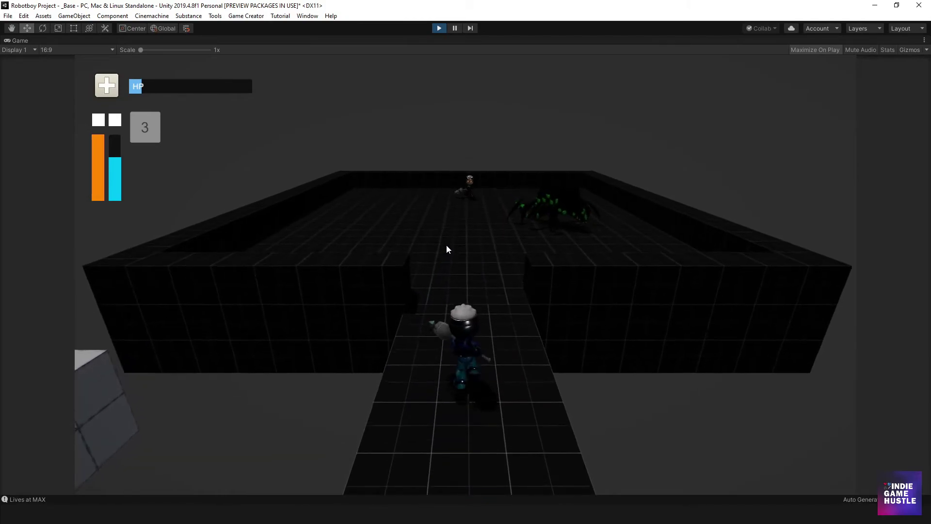
key("w")
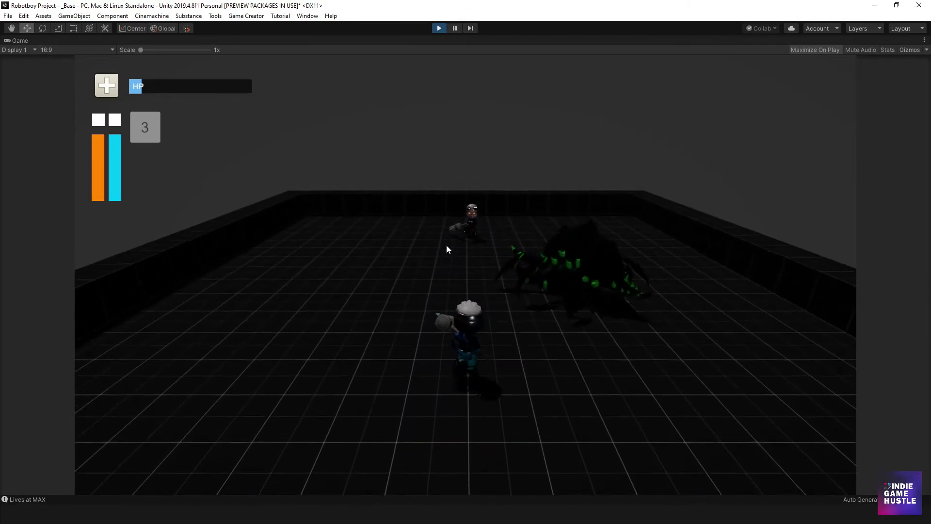
key("w")
key("d")
key("a")
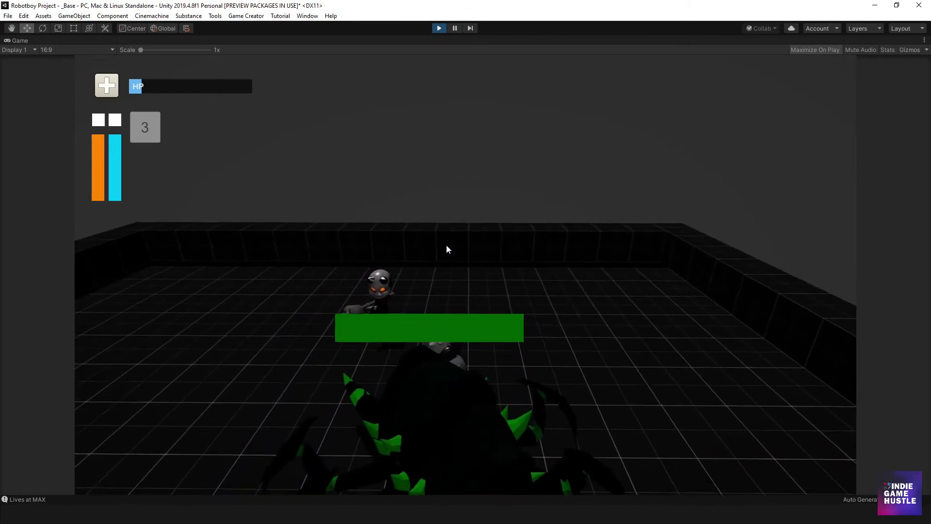
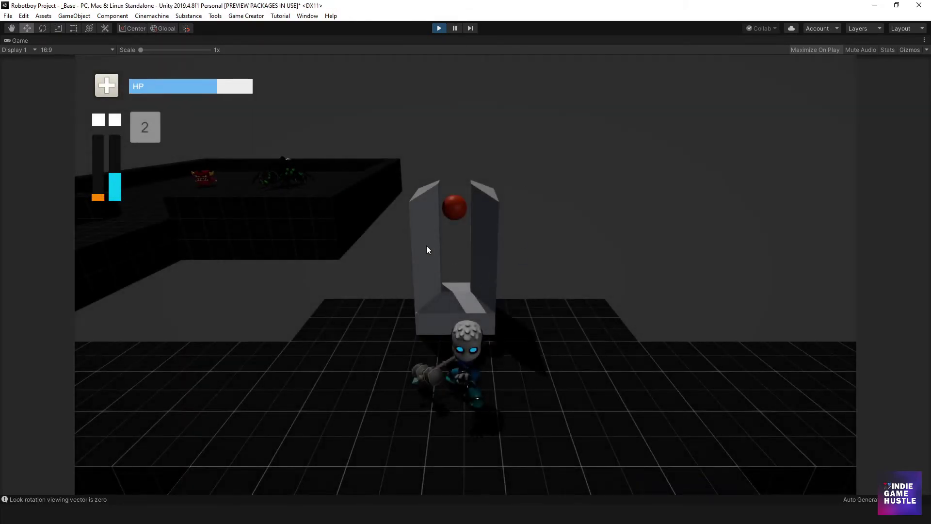
Move the respawned robot around the checkpoint to check the respawn location and the sphere's material after death
key("s")
key("d")
key("a")
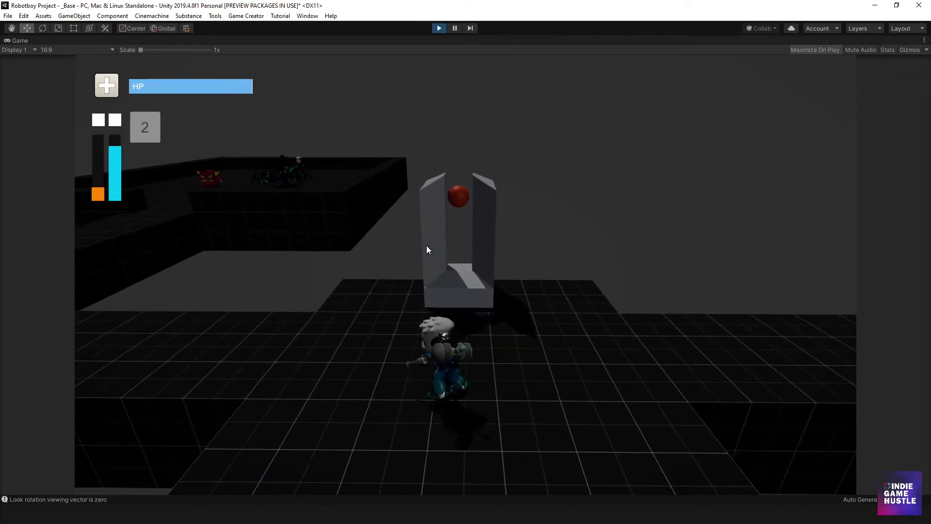
key("w")
key("d")
key("a")
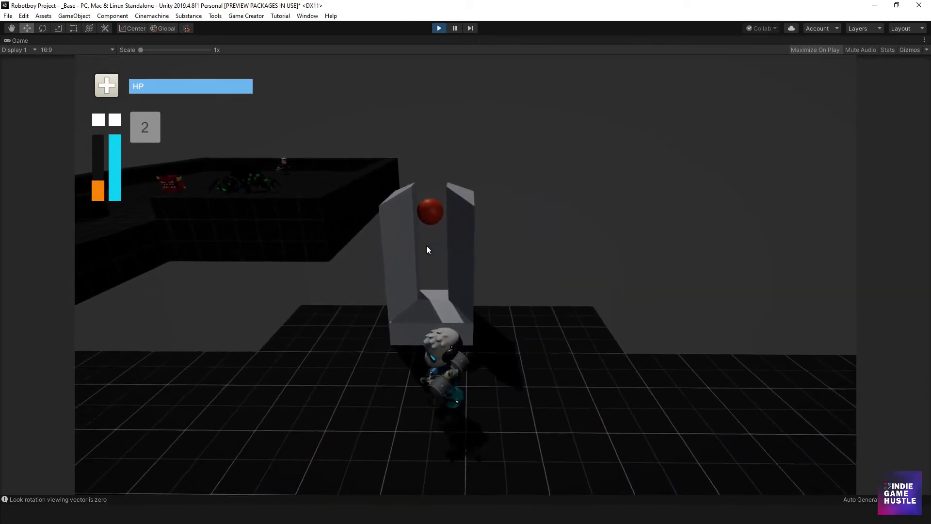
key("a")
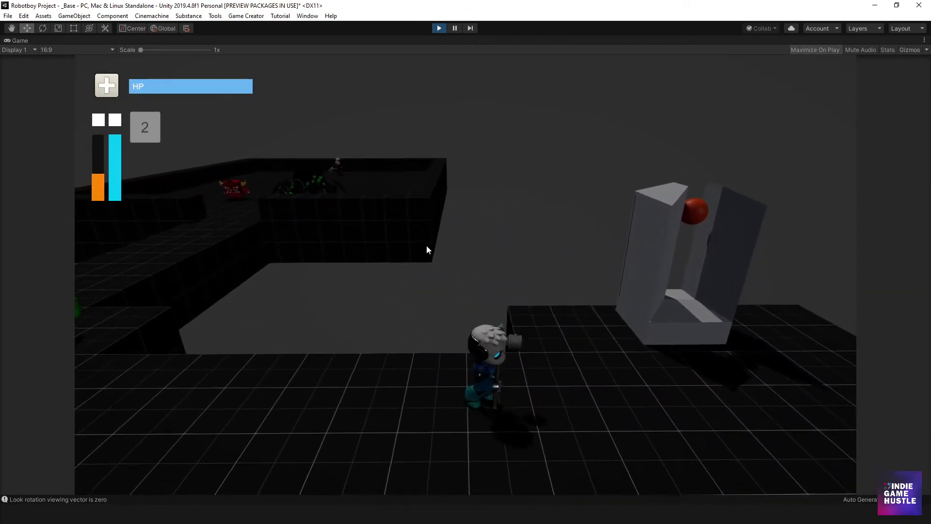
key("d")
key("a")
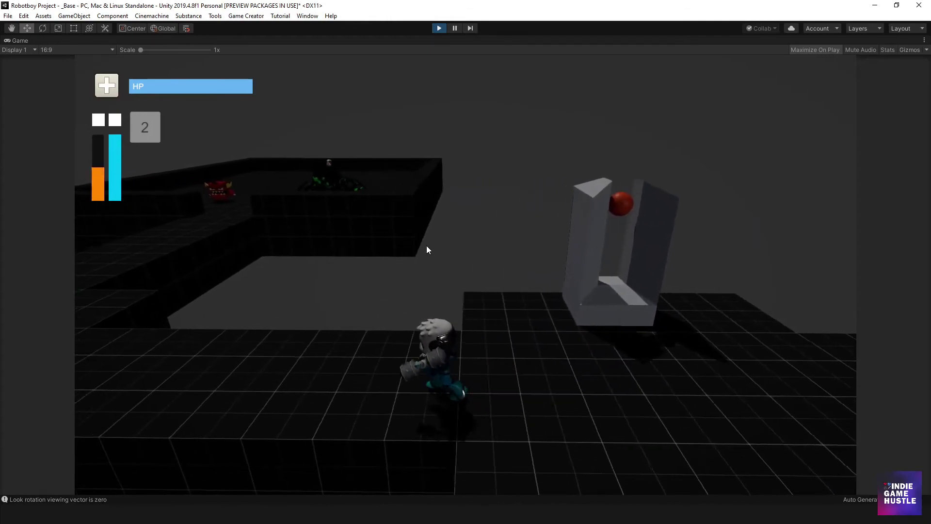
key("a")
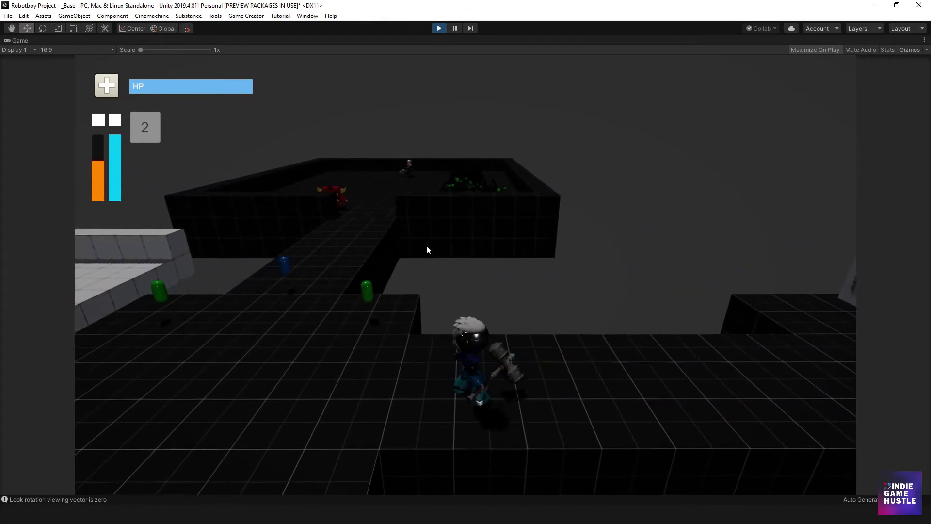
key("d")
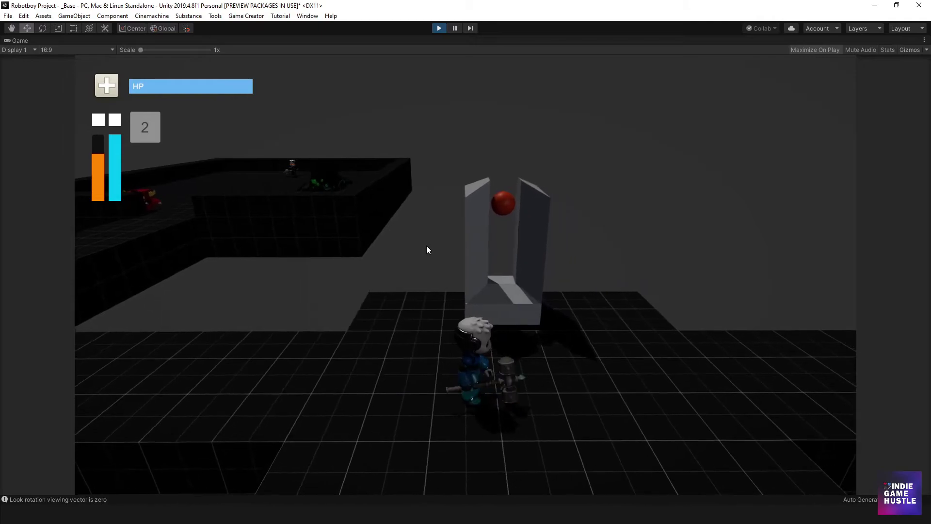
key("a")
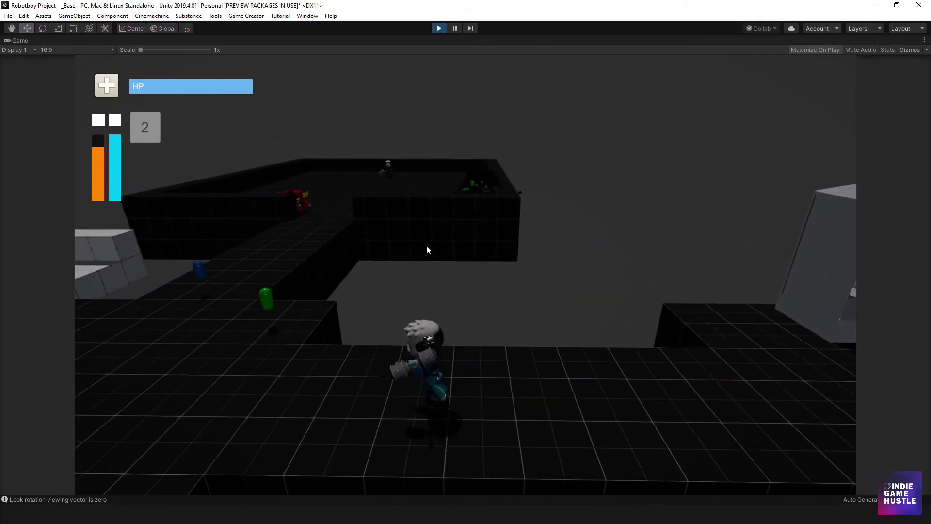
key("a")
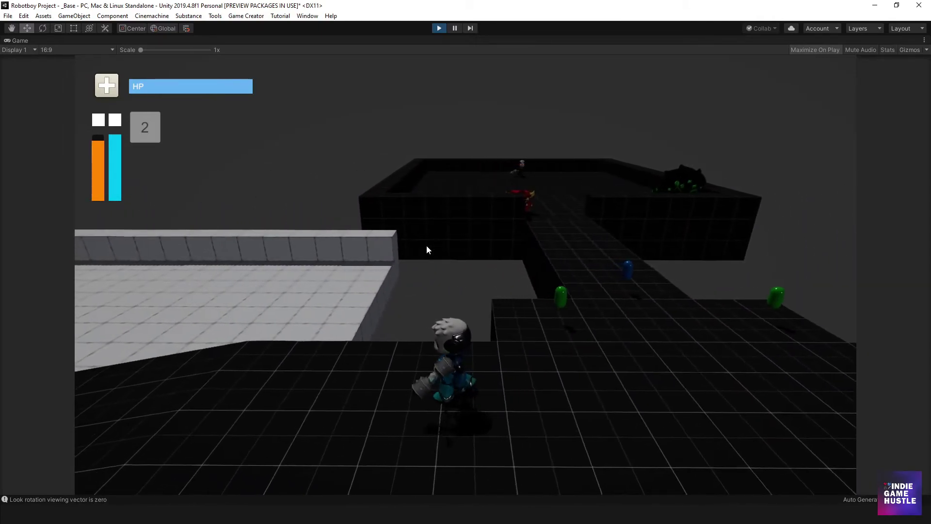
key("d")
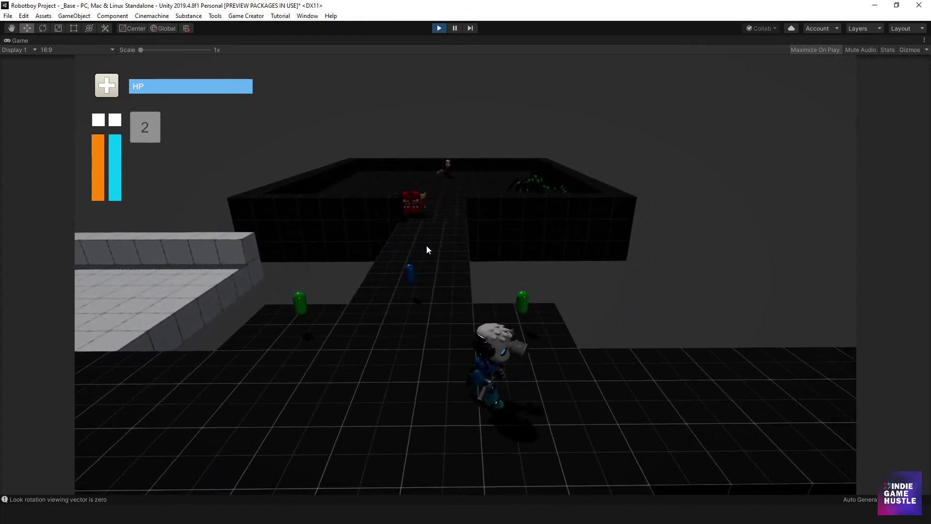
key("d")
key("a")
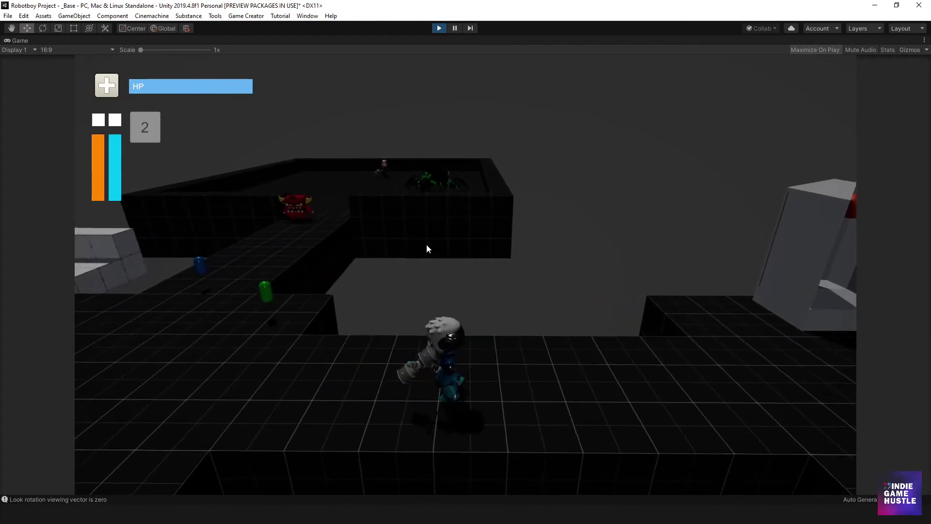
key("d")
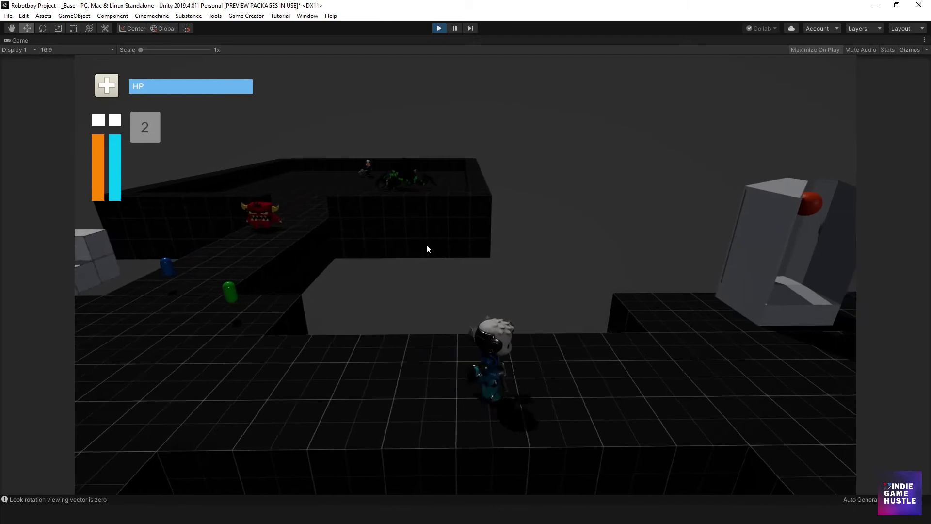
key("d")
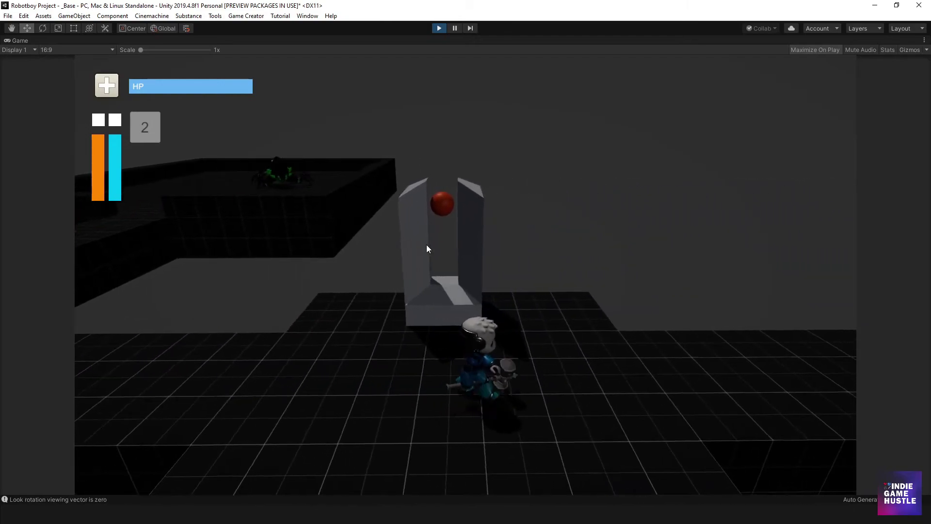
key("a")
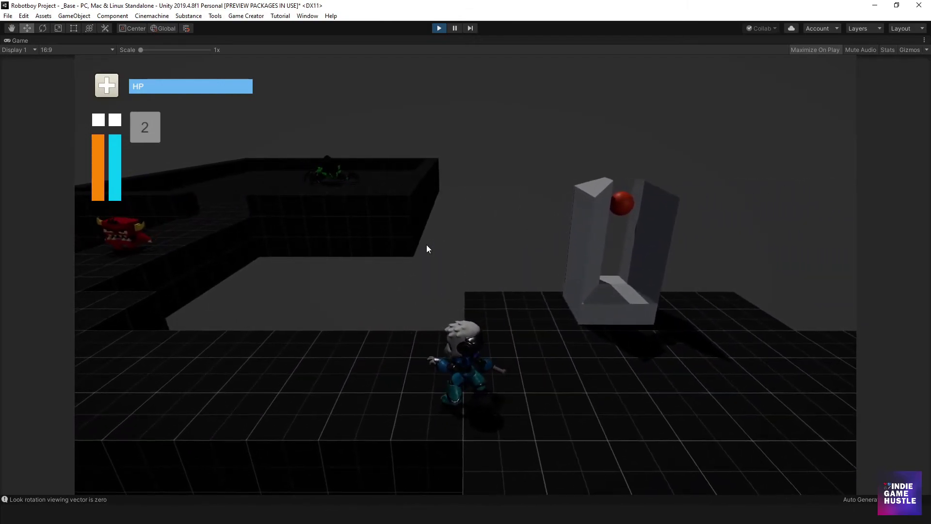
key("a")
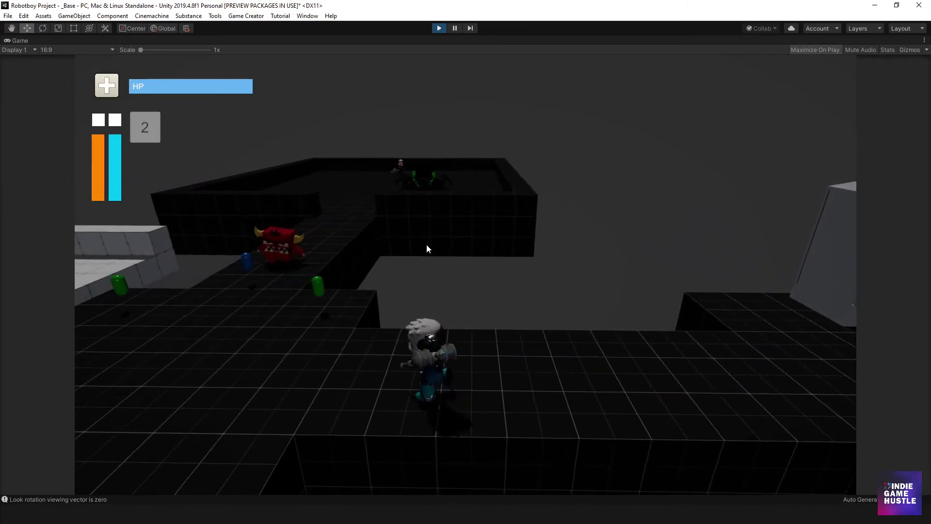
key("a")
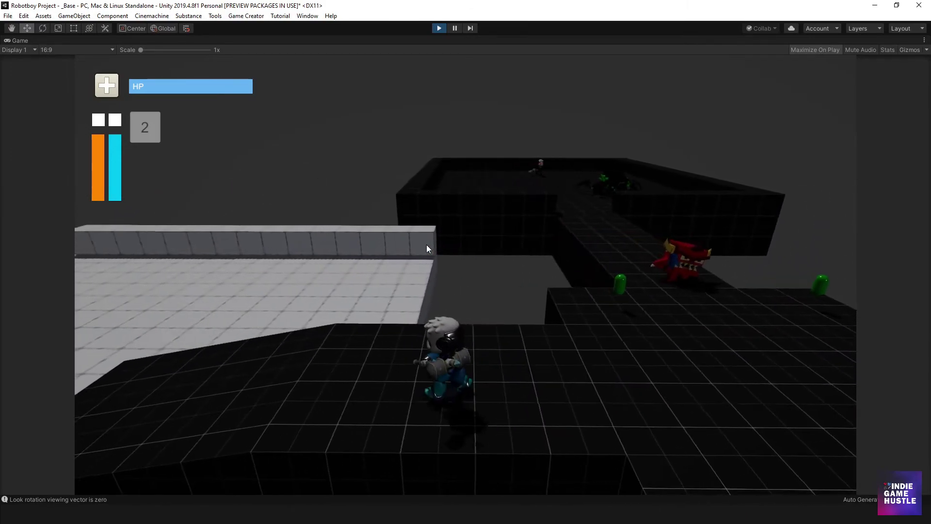
key("d")
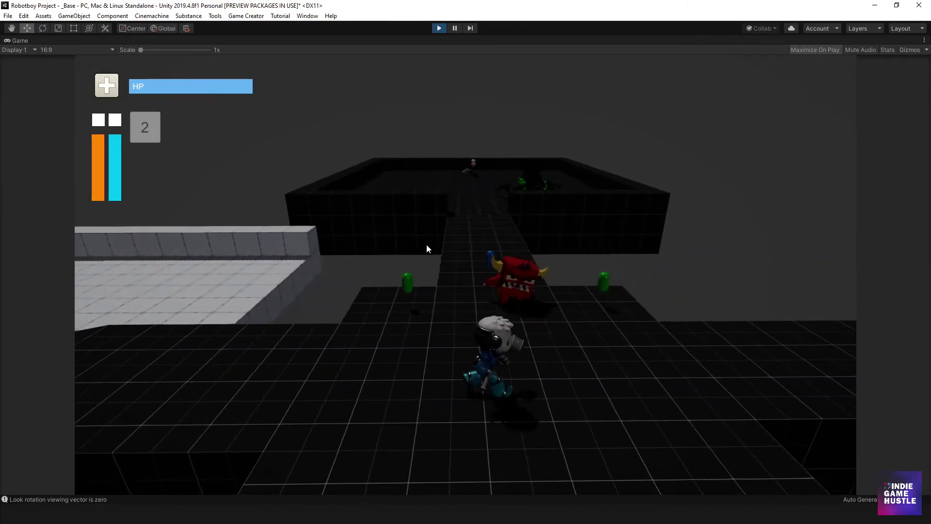
Run the robot from the bridge platform to the checkpoint and back to check the sphere's orange material
key("d")
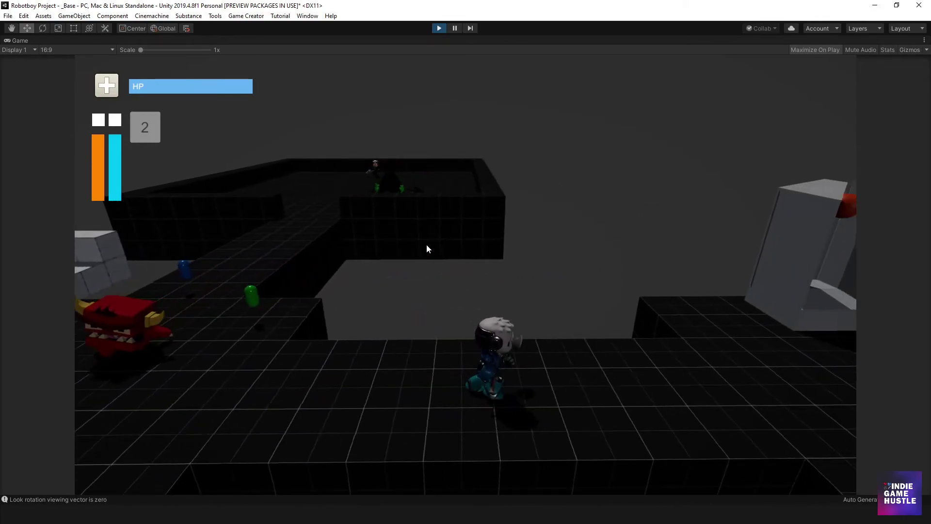
key("d")
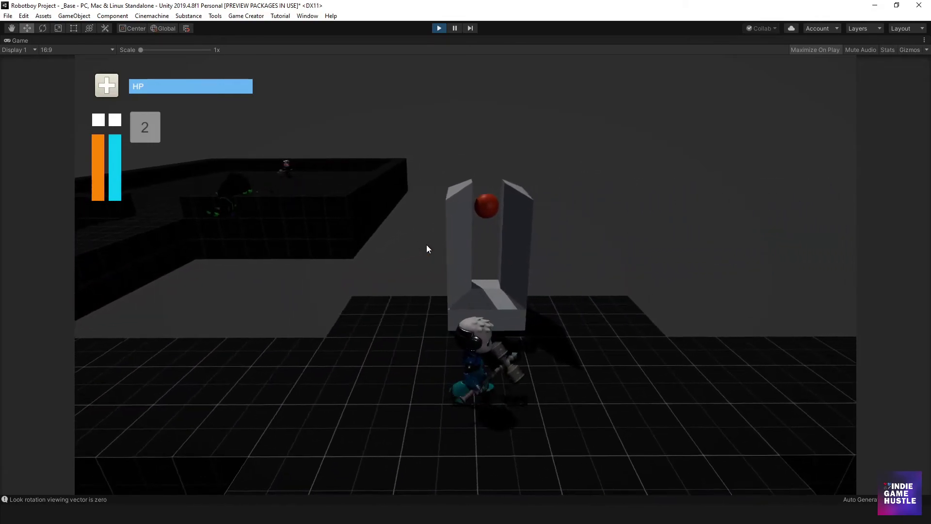
key("a")
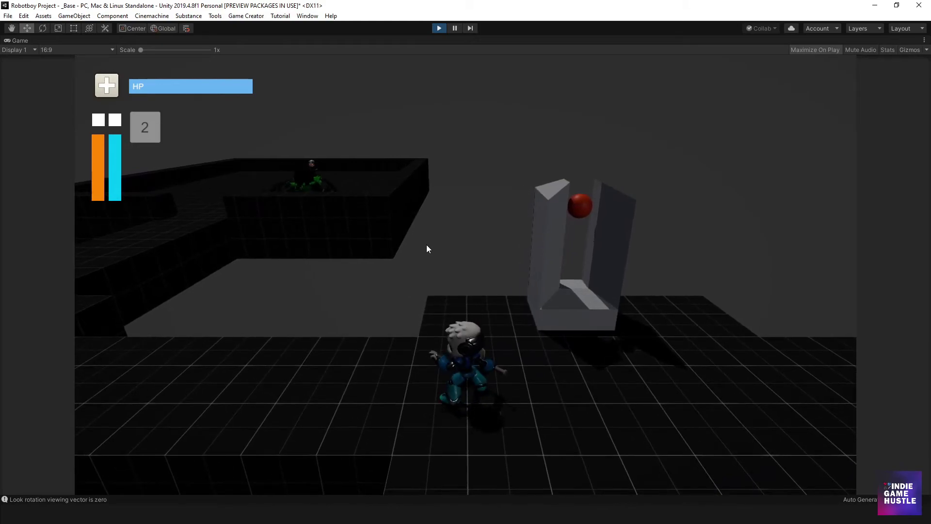
key("a")
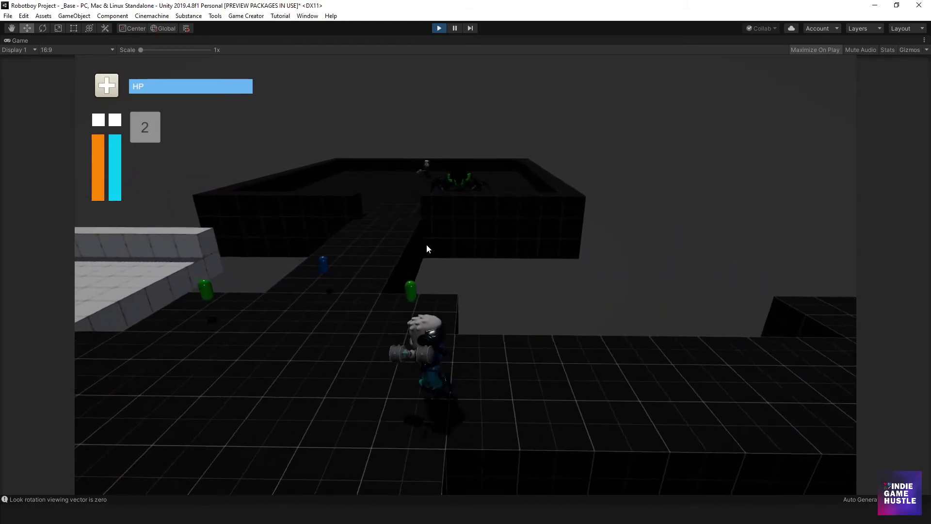
Collect the blue life capsule on the bridge and run the robot through the entrance of the walled arena
key("w")
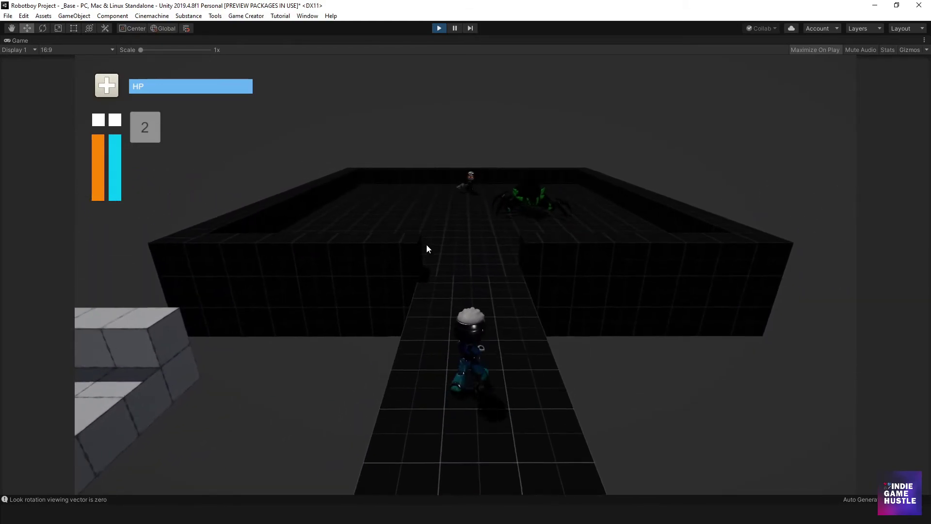
key("s")
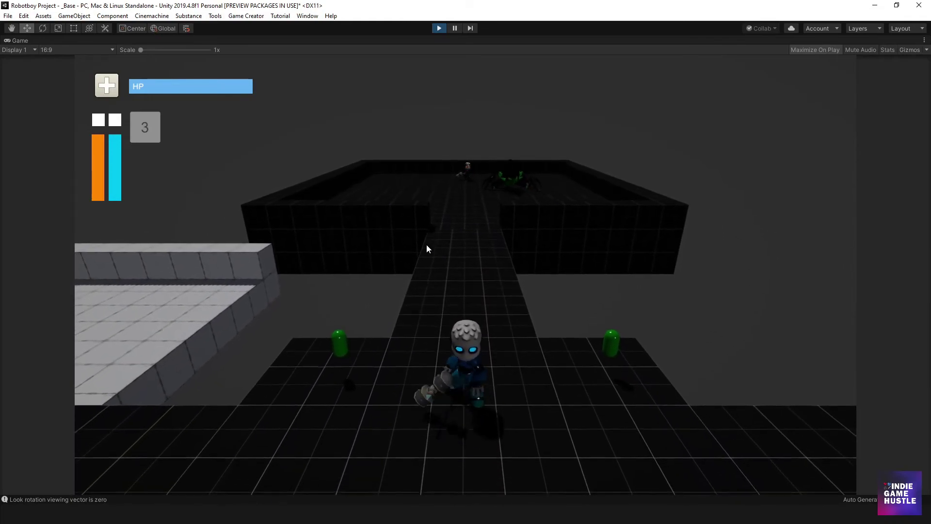
key("w")
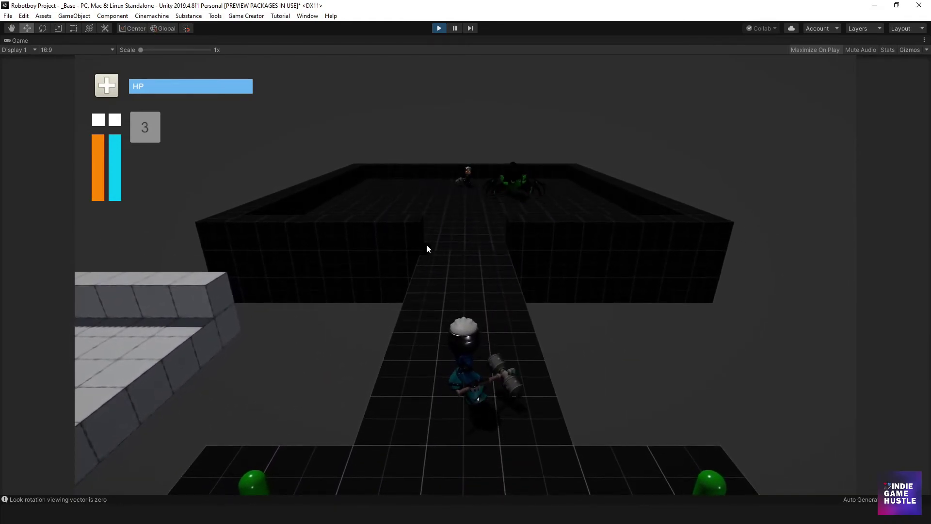
key("w")
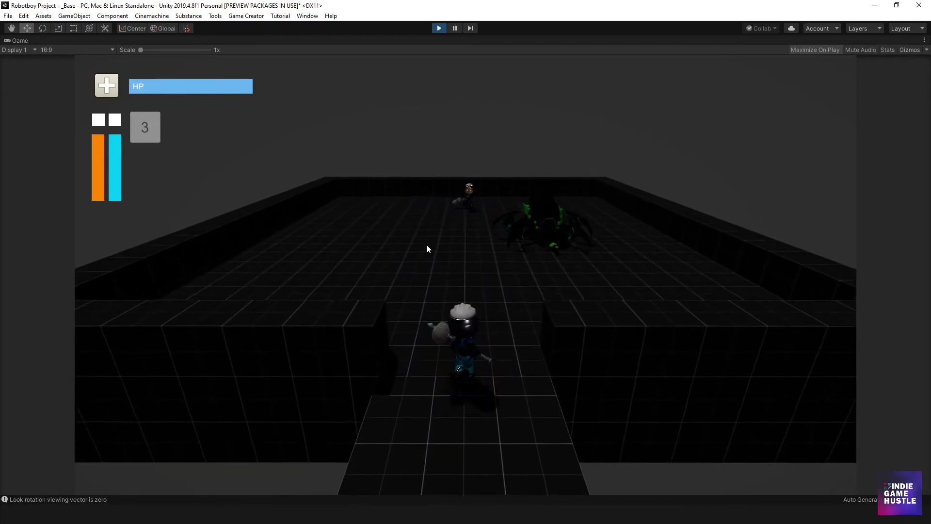
key("w")
key("a")
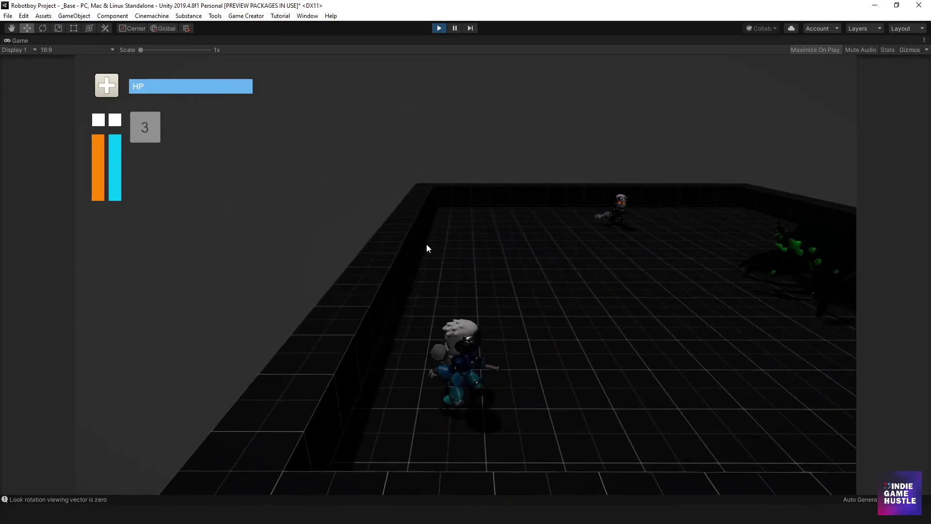
Move the robot around inside the walled arena near the spider enemy and run back out across the bridge
key("w")
key("s")
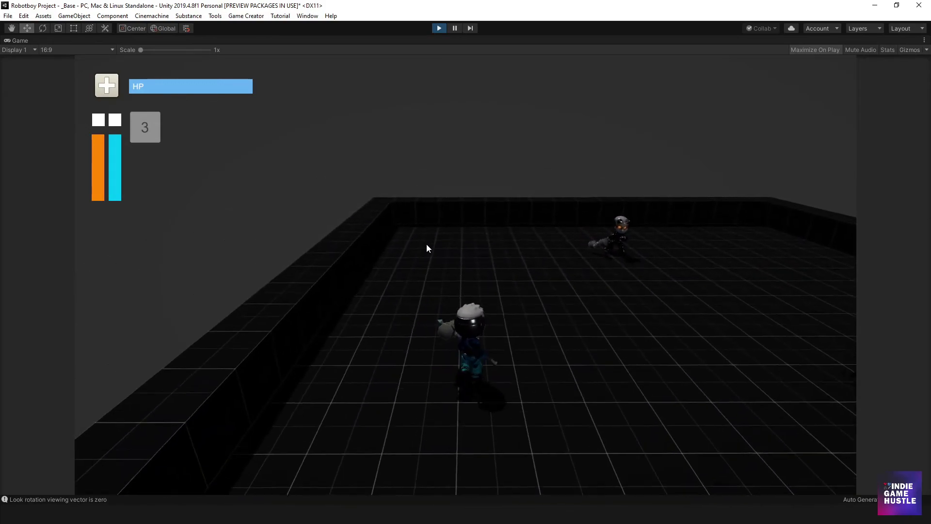
key("s")
key("d")
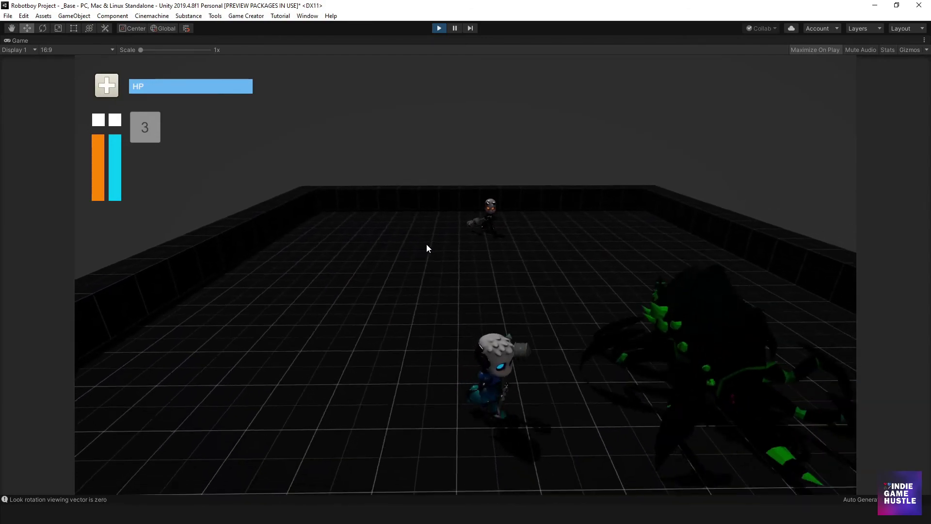
key("s")
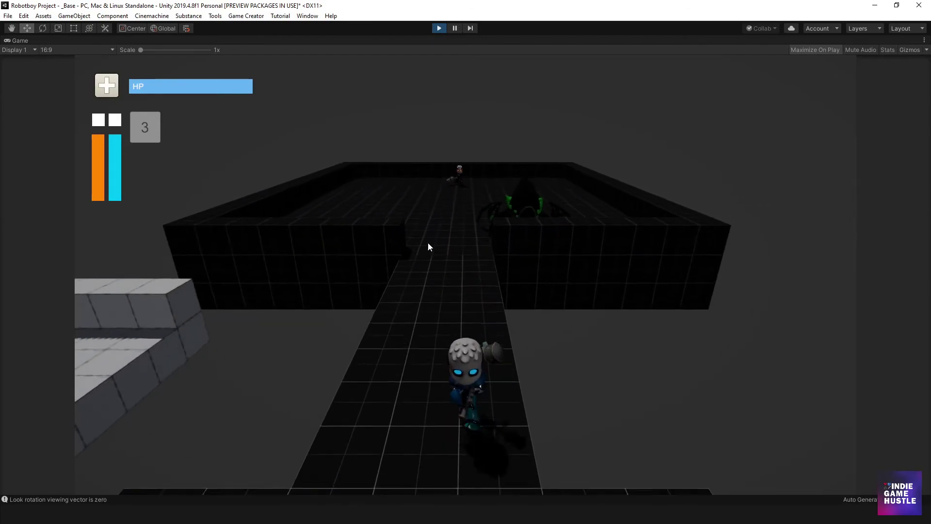
Run the robot past the checkpoint towards the far green capsule and back to recheck the triggered sphere
key("d")
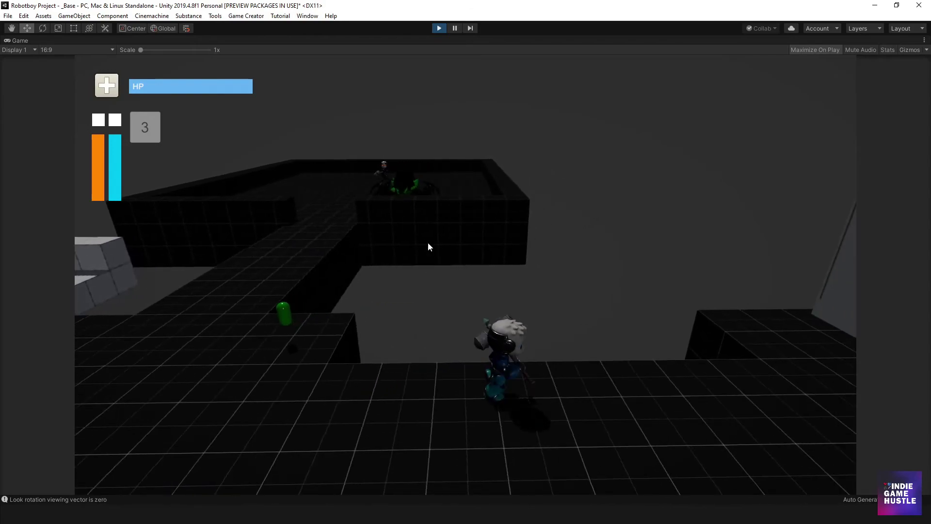
key("d")
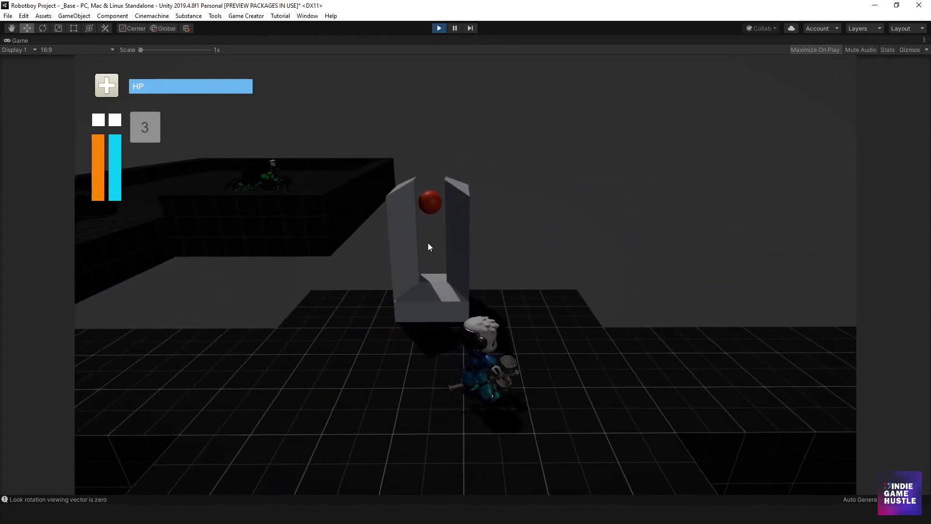
key("d")
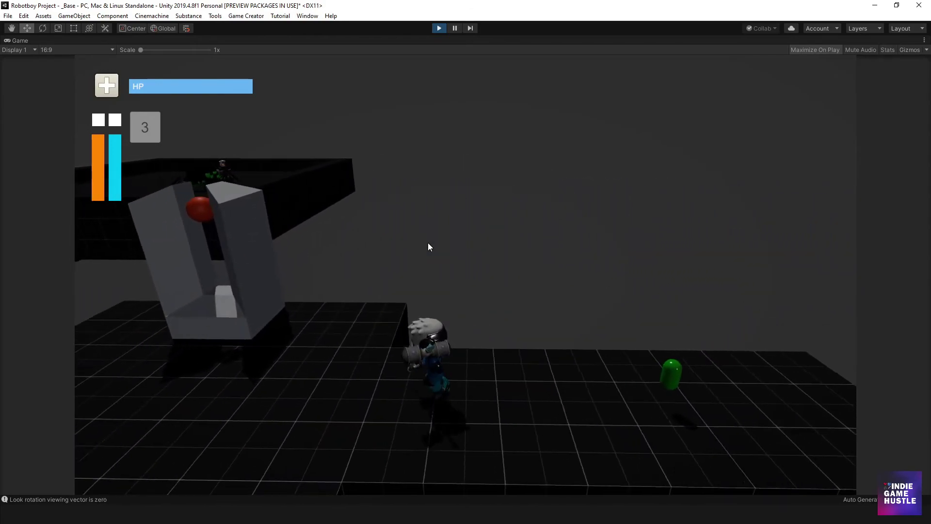
key("a")
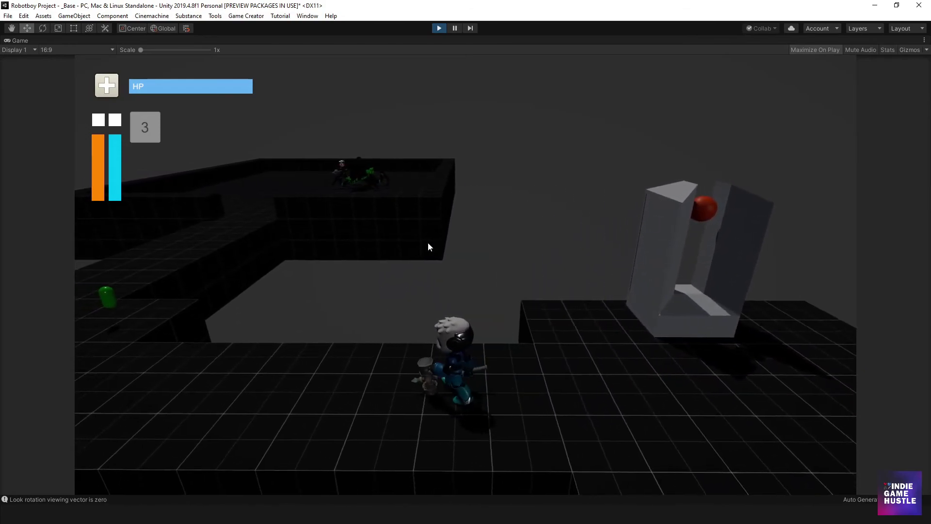
key("a")
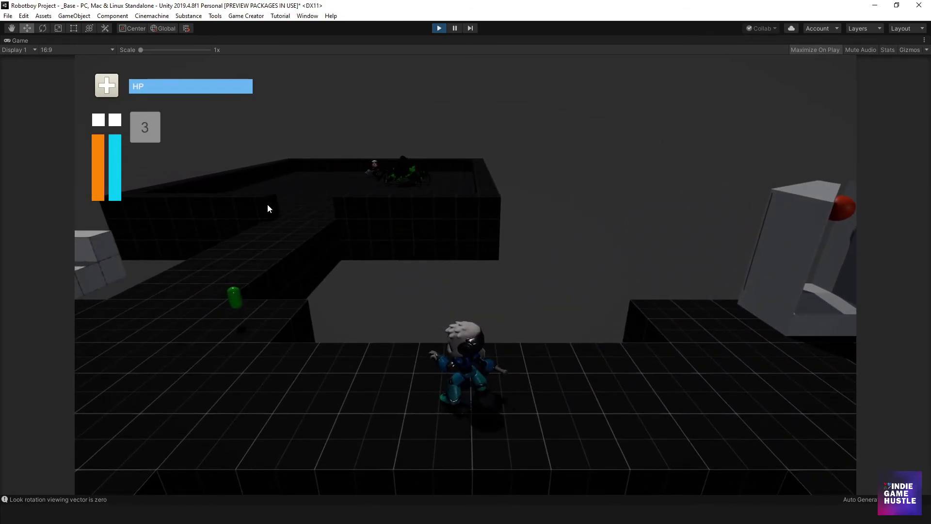
key("d")
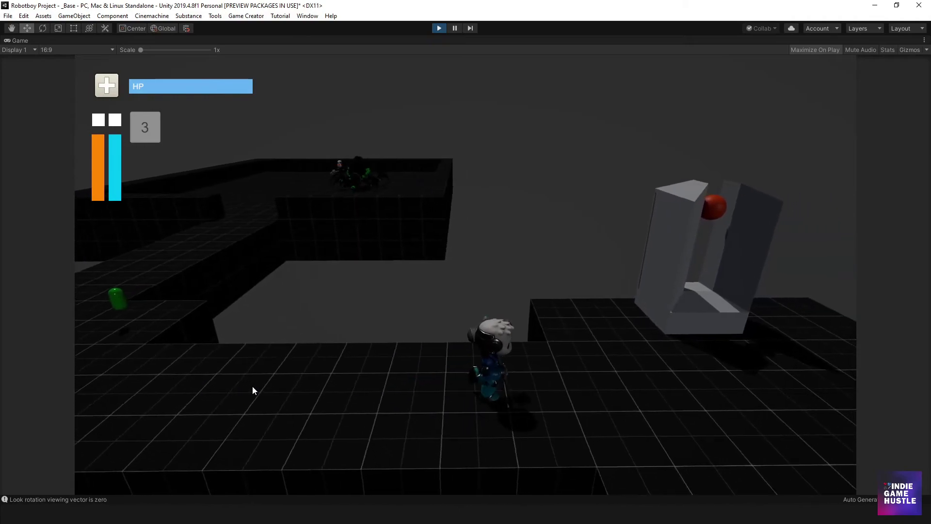
key("a")
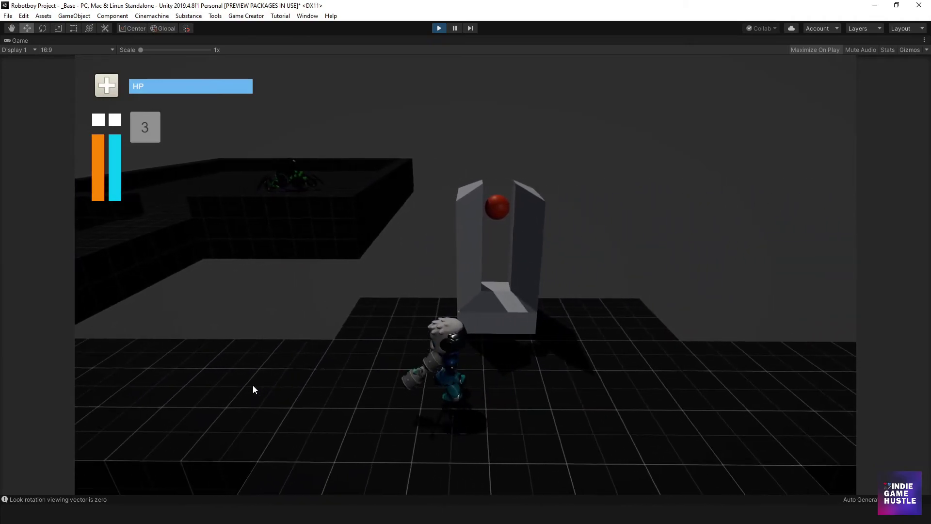
key("d")
key("d")
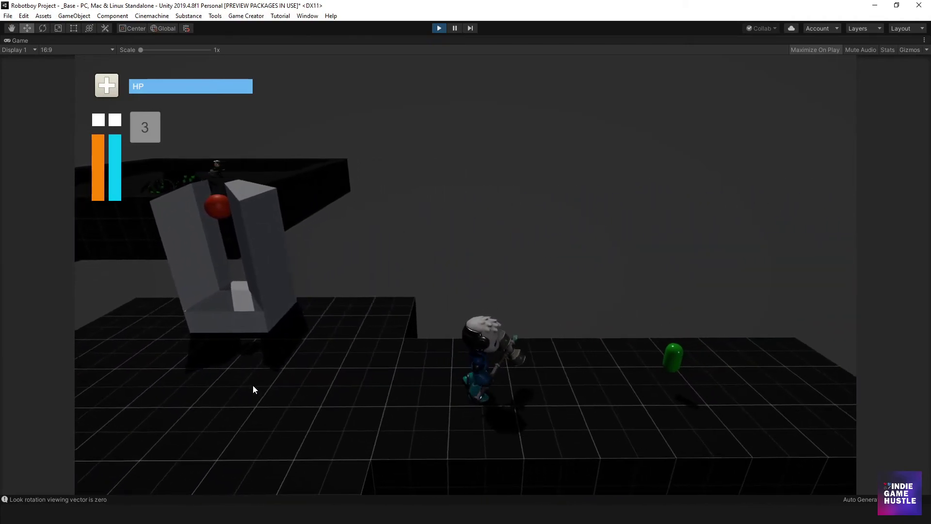
key("a")
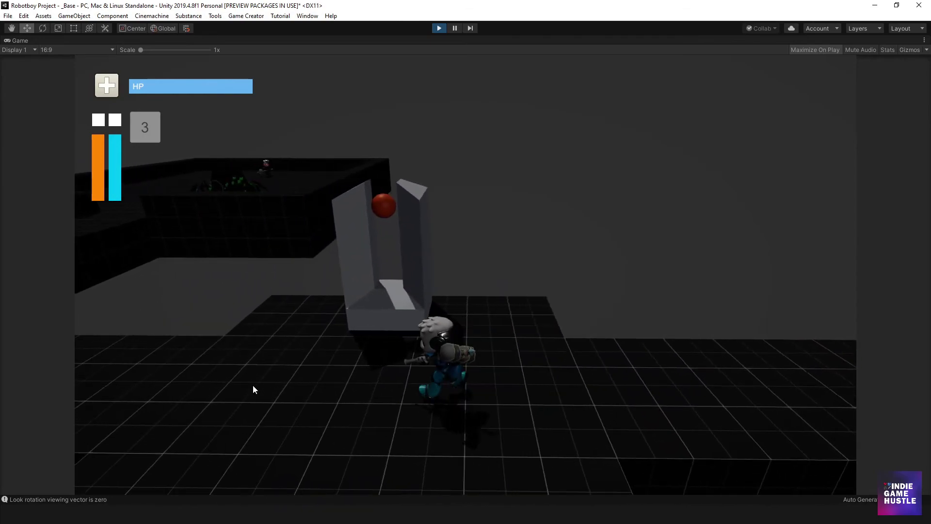
key("d")
key("a")
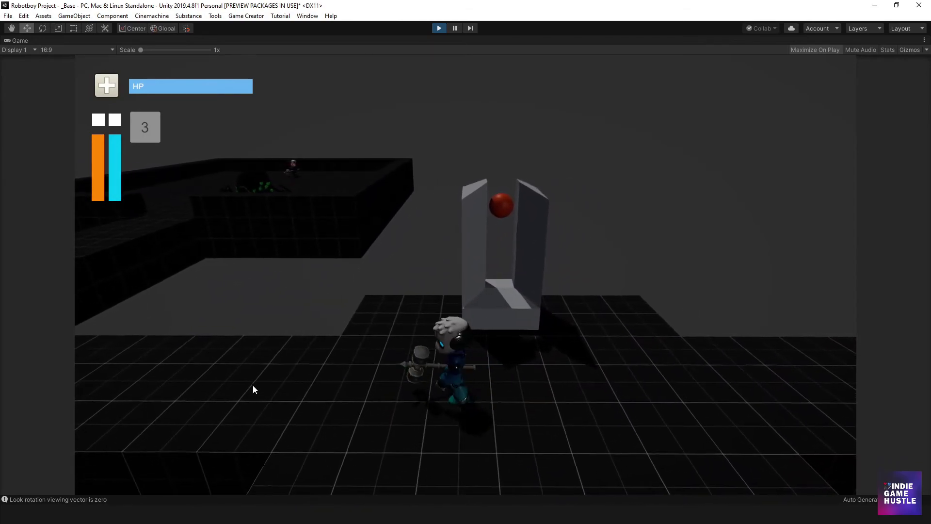
key("d")
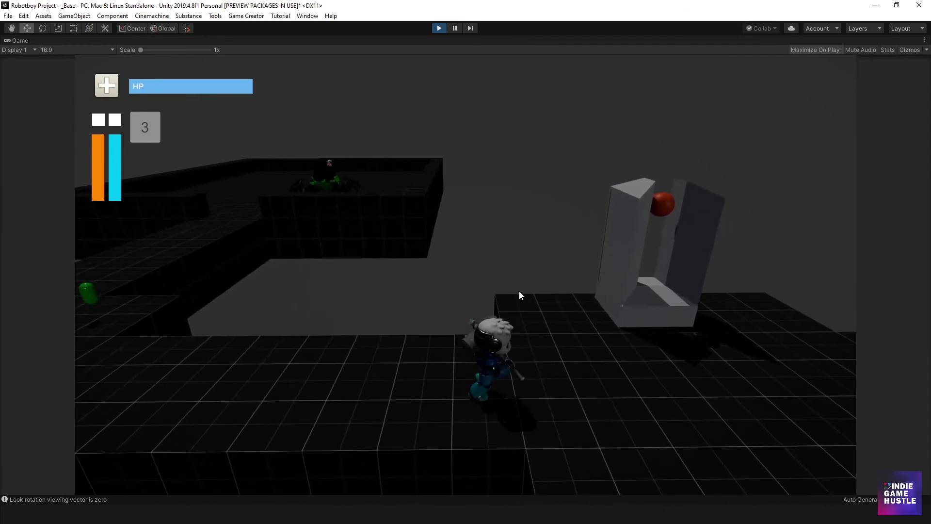
key("a")
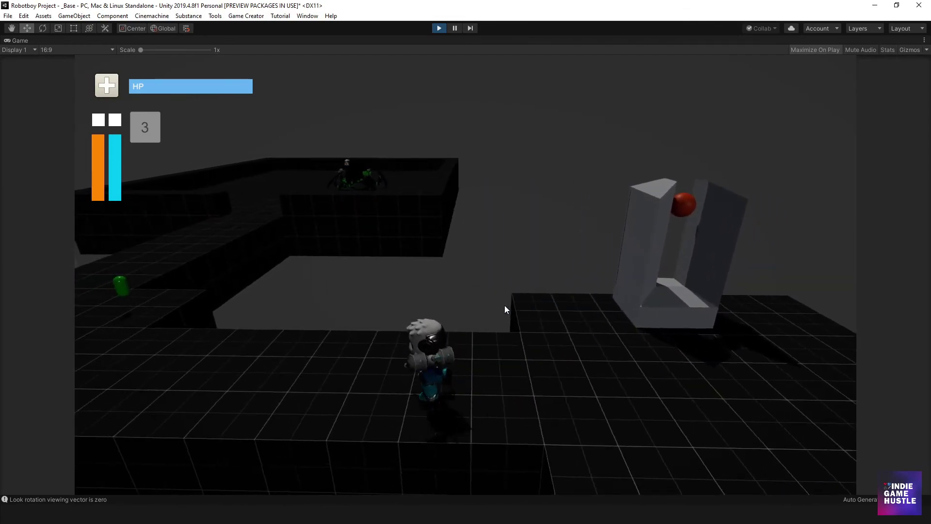
key("d")
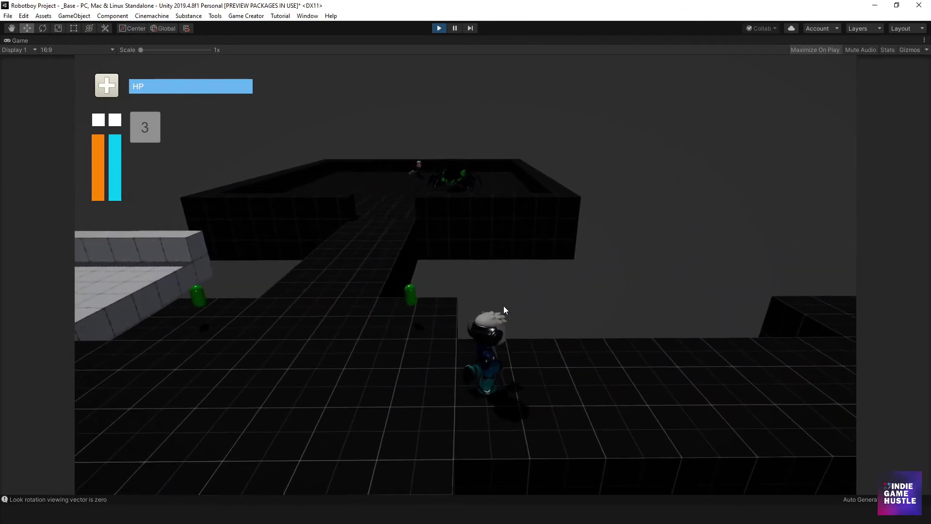
key("a")
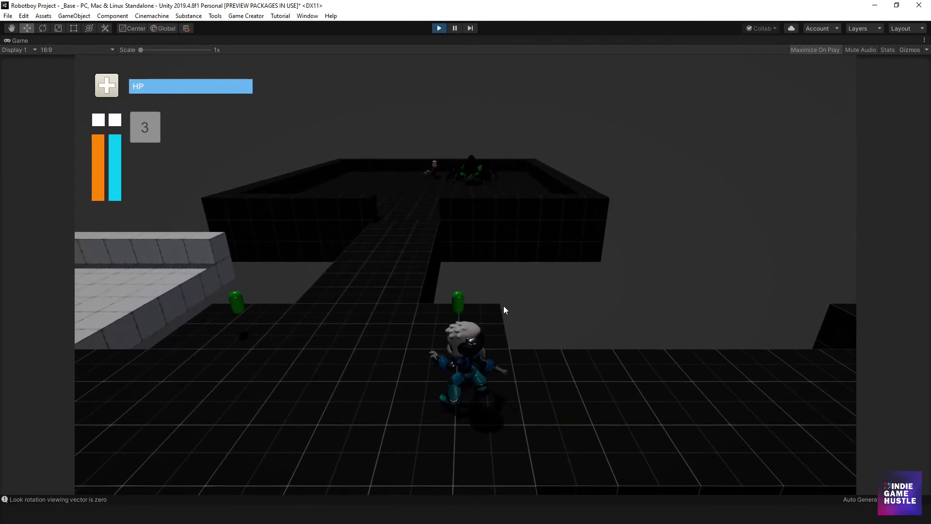
key("d")
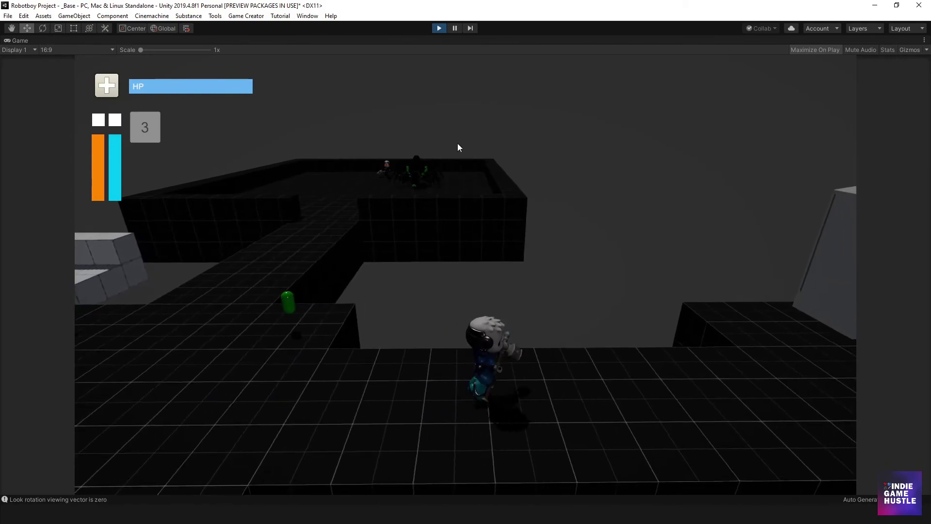
Exit play mode and inspect the CheckPoint and GameManager objects, leaving both collapsed in the hierarchy
left_click(439, 28)
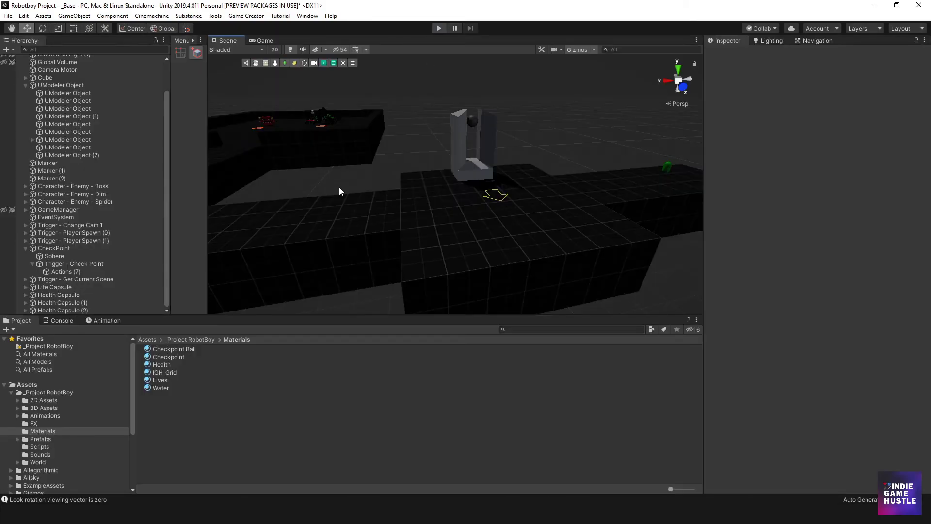
left_click(60, 245)
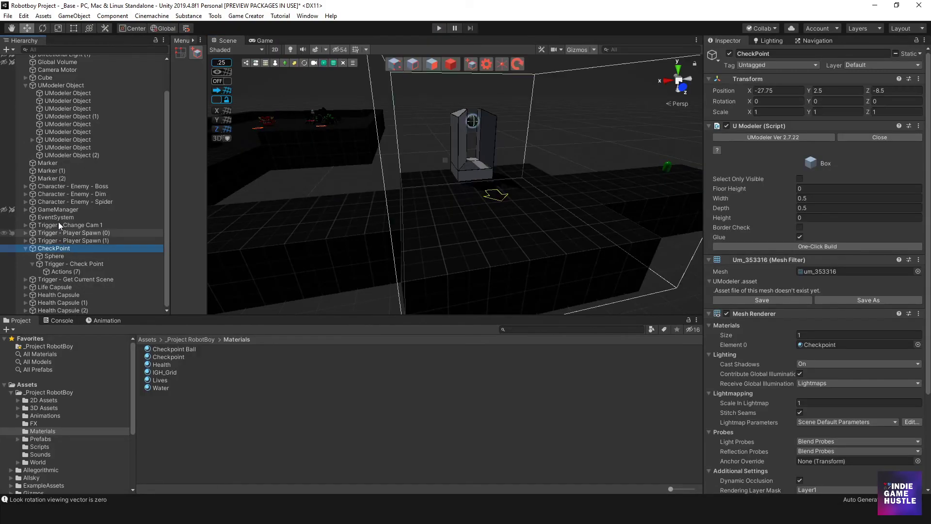
left_click(52, 210)
left_click(26, 209)
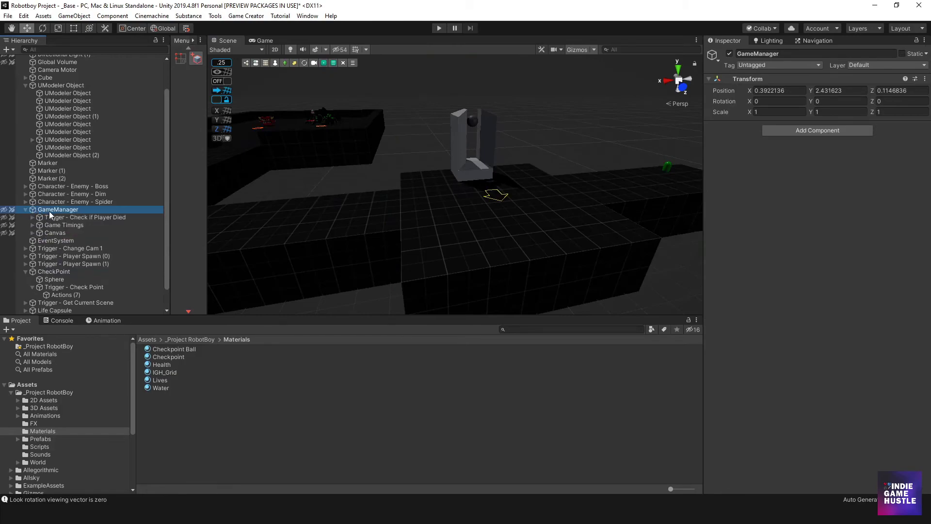
left_click(25, 209)
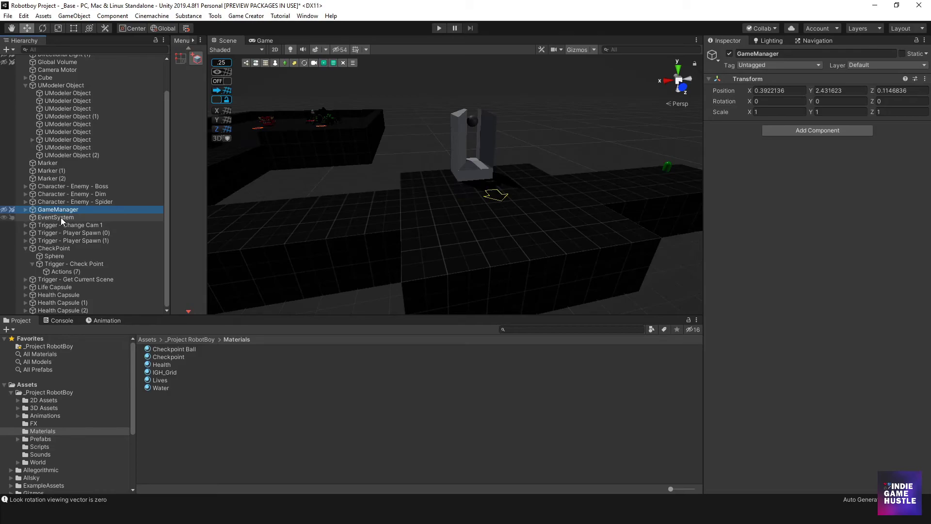
left_click(25, 248)
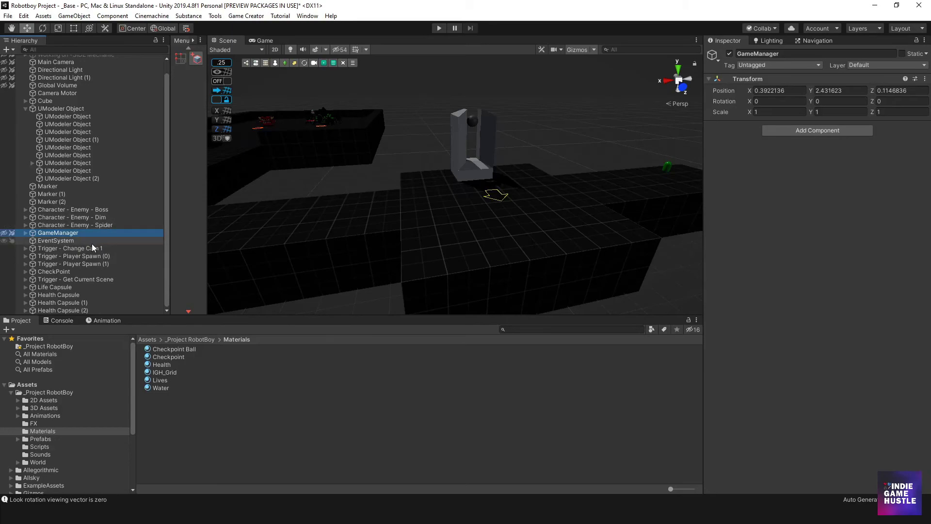
Enlarge the Scene view and examine the level layout around the checkpoint, bridge platform and walled arena
left_click_drag(250, 316, 245, 377)
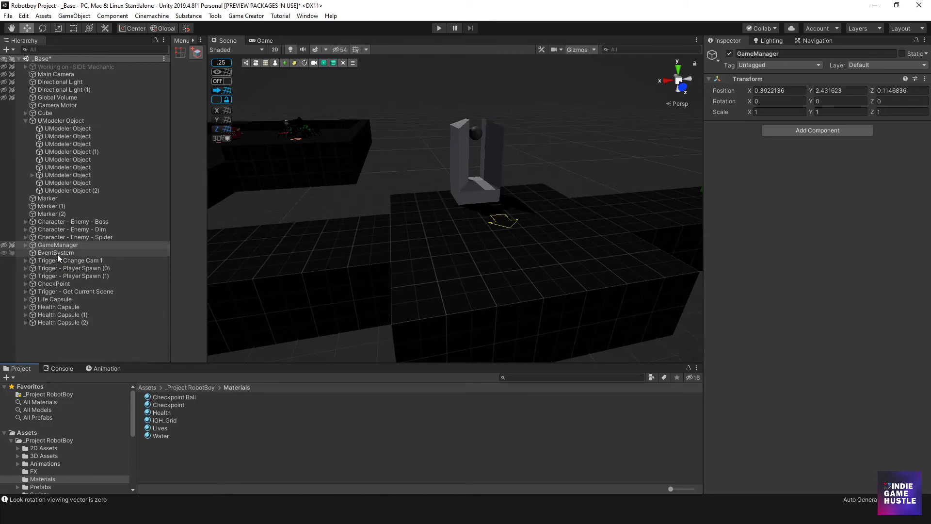
scroll(325, 243, "down", 3)
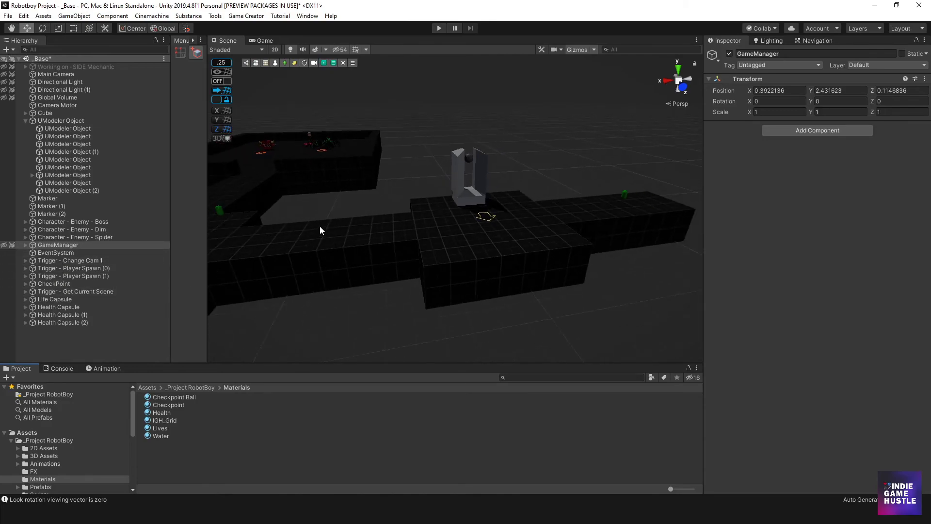
middle_click_drag(321, 227, 372, 246)
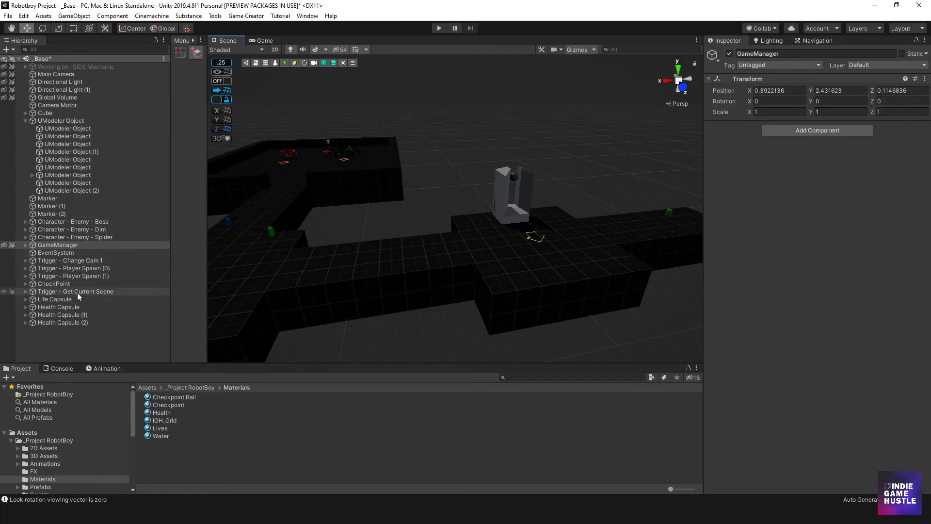
middle_click_drag(337, 250, 409, 239)
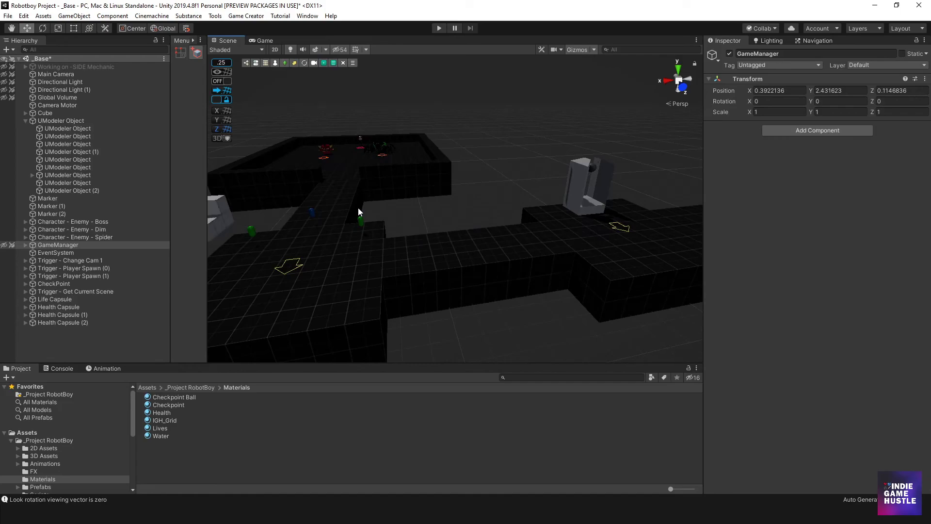
left_click_drag(326, 202, 449, 223, "alt")
middle_click_drag(449, 222, 435, 239)
left_click_drag(435, 239, 445, 223, "alt")
middle_click_drag(445, 223, 422, 234)
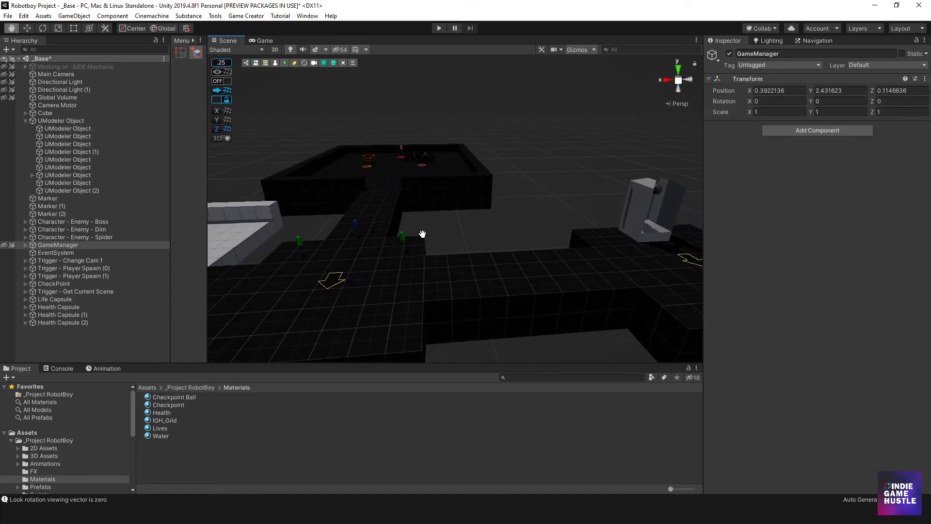
left_click_drag(422, 233, 477, 241)
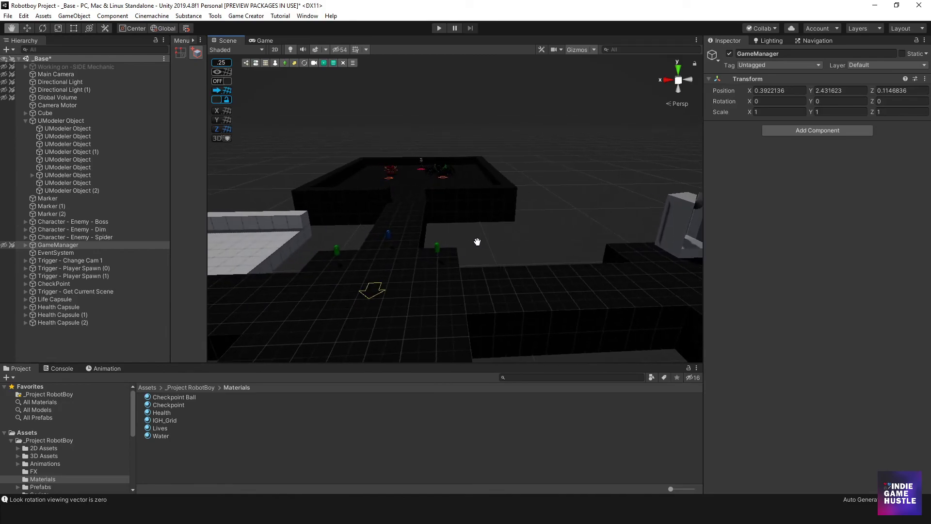
left_click_drag(401, 243, 453, 252, "alt")
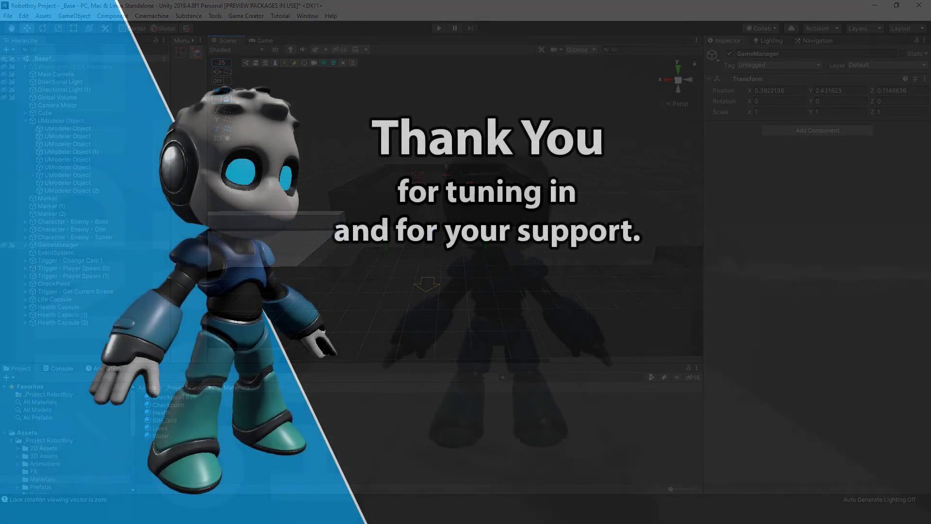